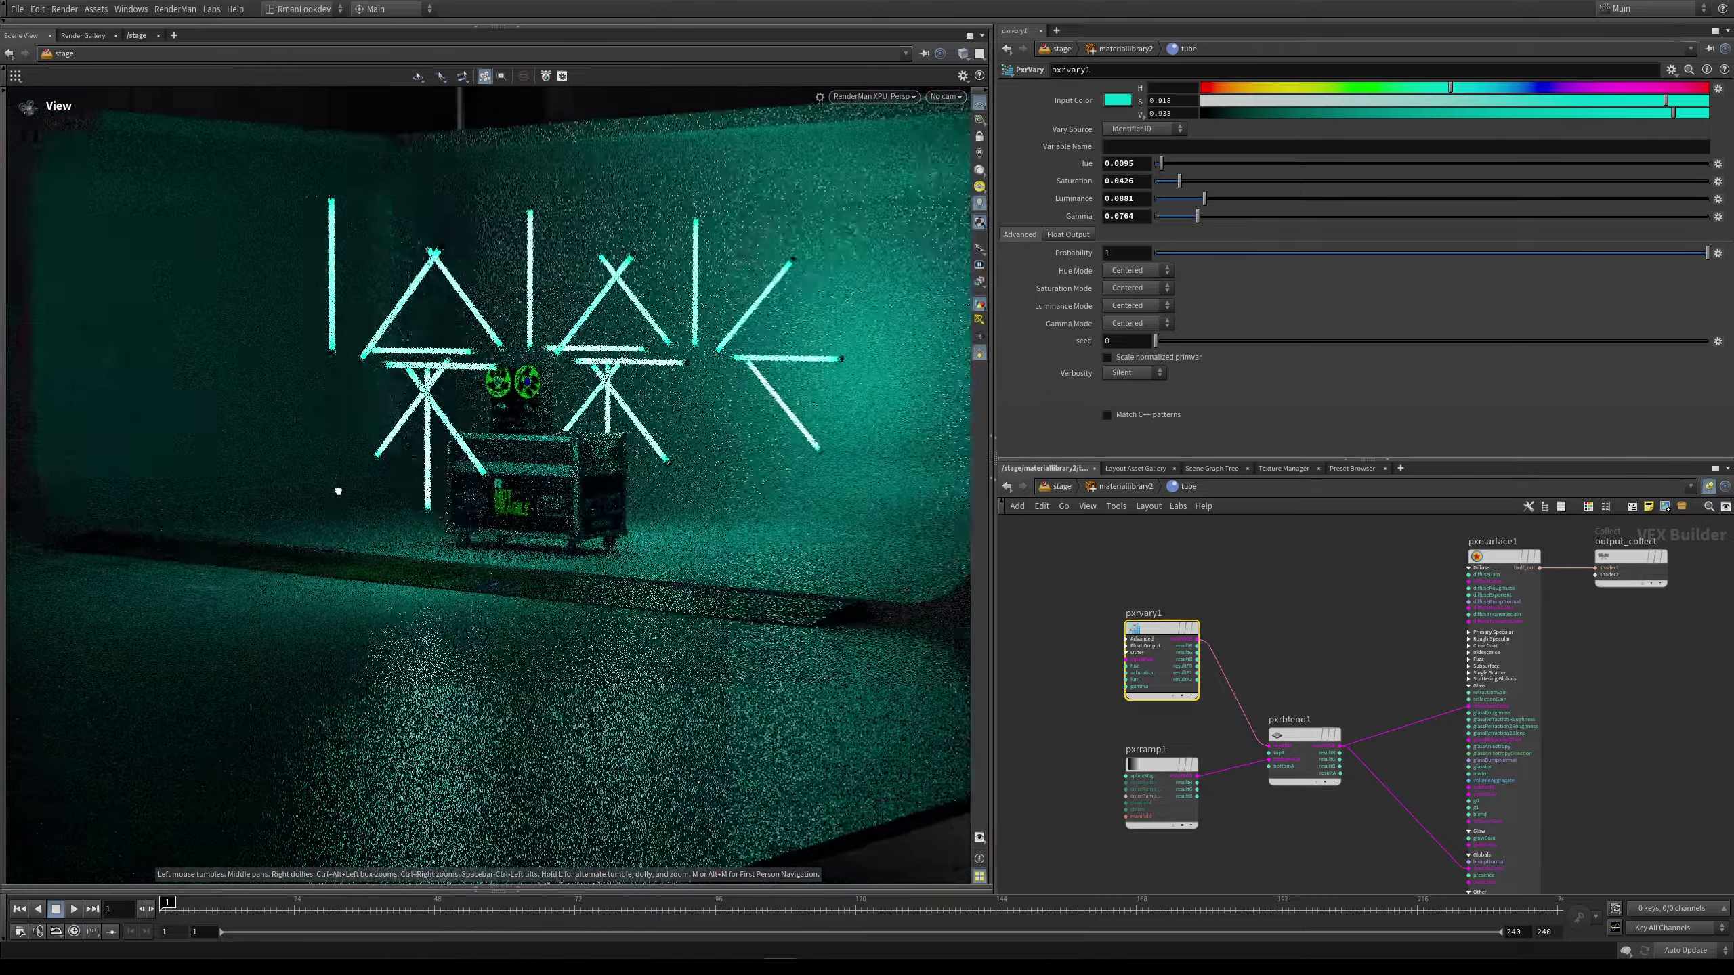
# Try red, blue and magenta hues for the pxrvary1 input color, settling on orange-red
pyautogui.click(1214, 90)
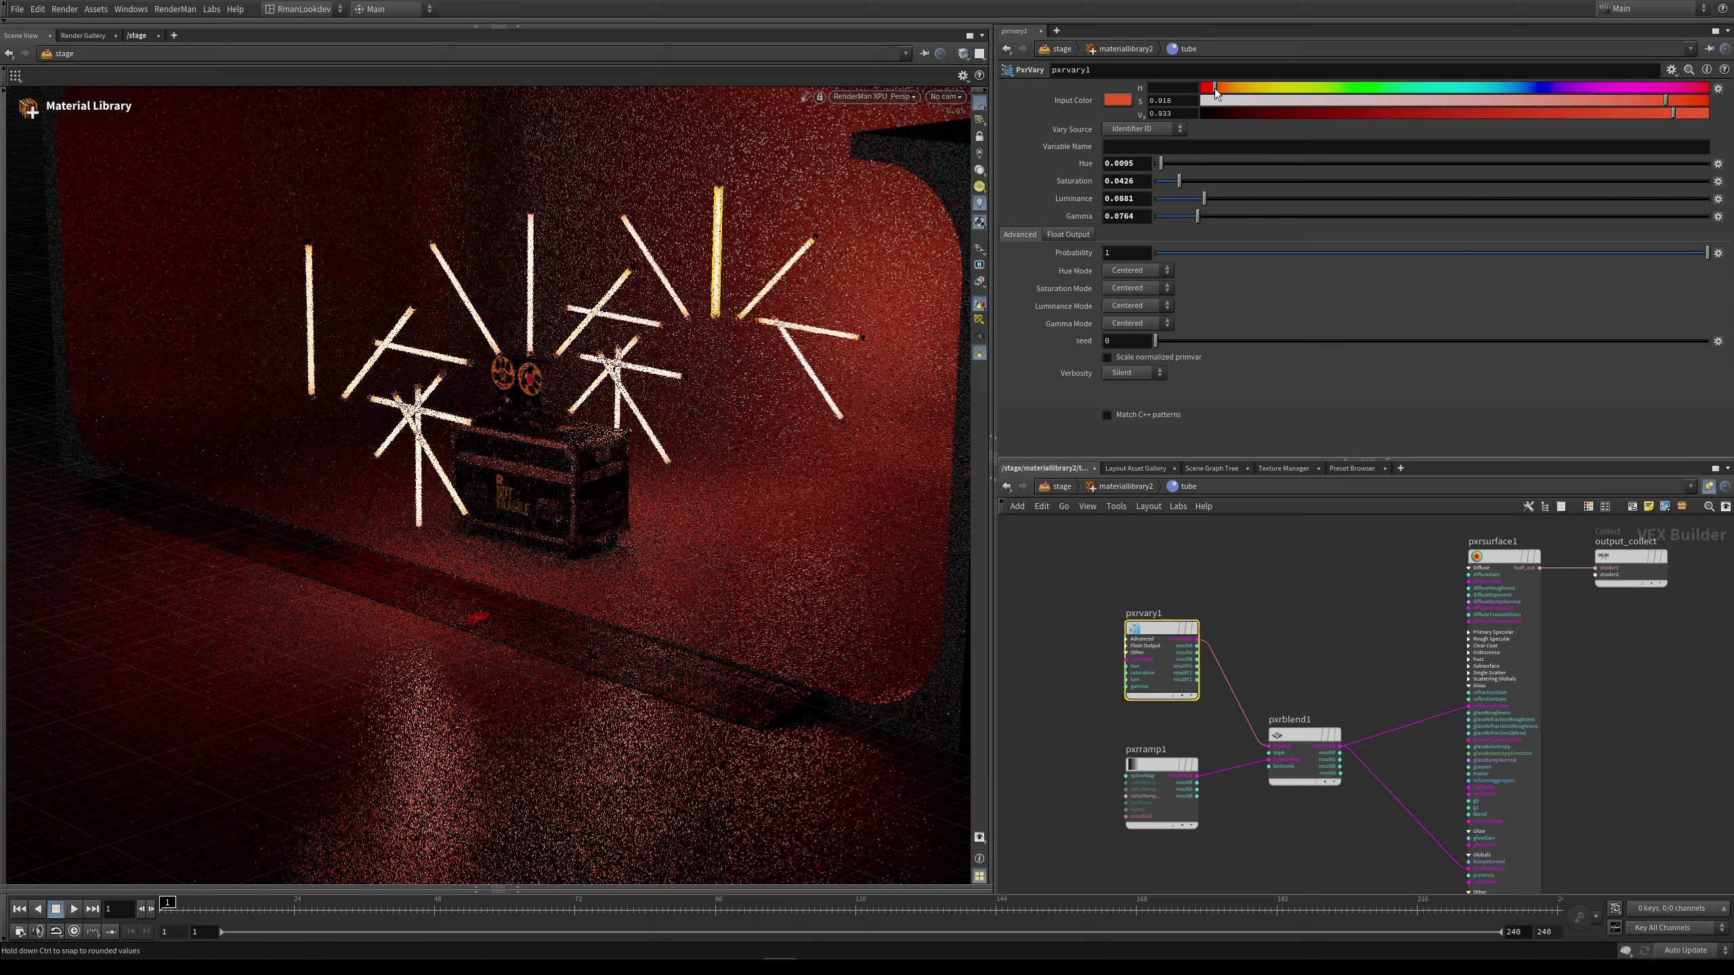
pyautogui.click(1532, 88)
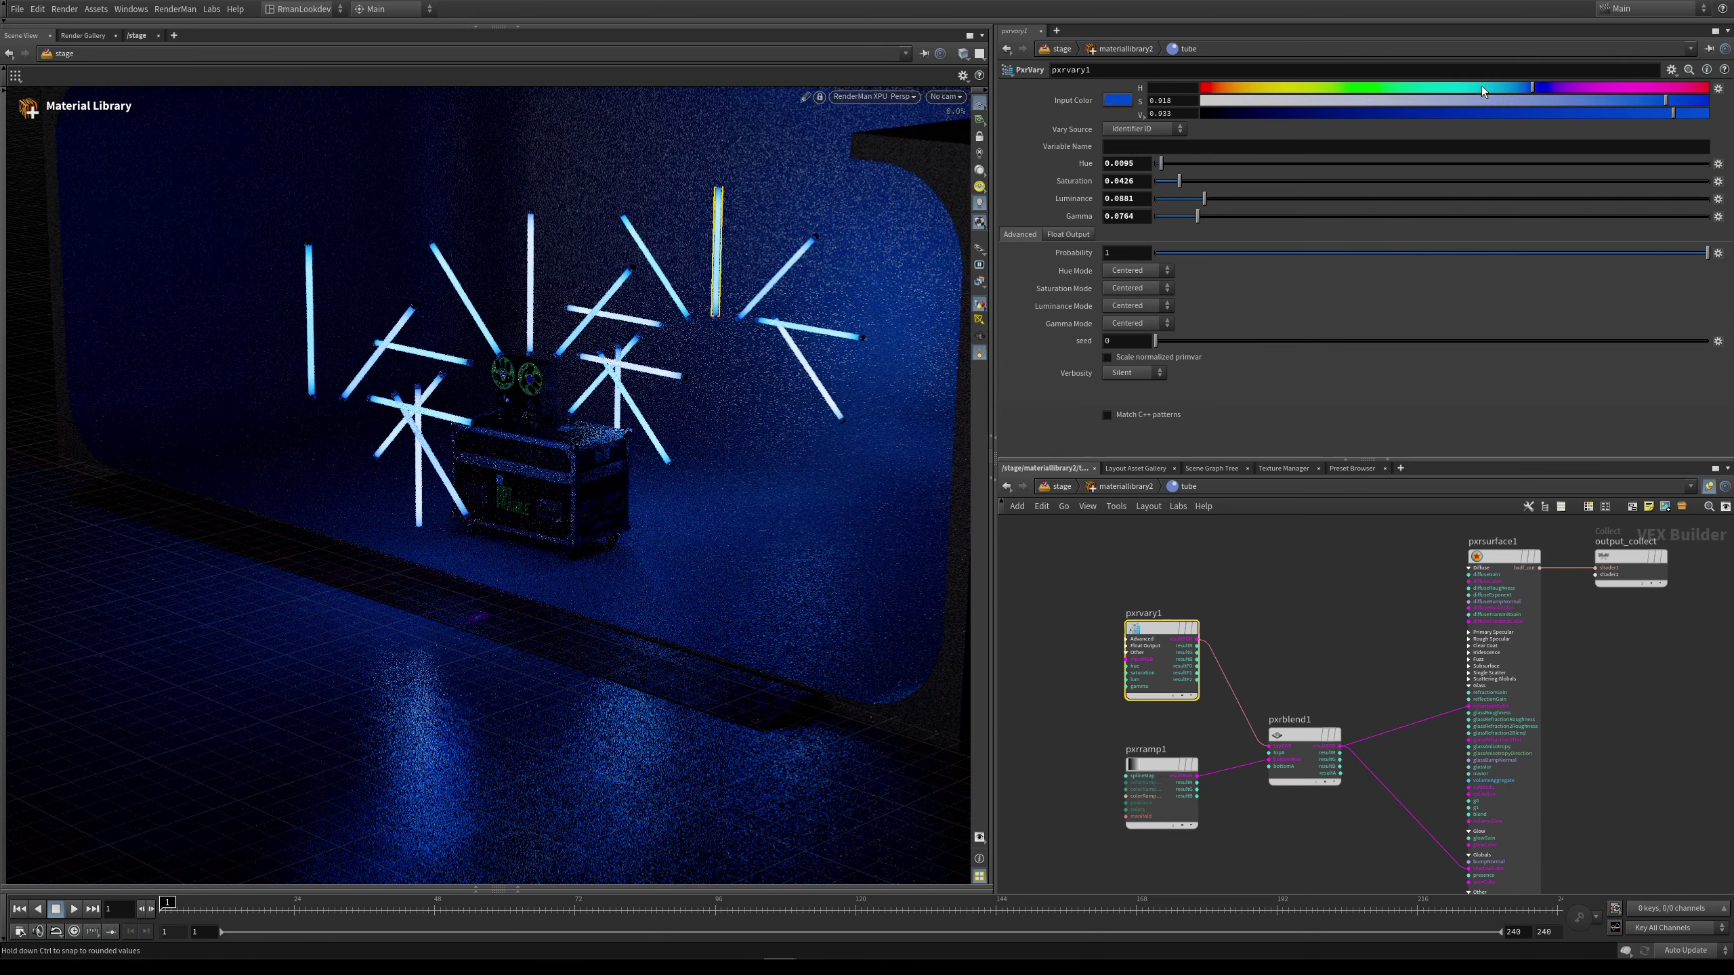
pyautogui.moveTo(1395, 90); pyautogui.dragTo(1668, 87)
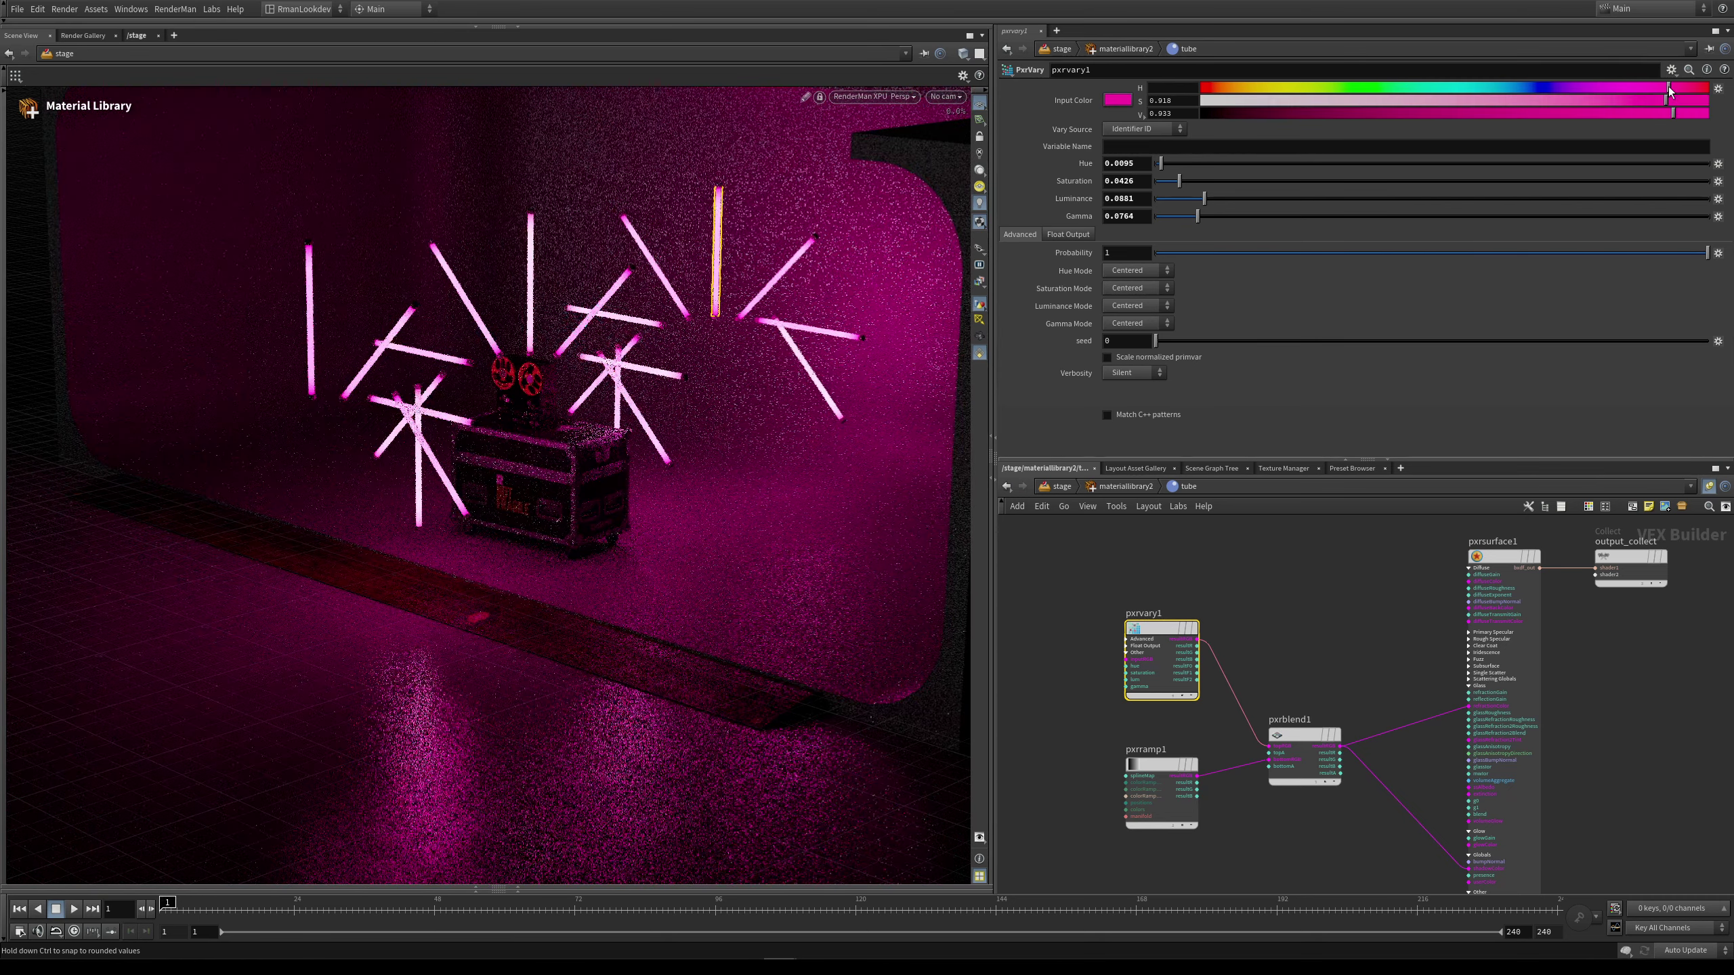
pyautogui.moveTo(1256, 91); pyautogui.dragTo(1220, 96)
# Try a Hue variation of 0.431 on pxrvary1, then reduce it to 0.023
pyautogui.click(1392, 165)
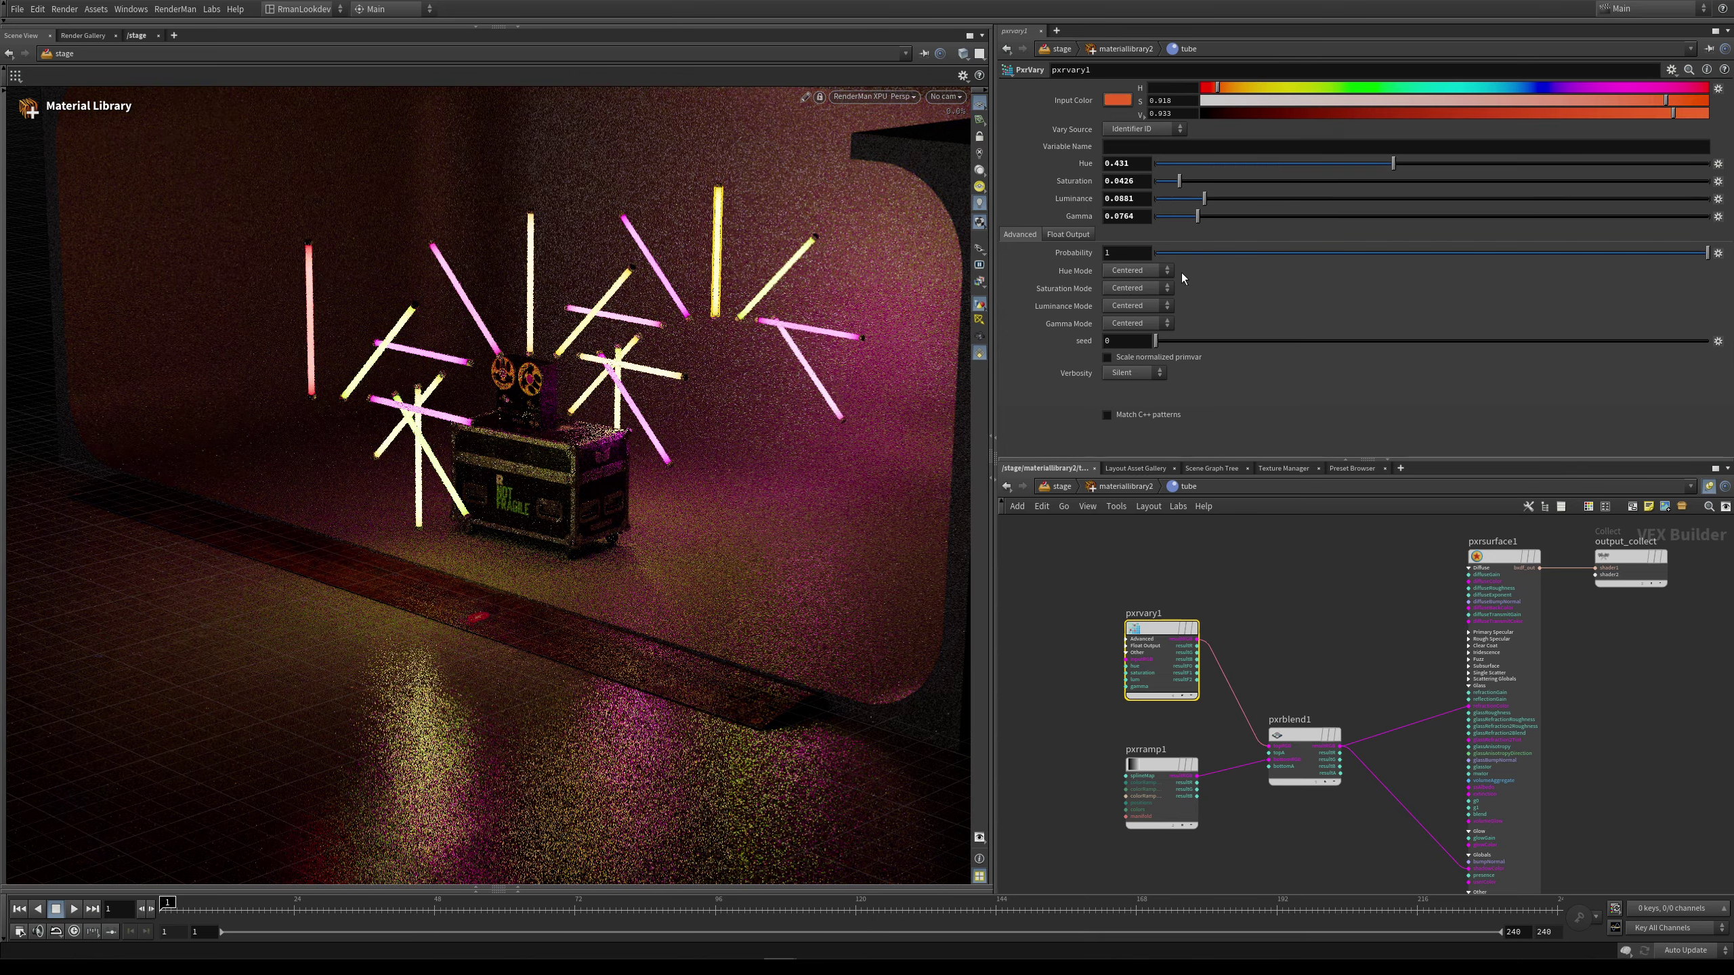
pyautogui.click(1166, 165)
pyautogui.press('Escape')
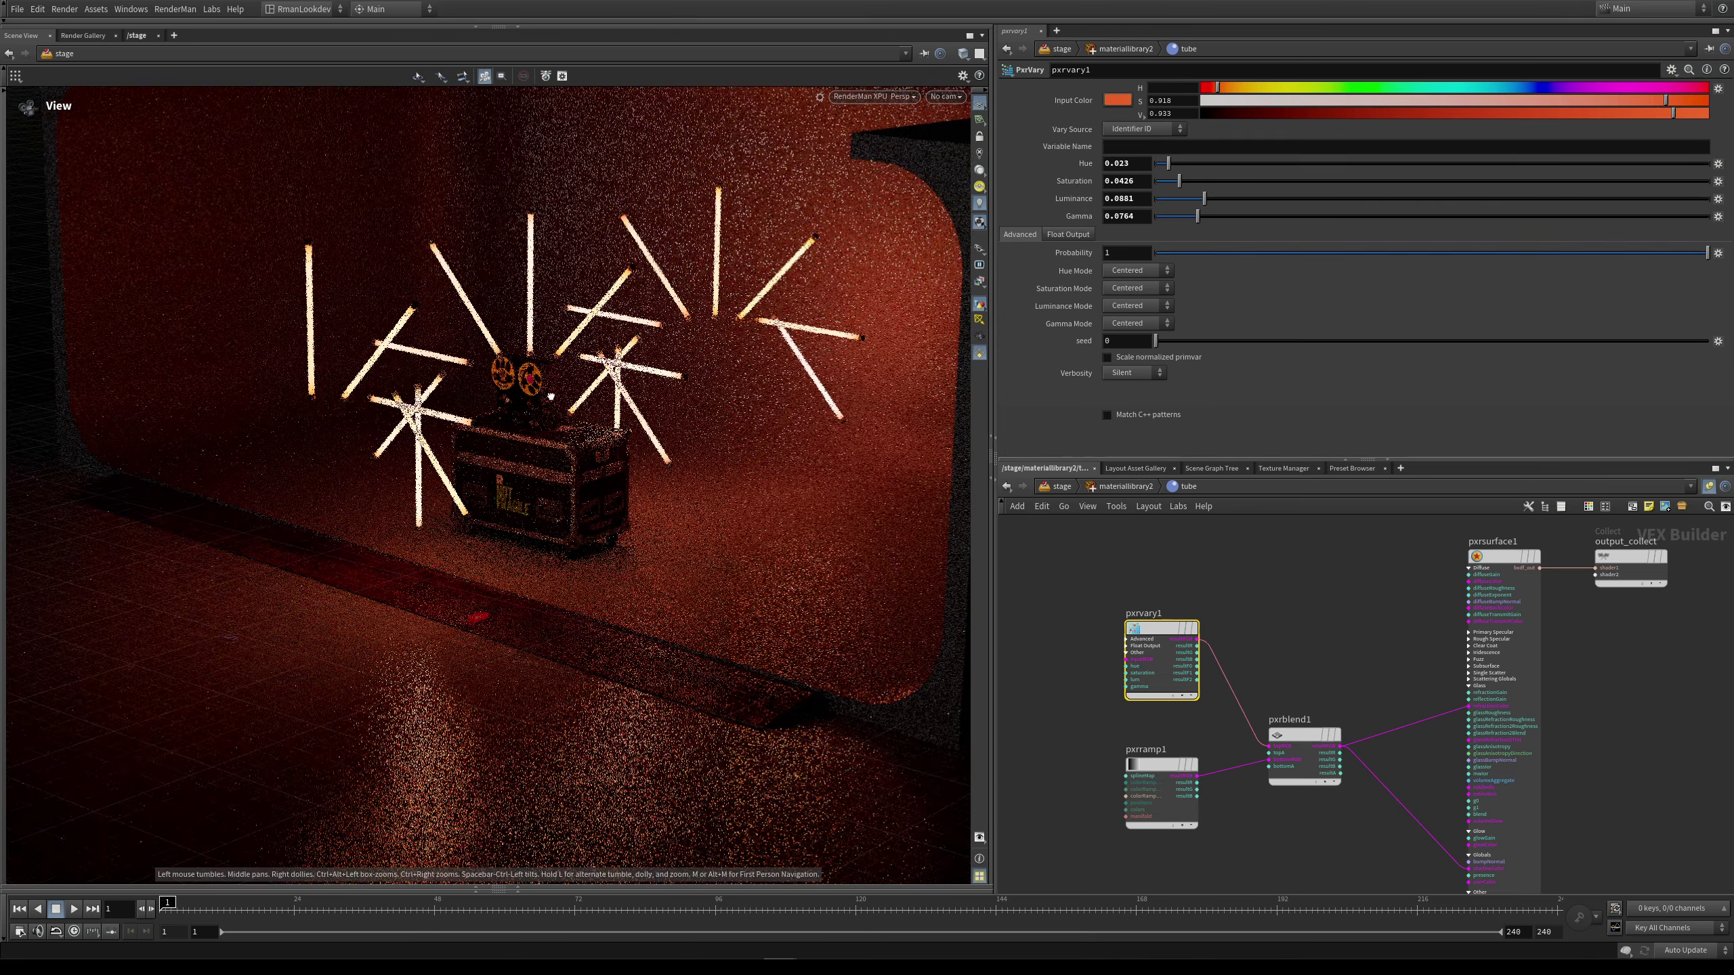
pyautogui.moveTo(574, 399); pyautogui.dragTo(682, 392)
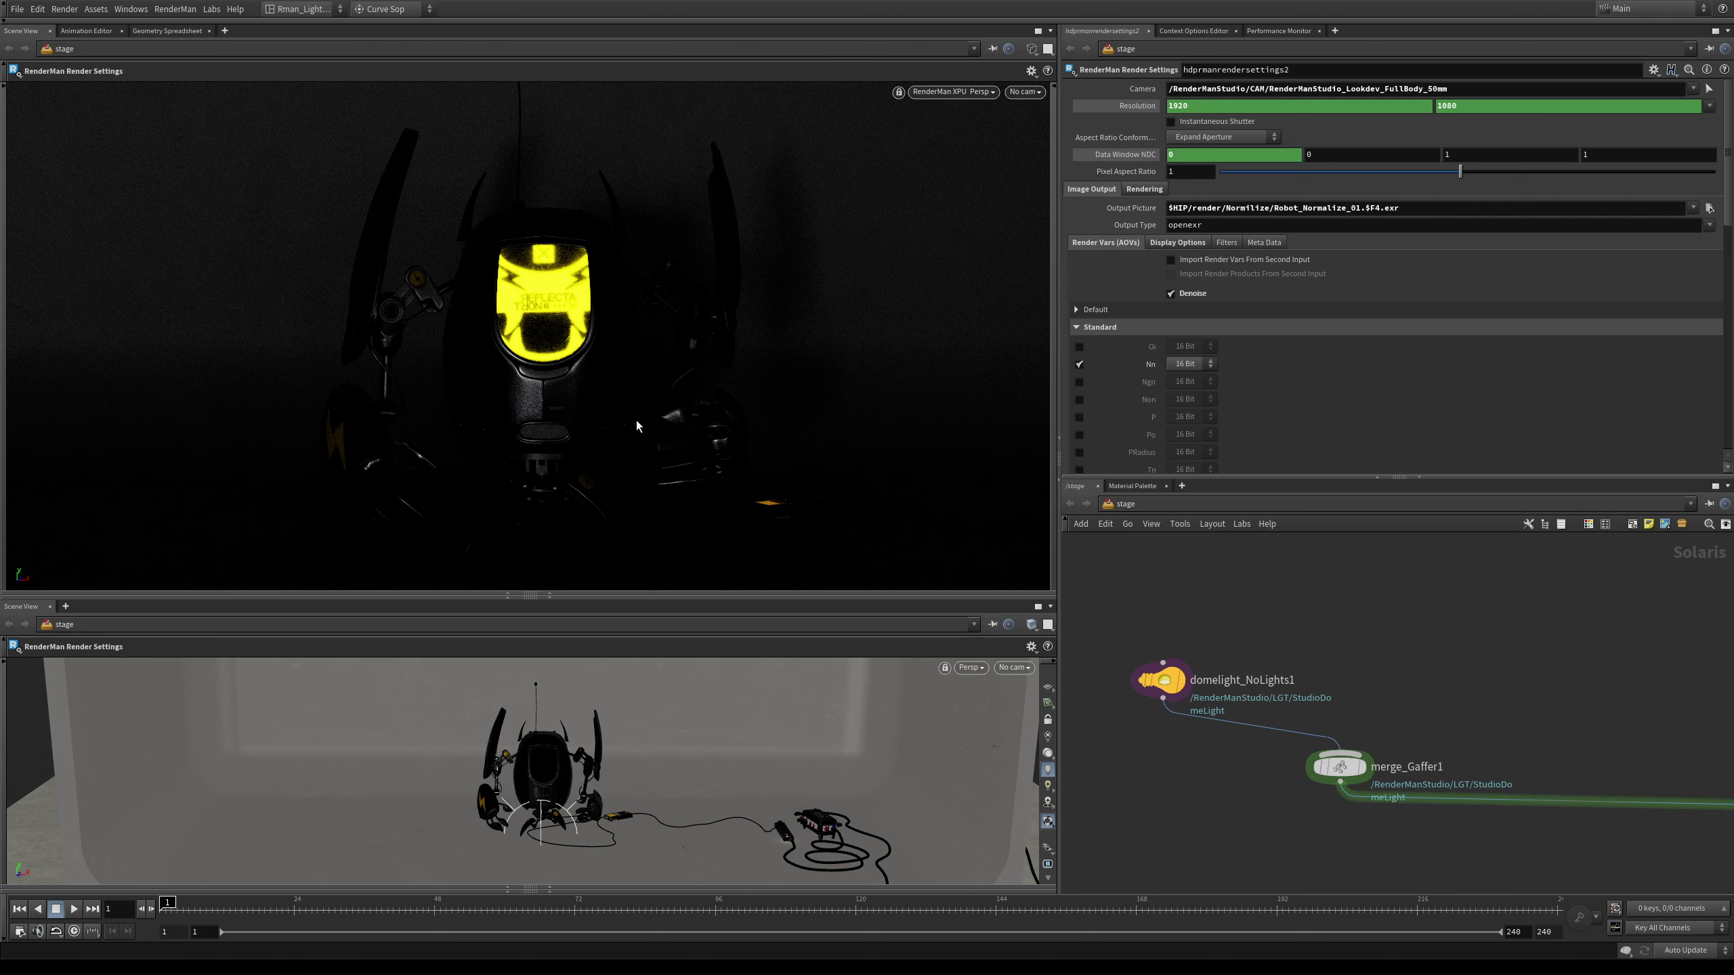
# Add a Light node above merge_Gaffer1 and connect its output to the merge
pyautogui.press('Tab')
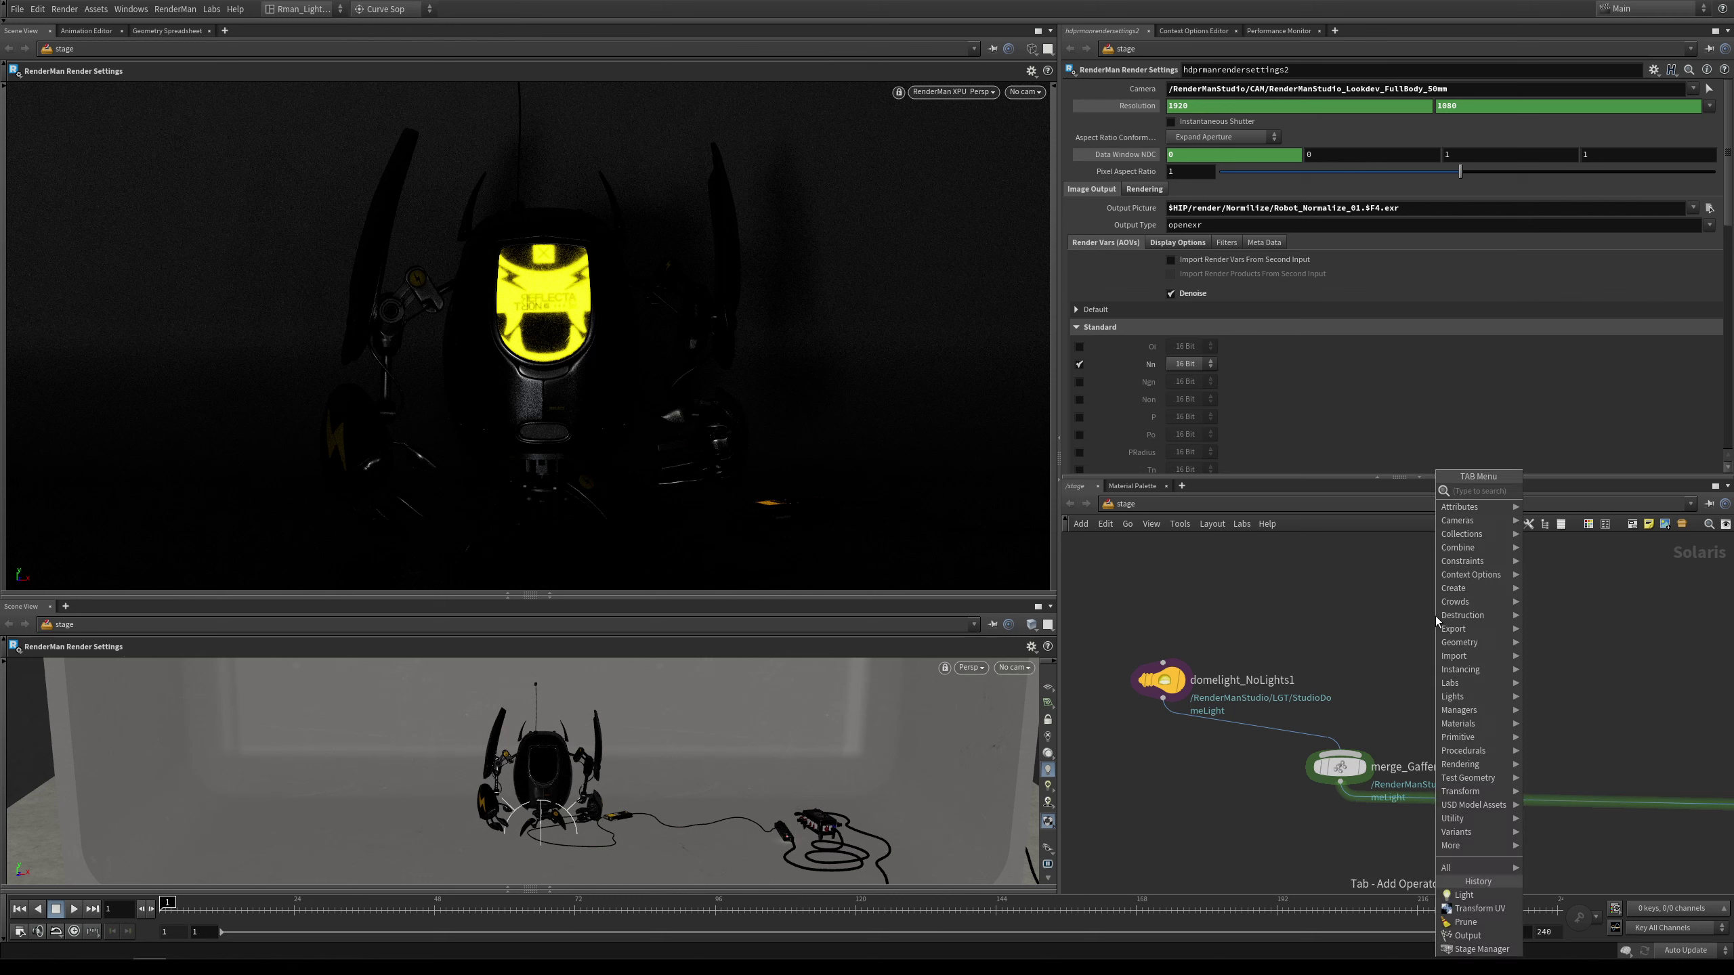
pyautogui.write('light')
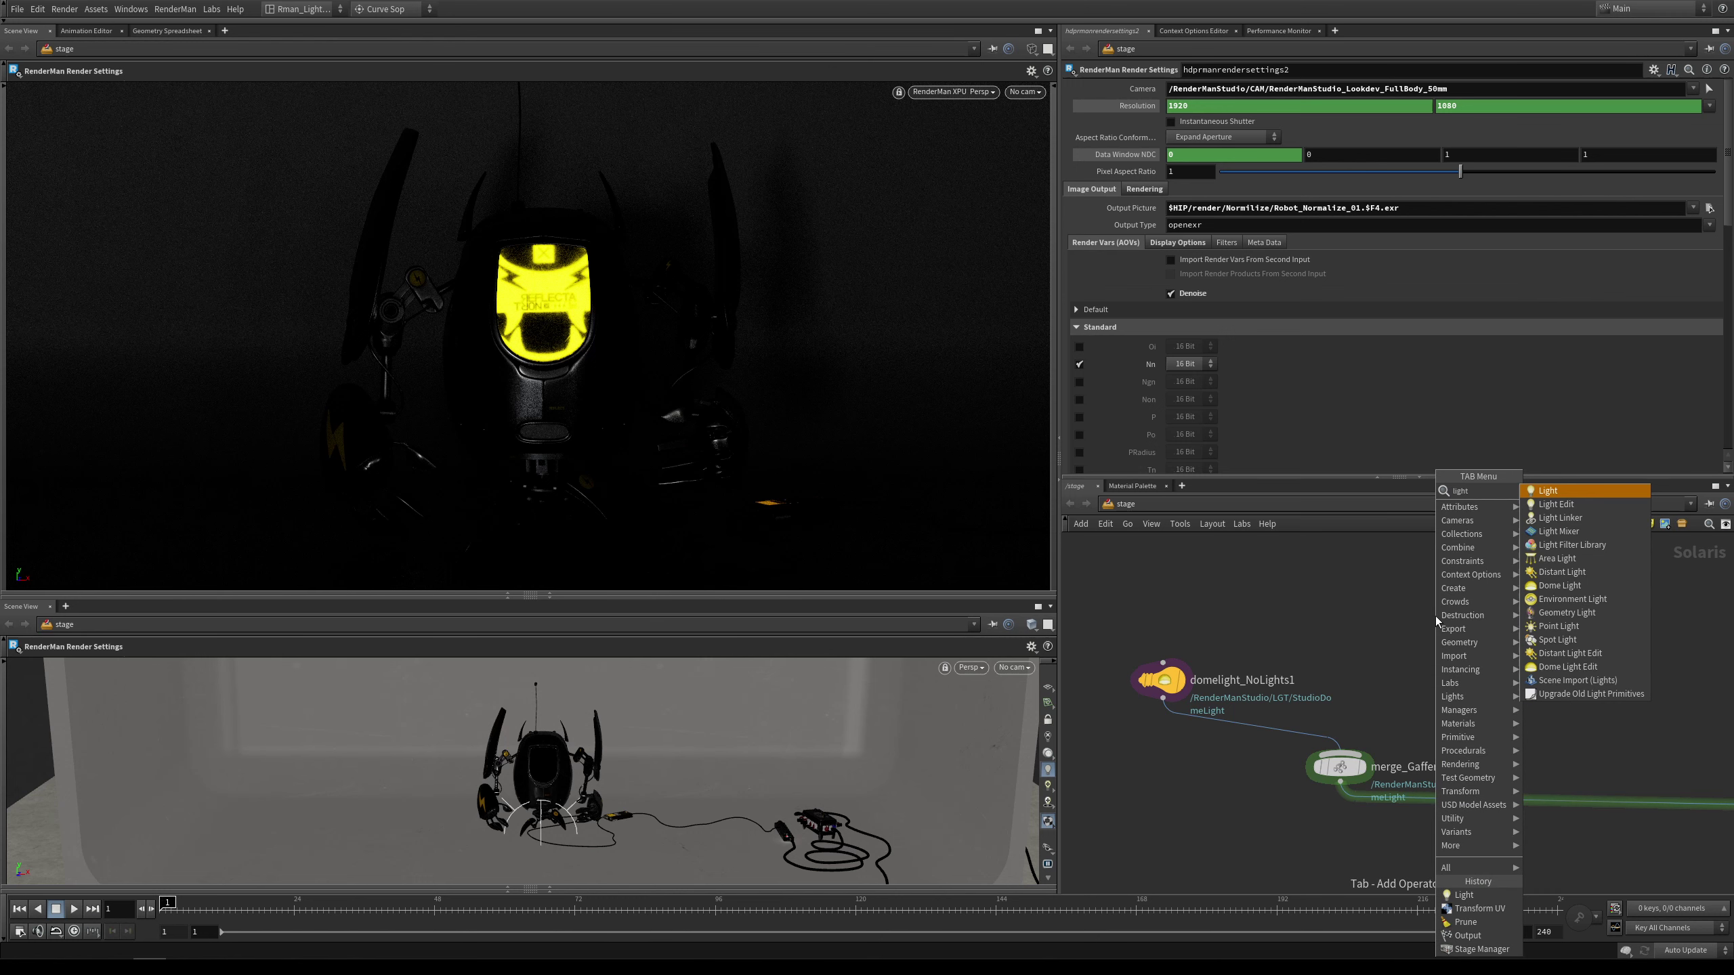
pyautogui.press('Return')
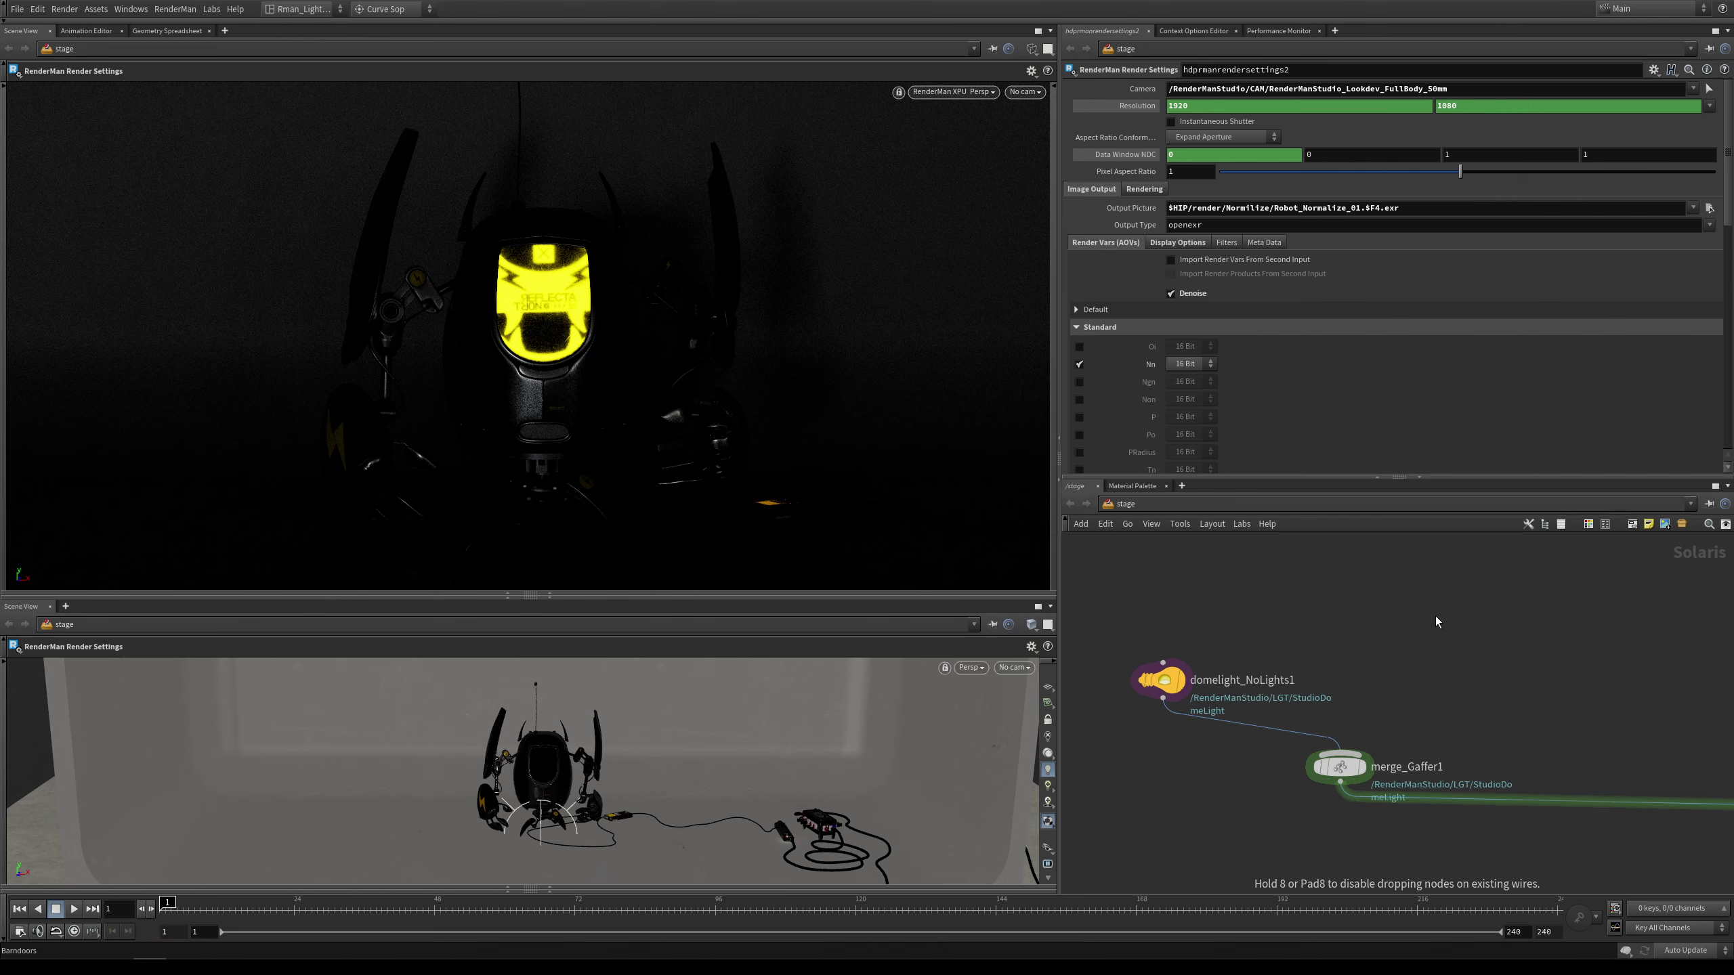
pyautogui.click(1436, 615)
pyautogui.moveTo(1435, 635); pyautogui.dragTo(1340, 777)
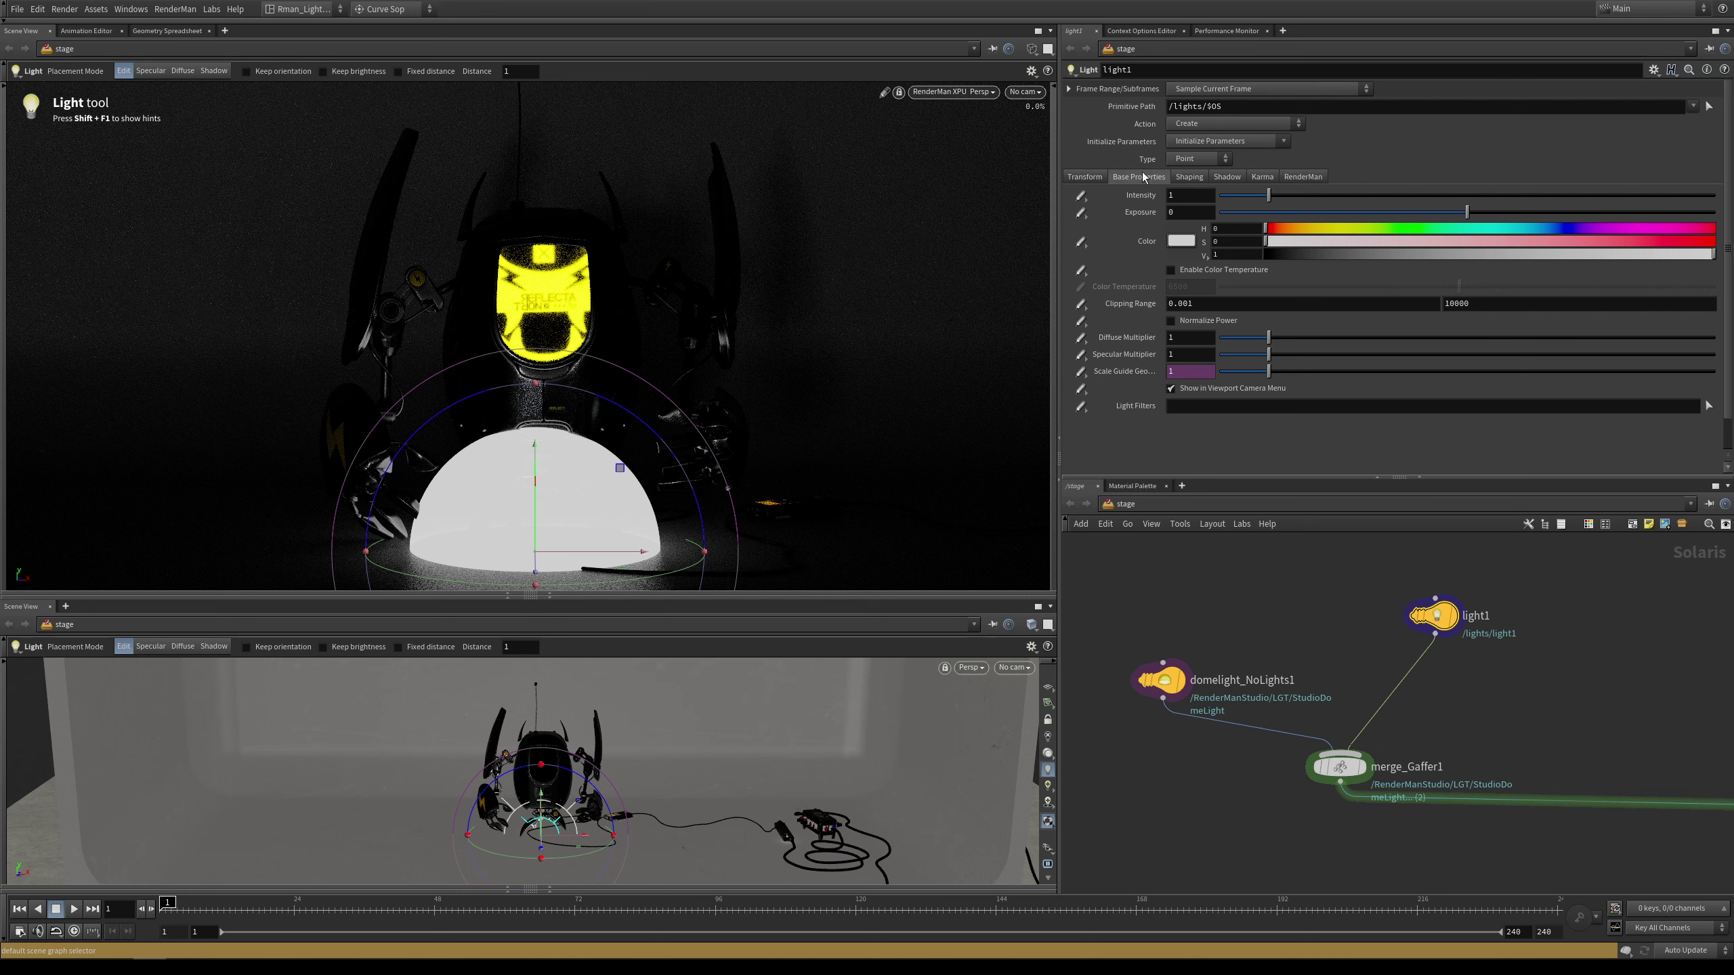
# Change the new light's type to Cylinder and set its radius to 0.2, then 0.1
pyautogui.click(1185, 160)
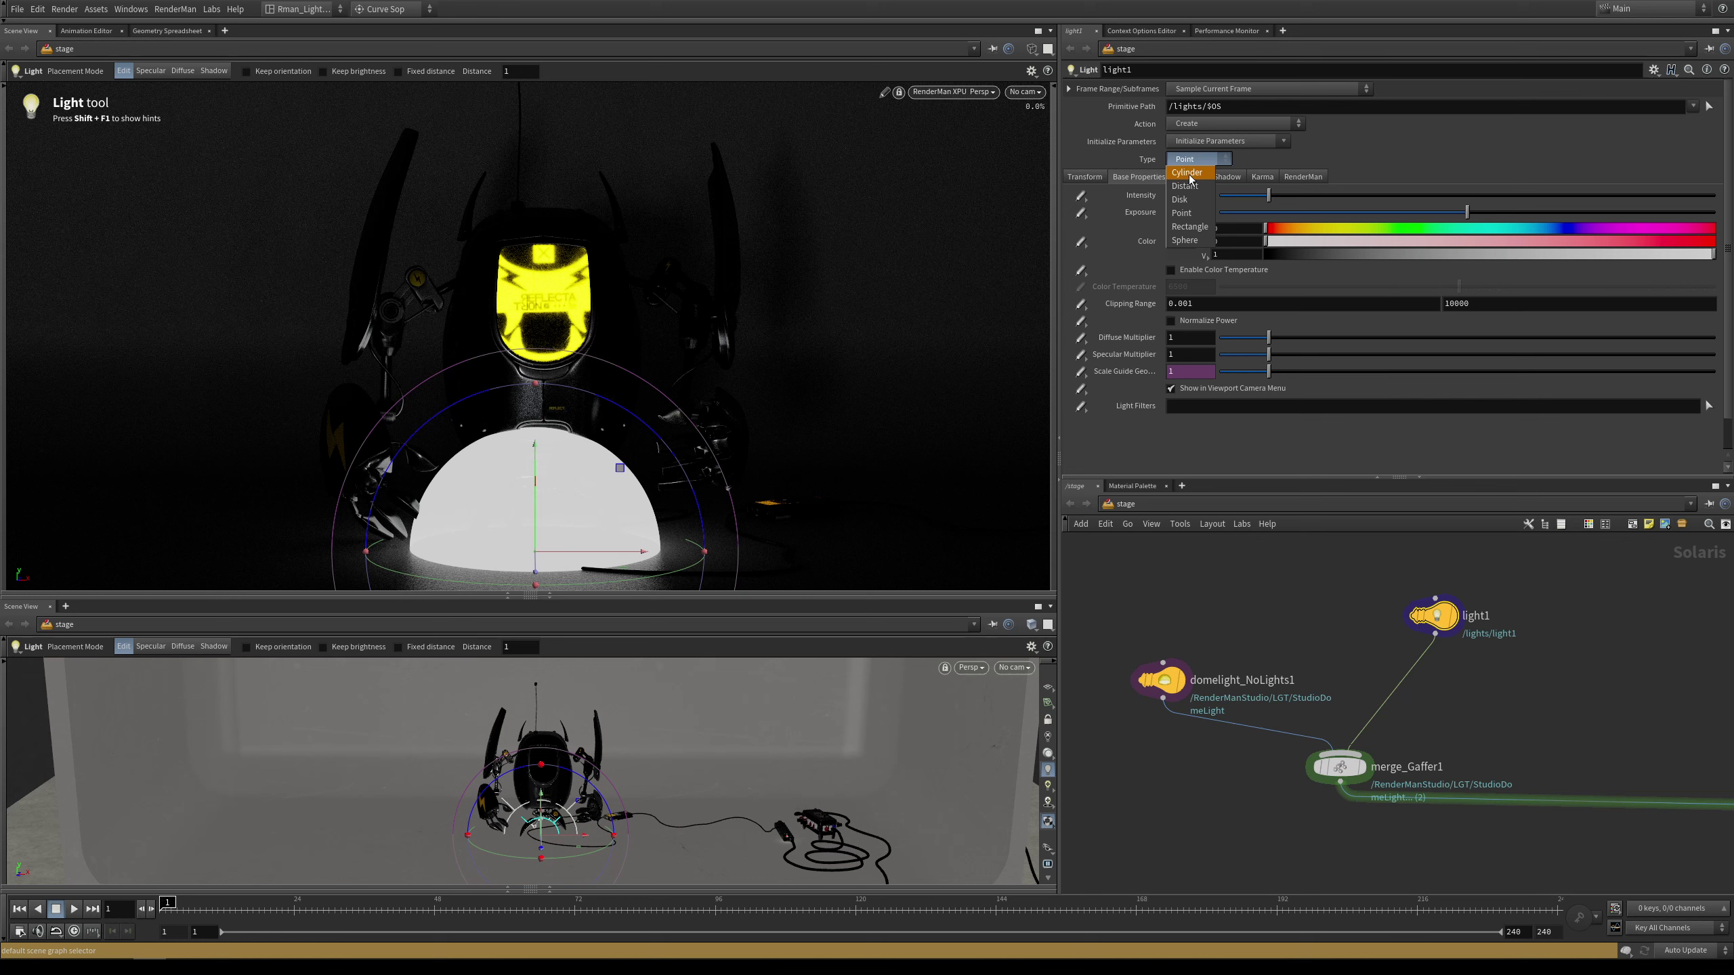
pyautogui.click(1189, 174)
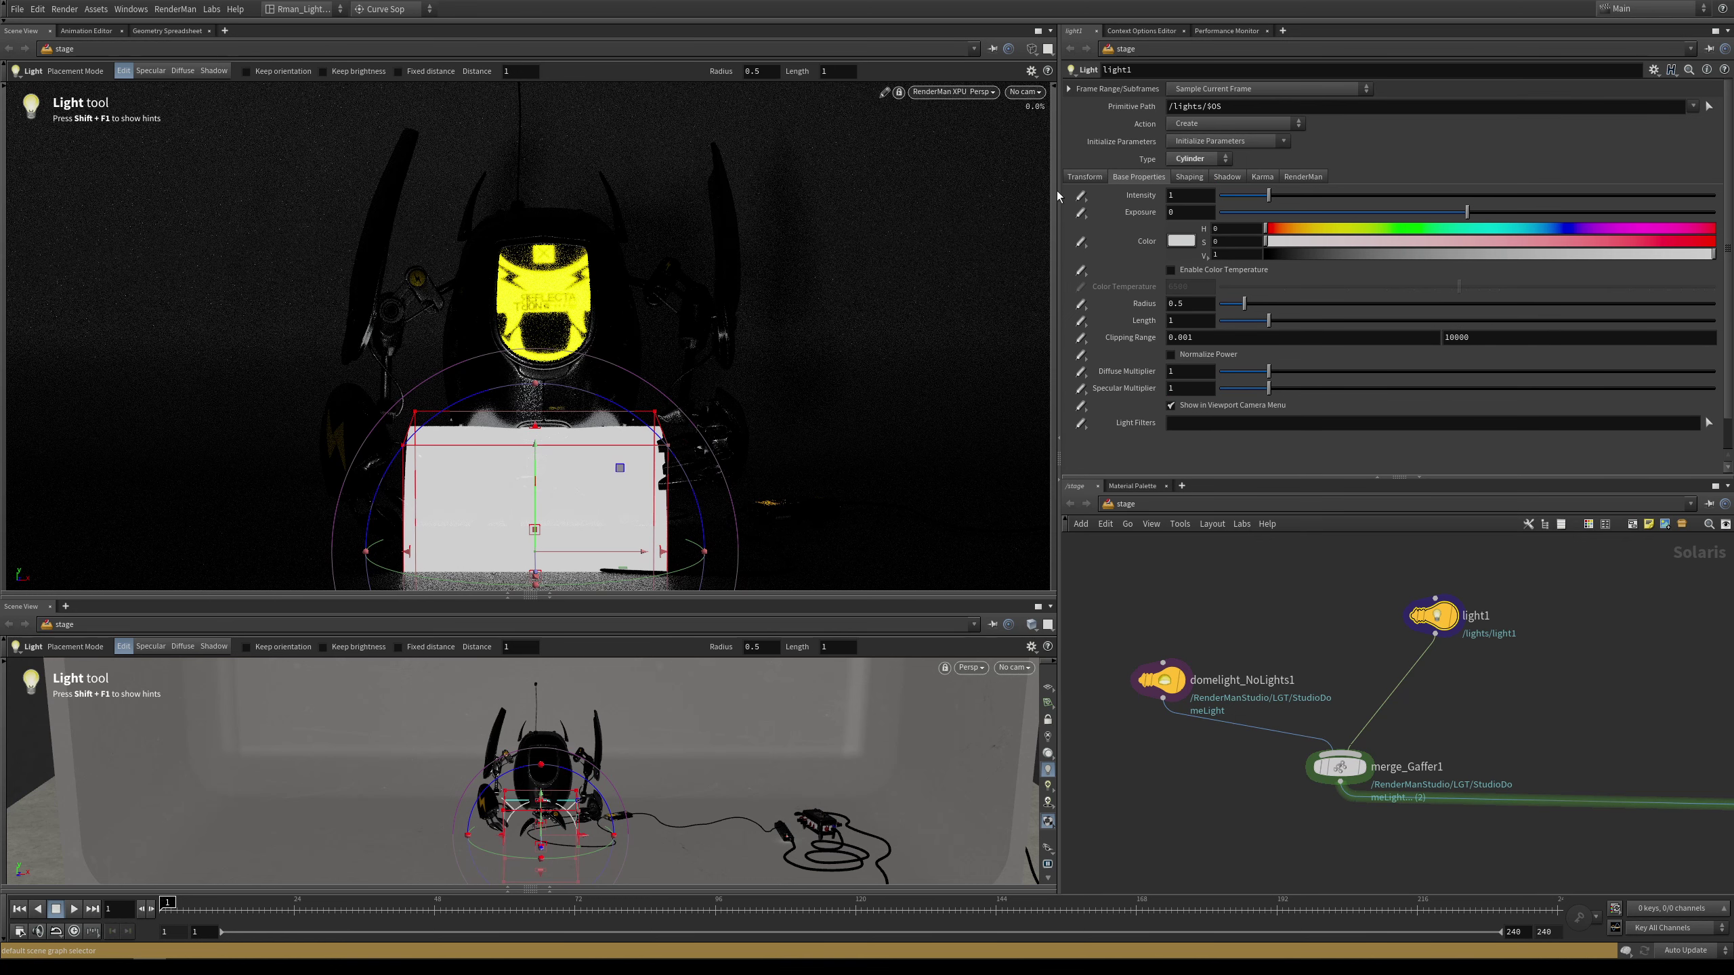
pyautogui.keyDown('alt'); pyautogui.moveTo(612, 847); pyautogui.dragTo(639, 790, button='middle'); pyautogui.keyUp('alt')
pyautogui.keyDown('alt'); pyautogui.moveTo(681, 793); pyautogui.dragTo(654, 793); pyautogui.keyUp('alt')
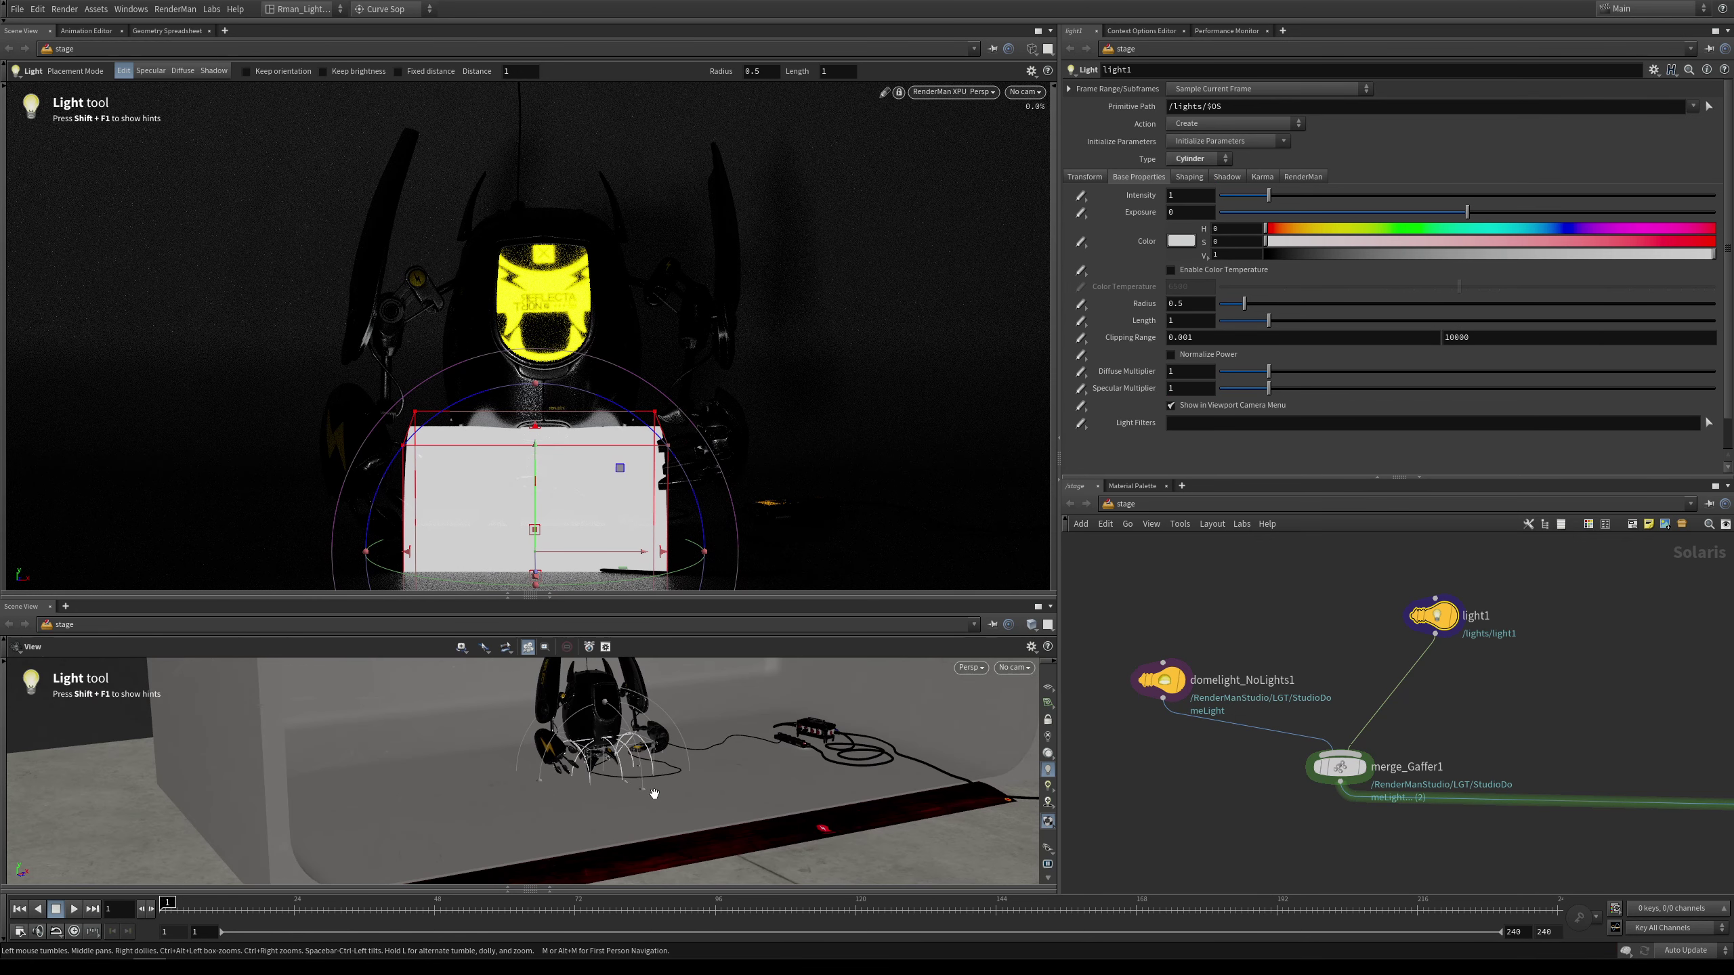
pyautogui.keyDown('alt'); pyautogui.moveTo(700, 793); pyautogui.dragTo(747, 763, button='right'); pyautogui.keyUp('alt')
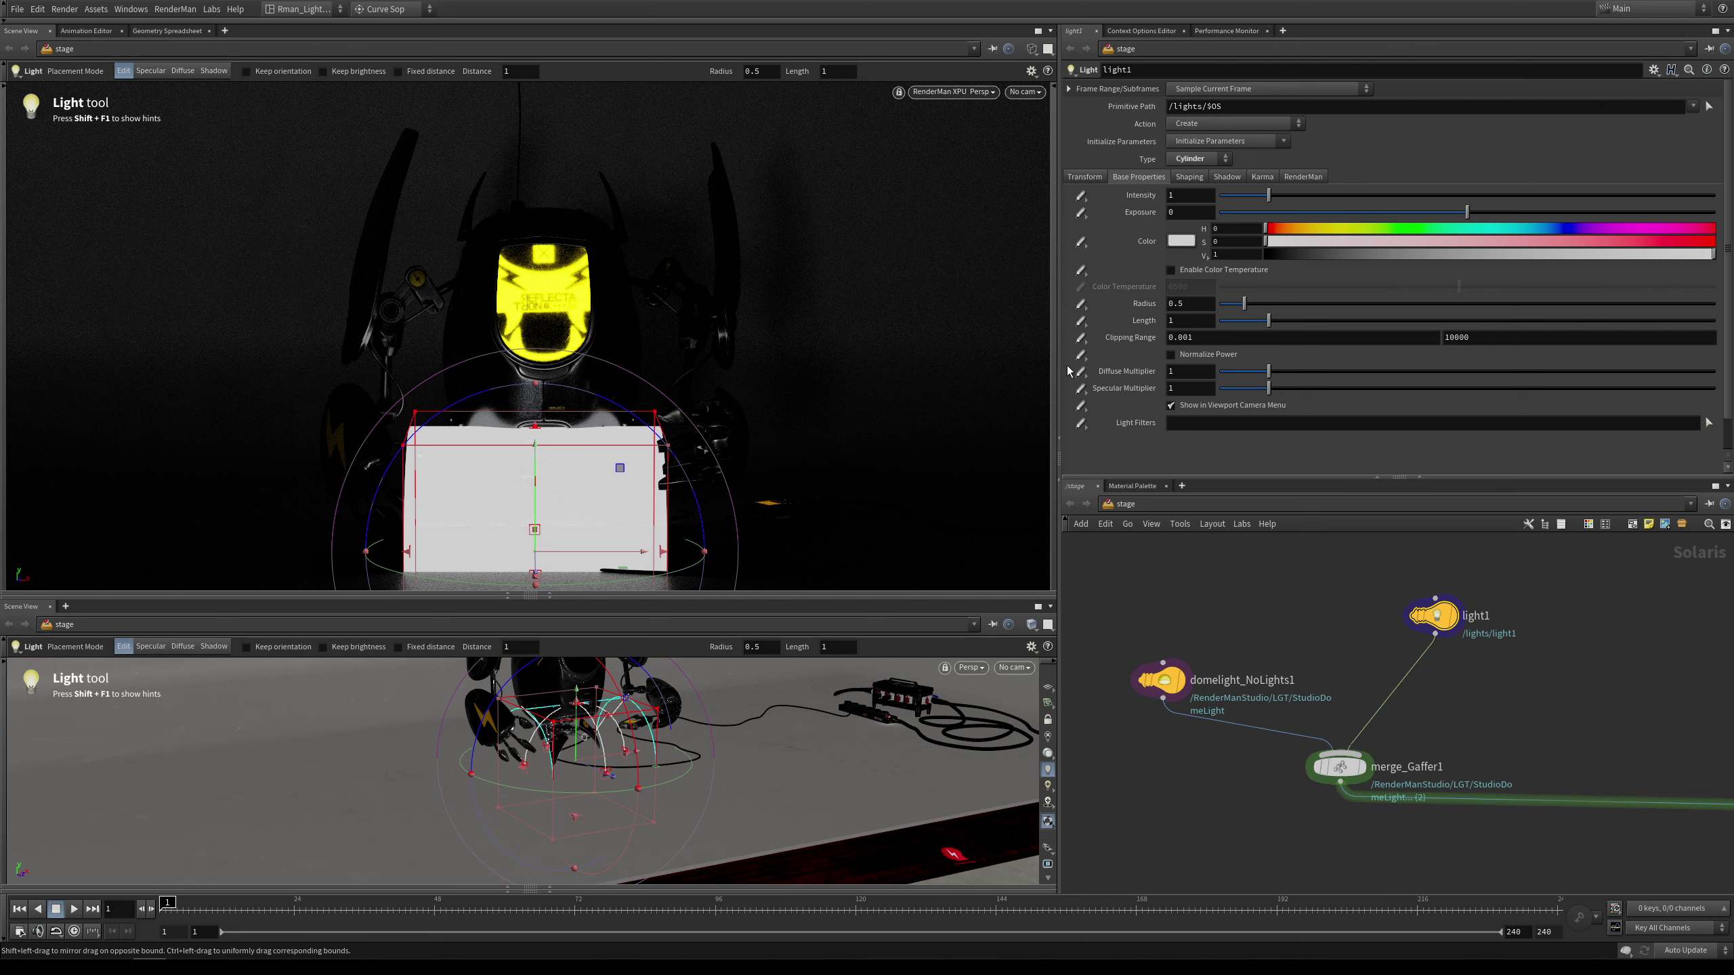
pyautogui.click(1191, 303)
pyautogui.press('BackSpace')
pyautogui.write('2')
pyautogui.press('Return')
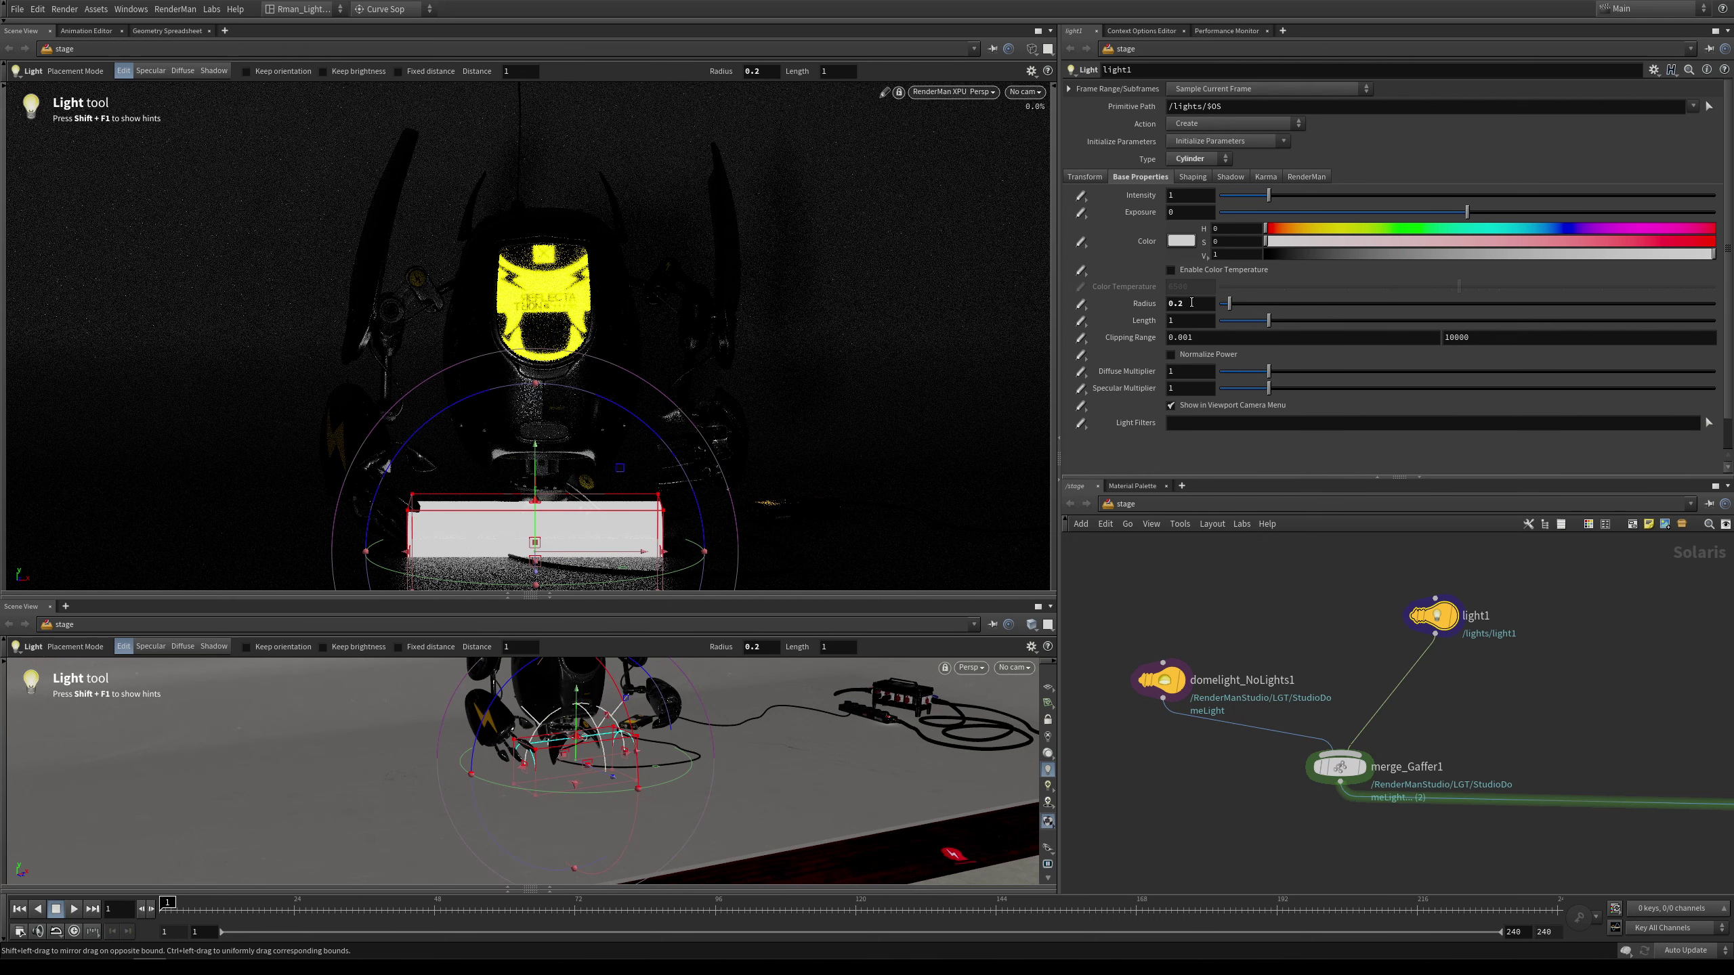
pyautogui.press('BackSpace')
pyautogui.write('1')
pyautogui.press('Return')
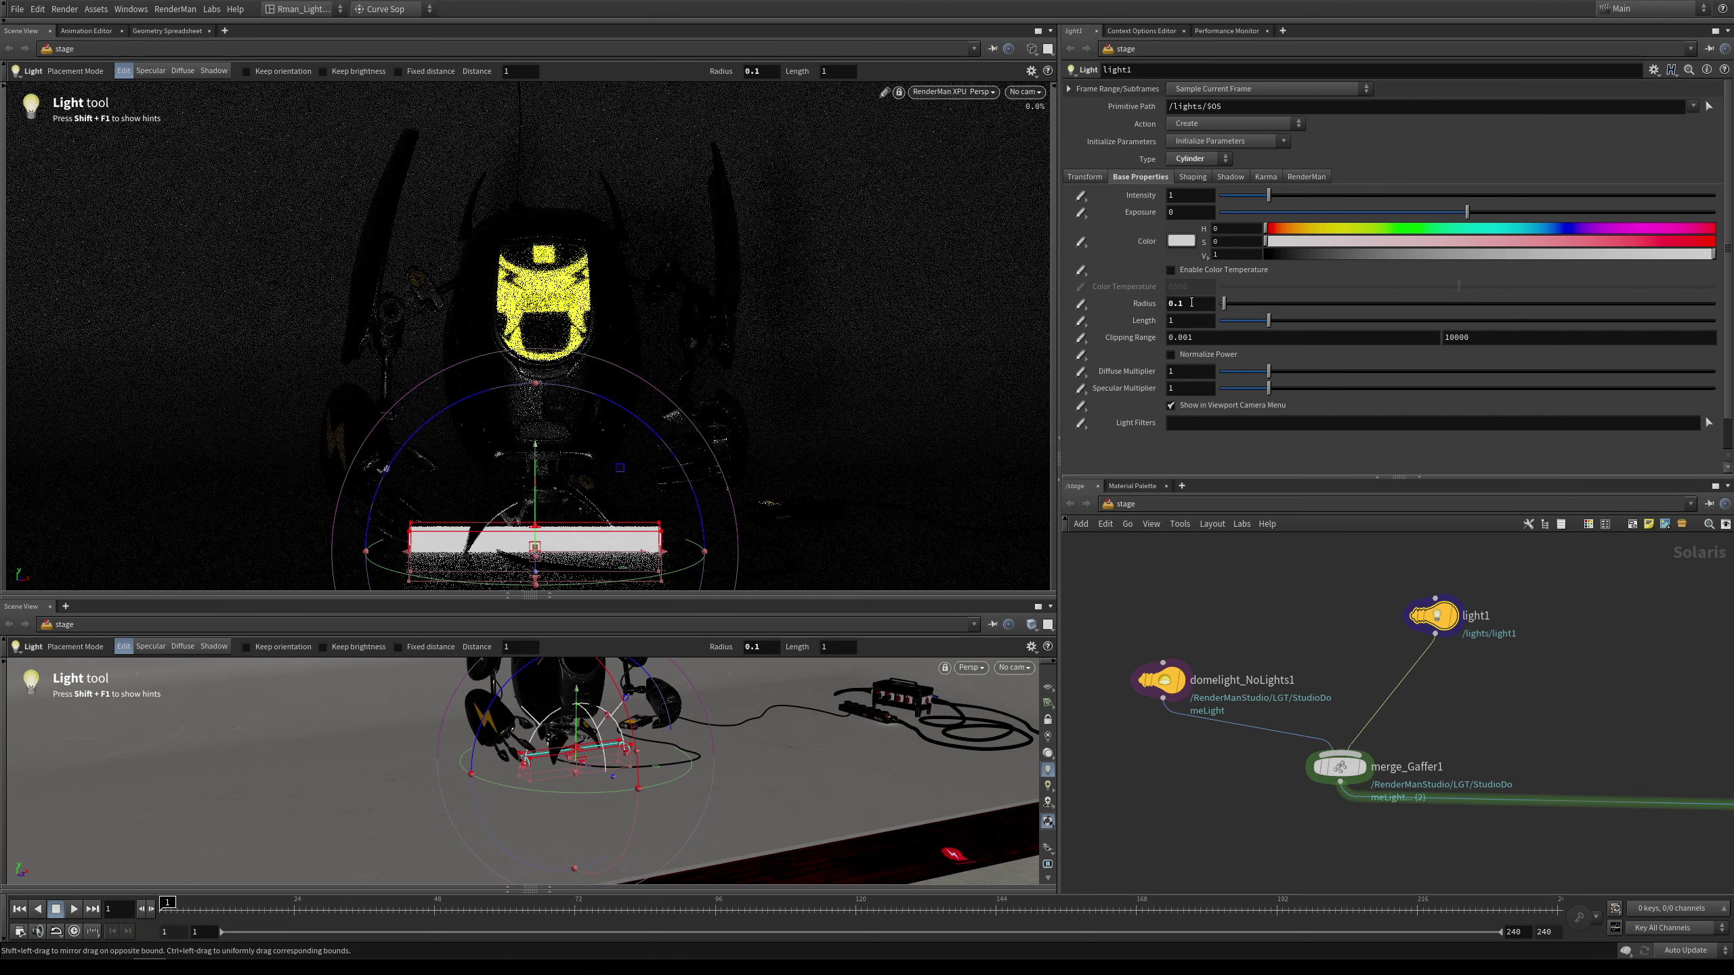
# Set the cylinder light's length to 3 and raise the light to just above the robot's head
pyautogui.click(1196, 326)
pyautogui.write('3')
pyautogui.press('Return')
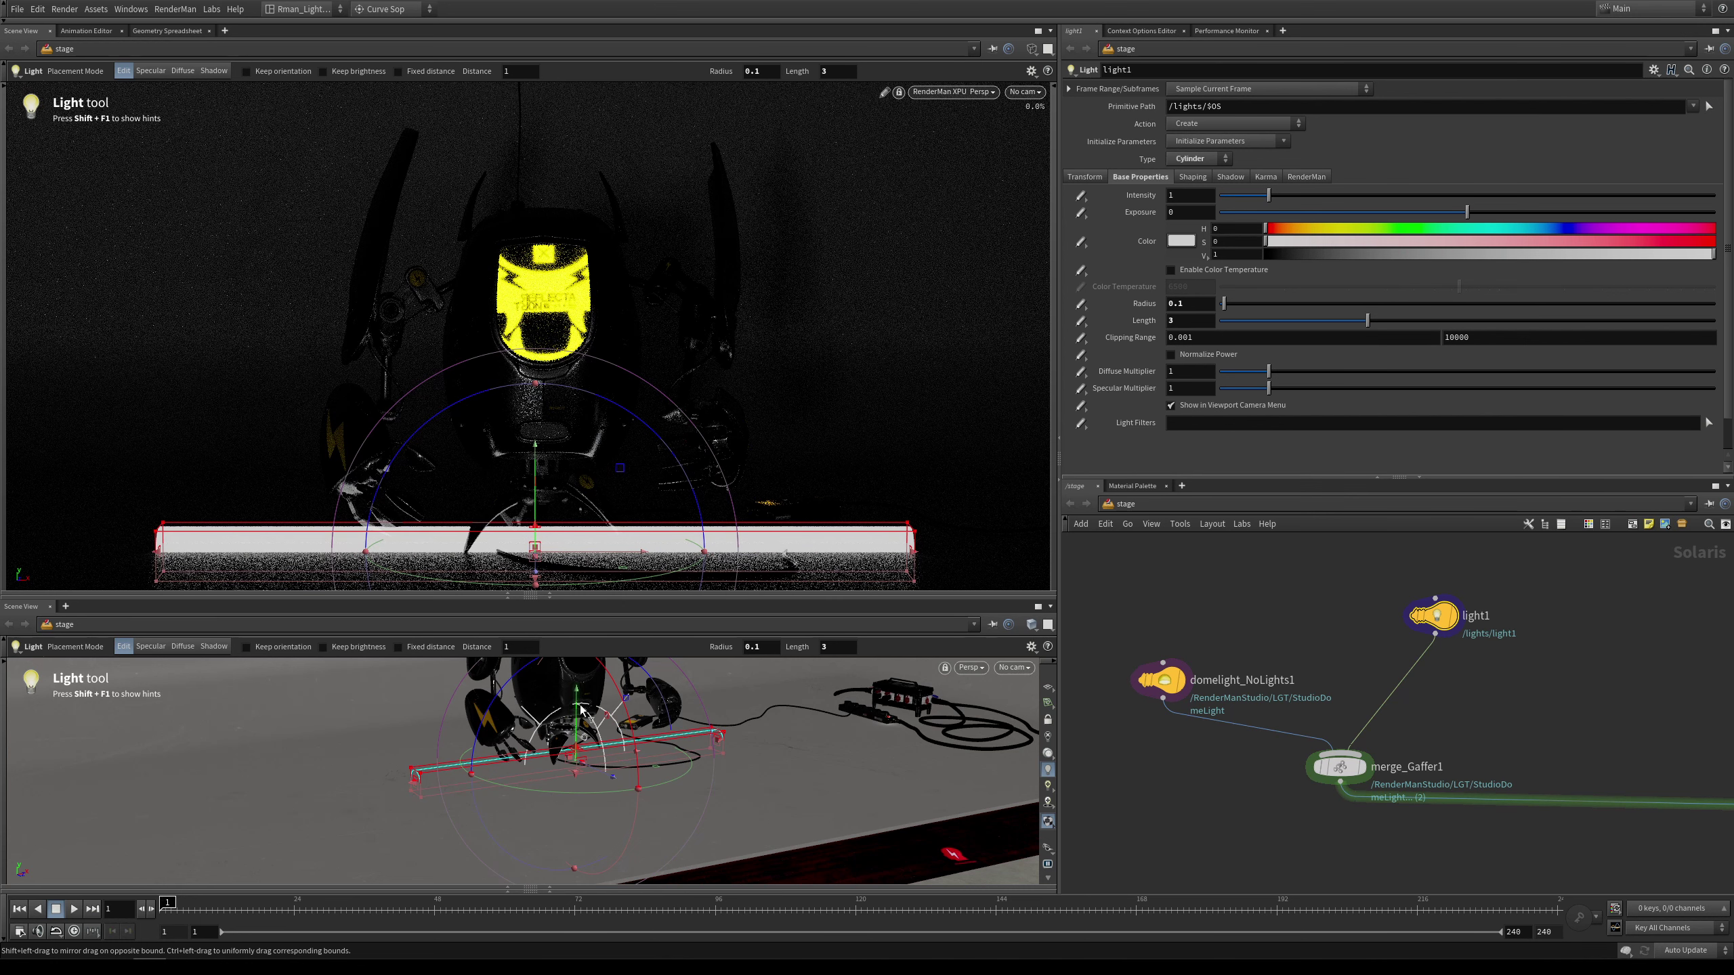
pyautogui.keyDown('alt'); pyautogui.moveTo(572, 706); pyautogui.dragTo(592, 781, button='middle'); pyautogui.keyUp('alt')
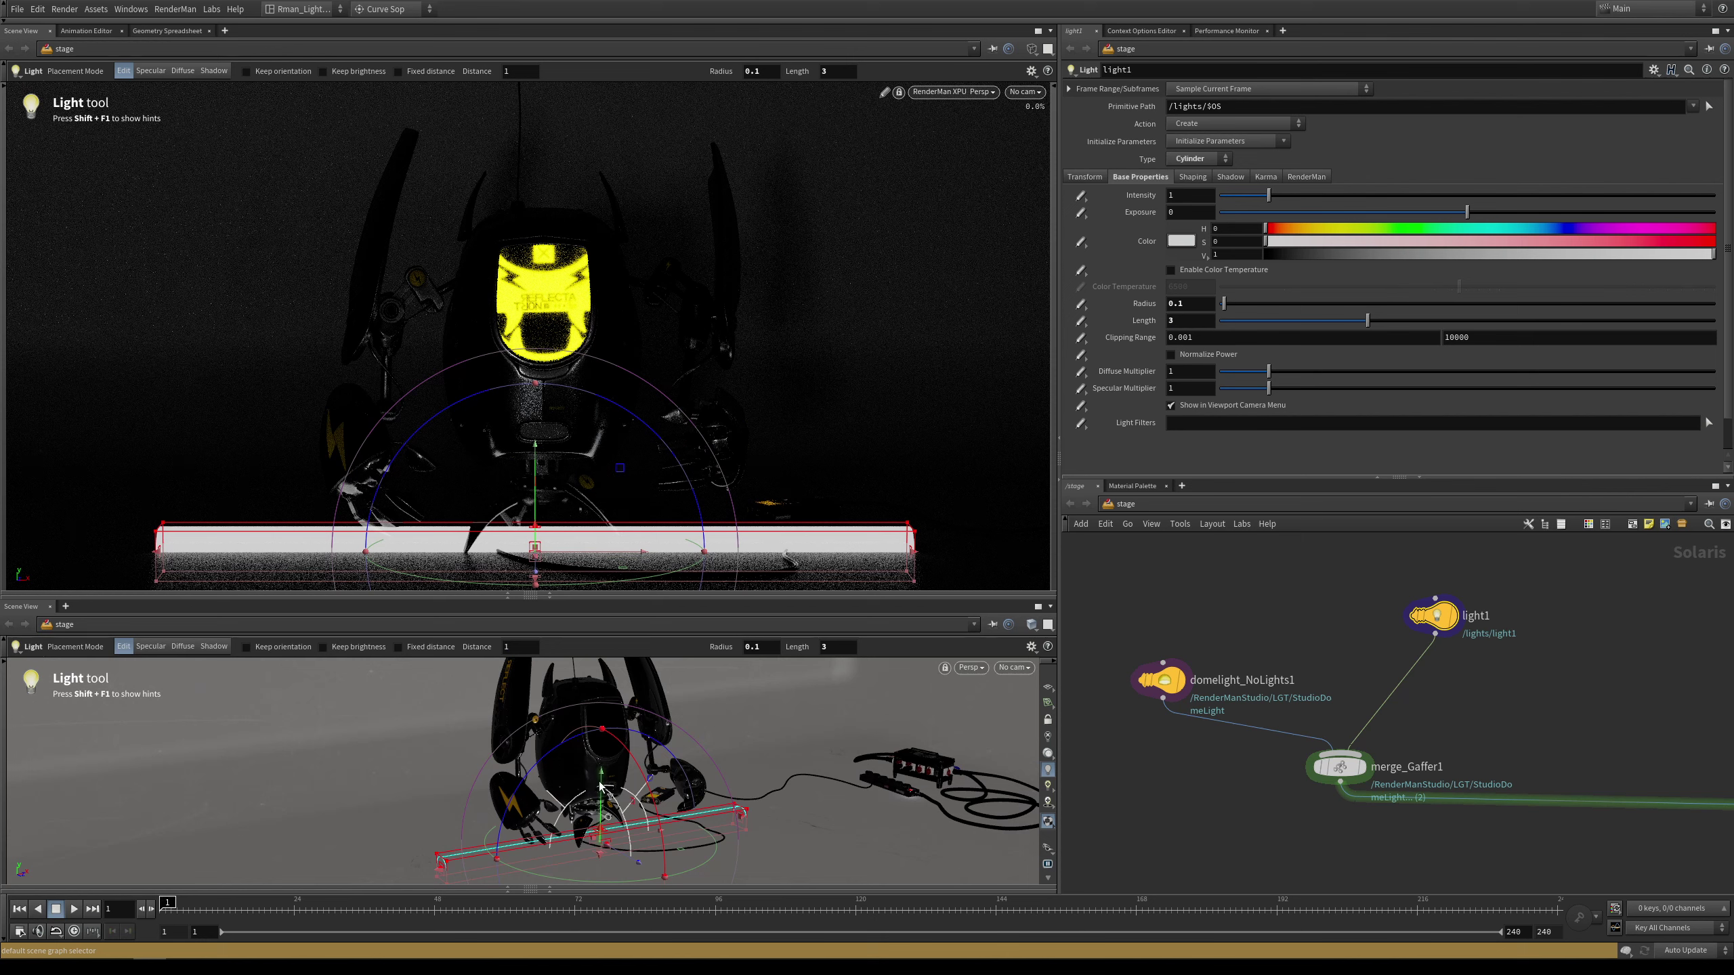
pyautogui.moveTo(602, 786); pyautogui.dragTo(604, 615)
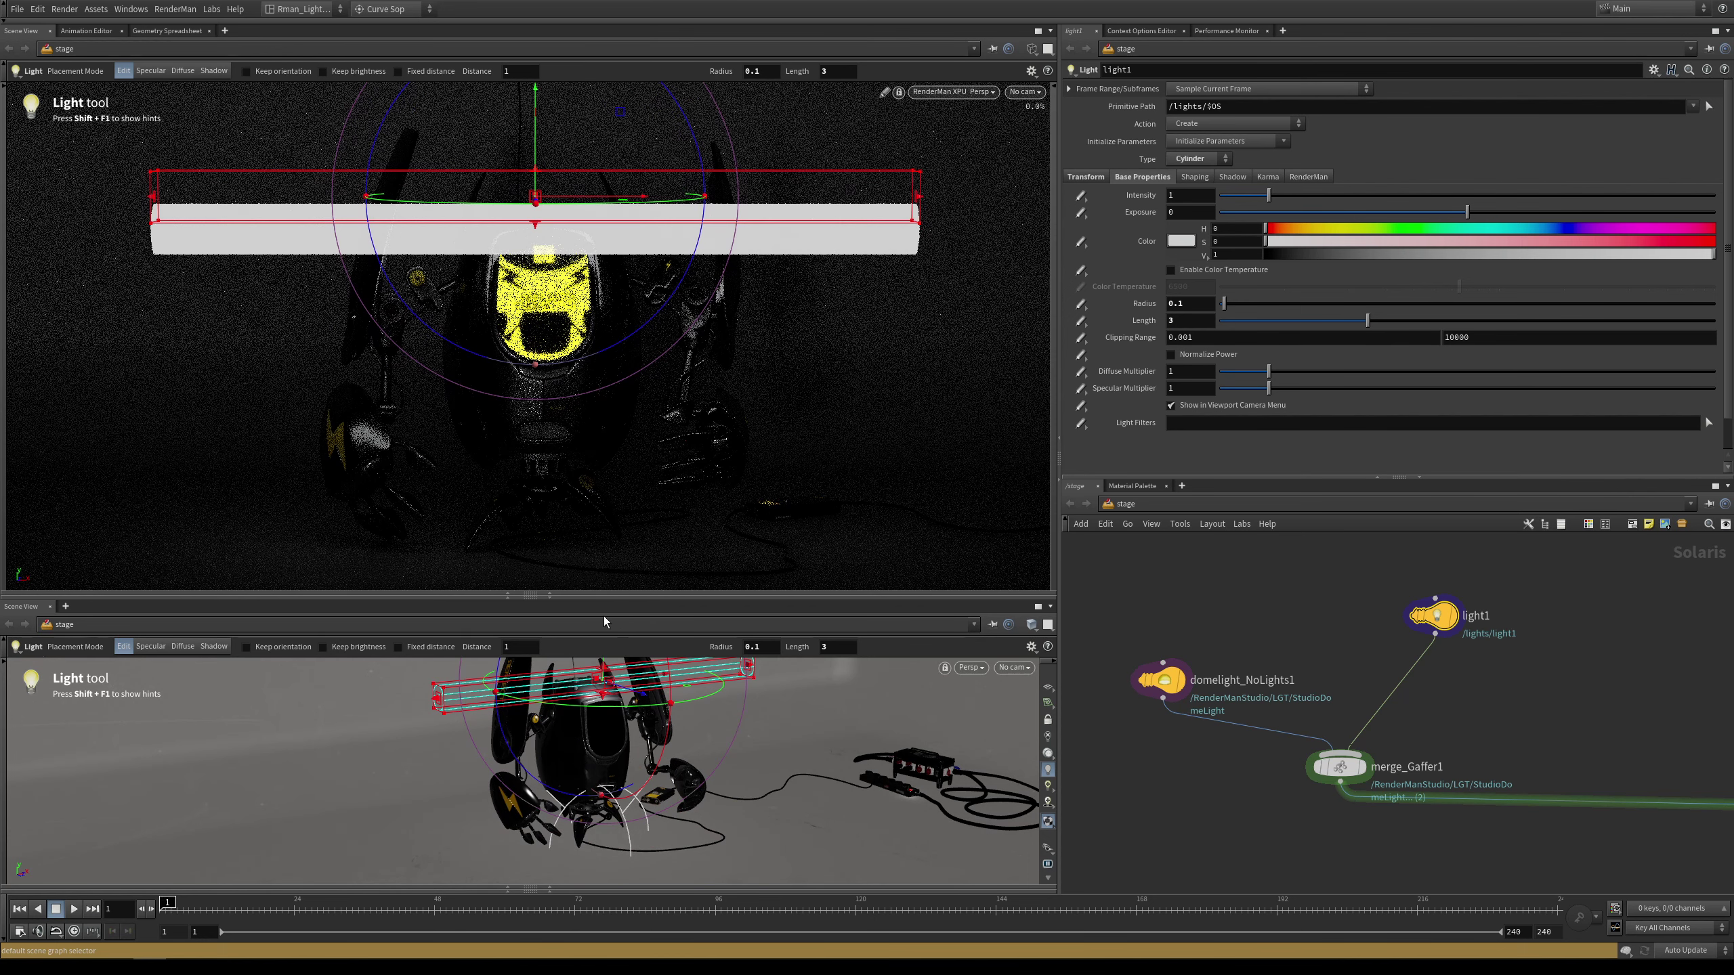
# Set the cylinder light's radius to 0.05 and lift the light slightly higher above the robot
pyautogui.keyDown('alt'); pyautogui.moveTo(792, 710); pyautogui.dragTo(689, 737, button='right'); pyautogui.keyUp('alt')
pyautogui.click(1200, 302)
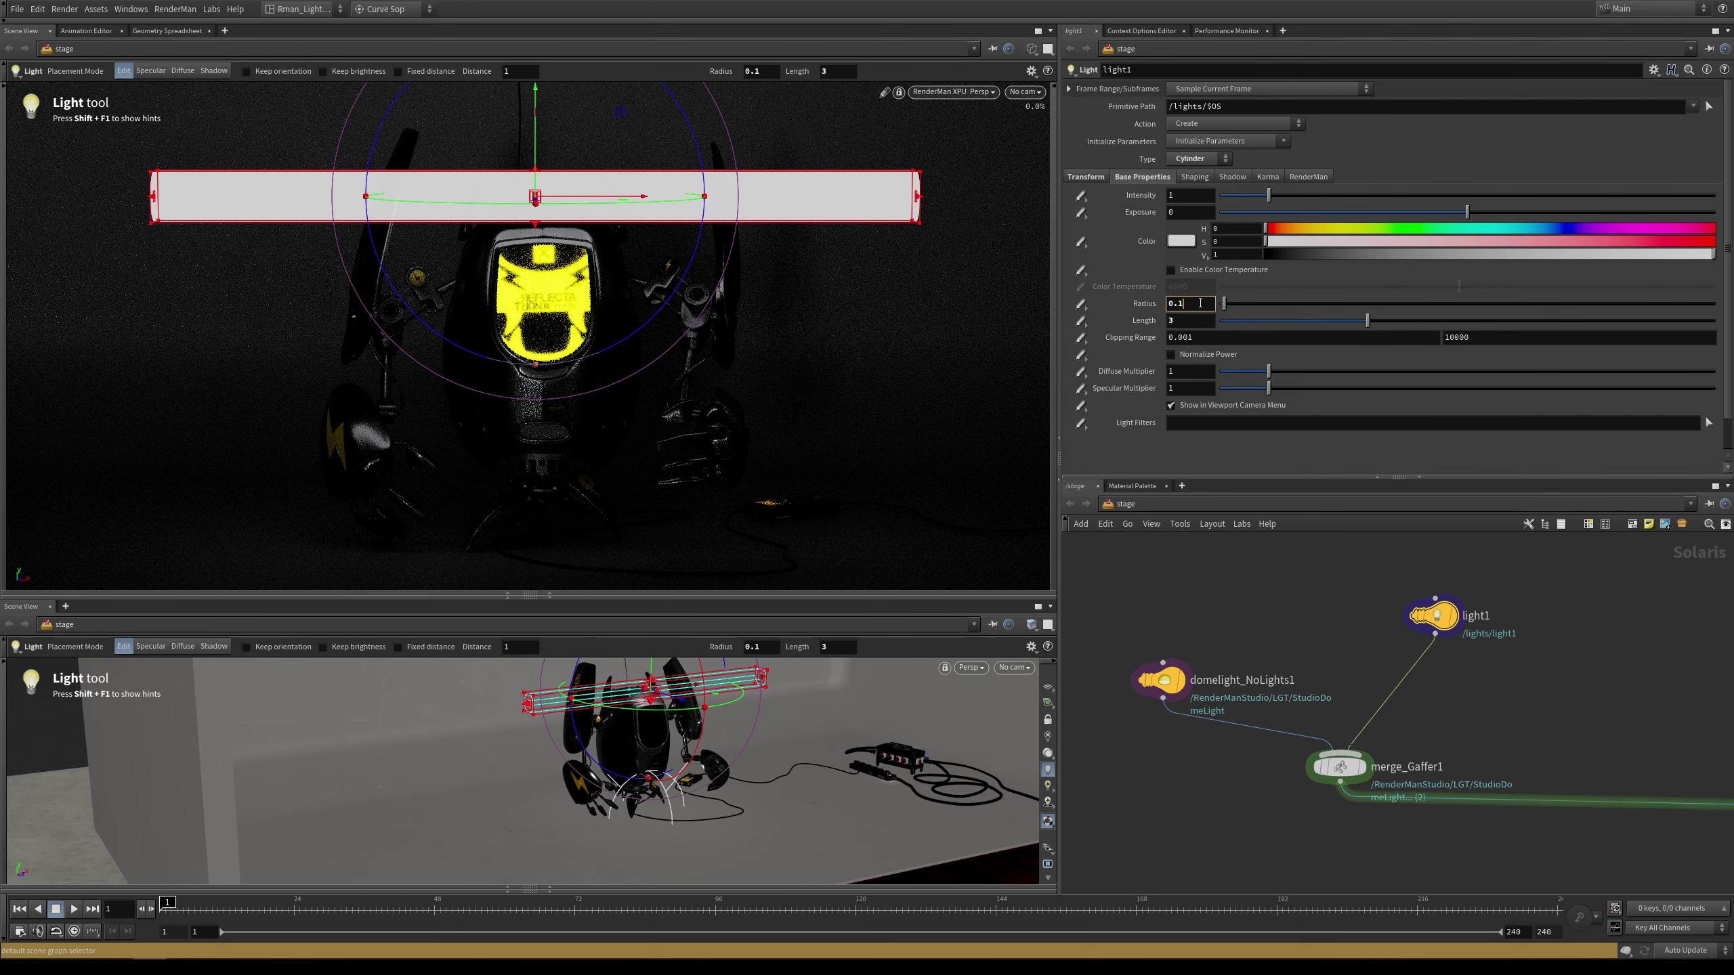
pyautogui.write('0.05')
pyautogui.press('Return')
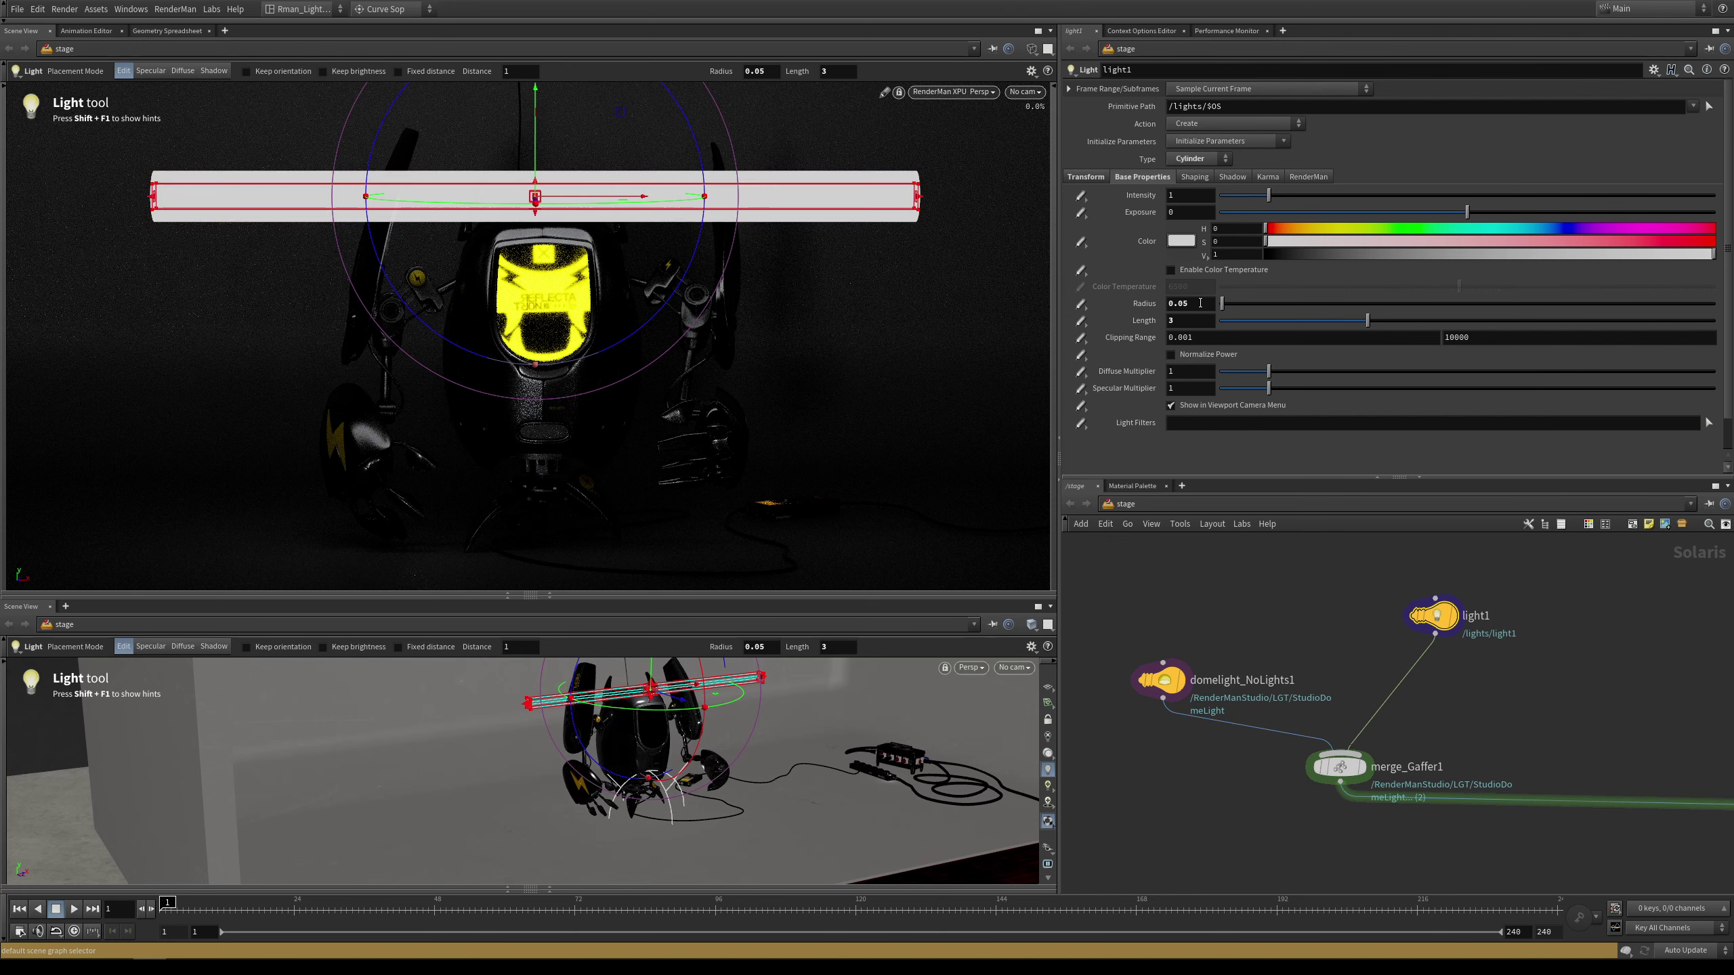
pyautogui.press('space')
pyautogui.moveTo(660, 751); pyautogui.dragTo(663, 816, button='middle')
pyautogui.moveTo(653, 718); pyautogui.dragTo(653, 702)
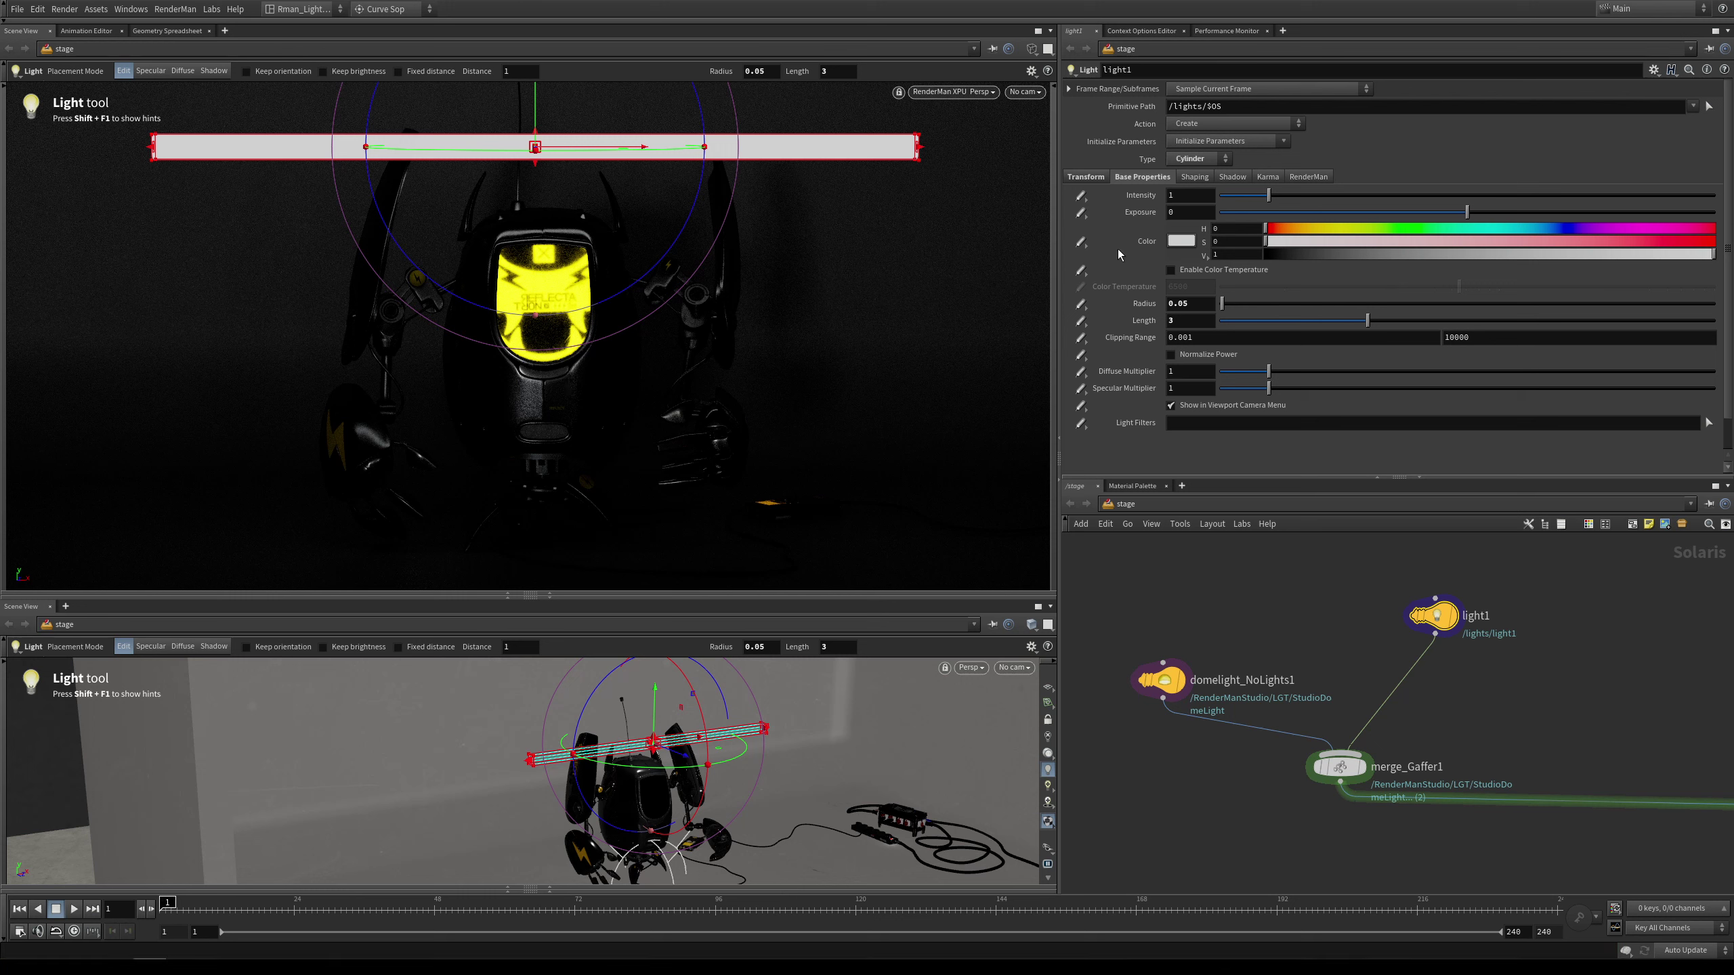
# Set the cylinder light's intensity to 2 and its exposure to 2
pyautogui.click(1180, 196)
pyautogui.write('2')
pyautogui.click(1184, 214)
pyautogui.write('2')
pyautogui.press('Tab')
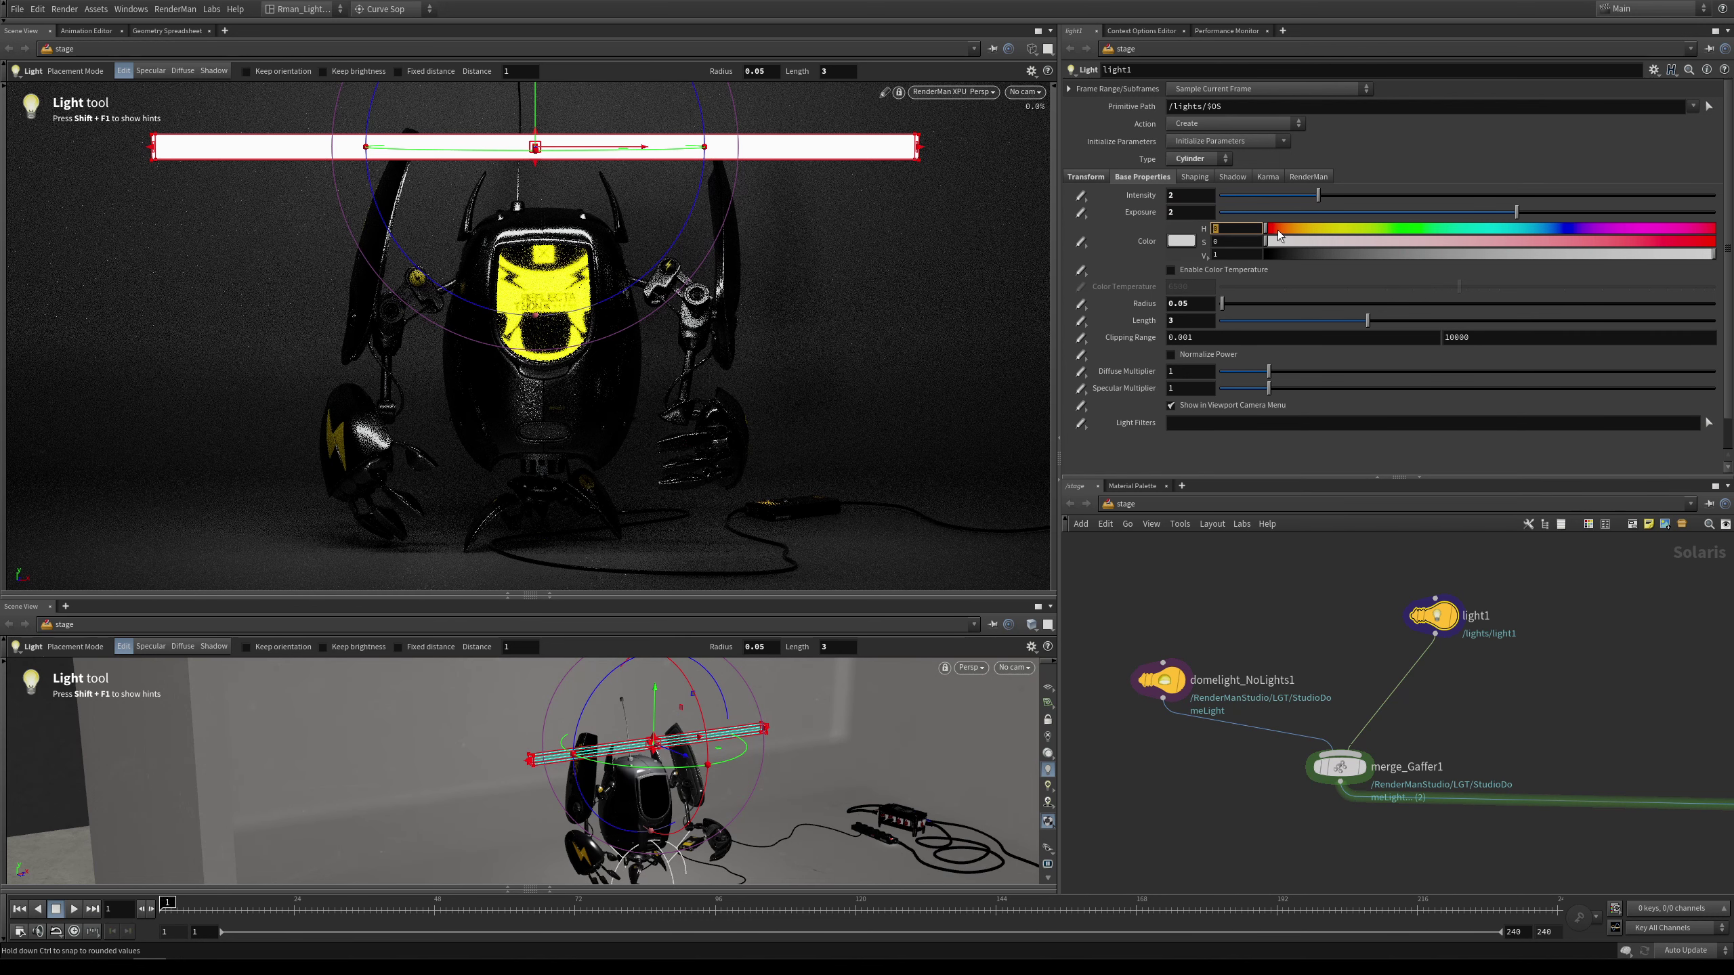
# Try a strongly saturated orange-red color on the light, then bring its saturation back to 0
pyautogui.write('9')
pyautogui.click(1665, 240)
pyautogui.click(1666, 255)
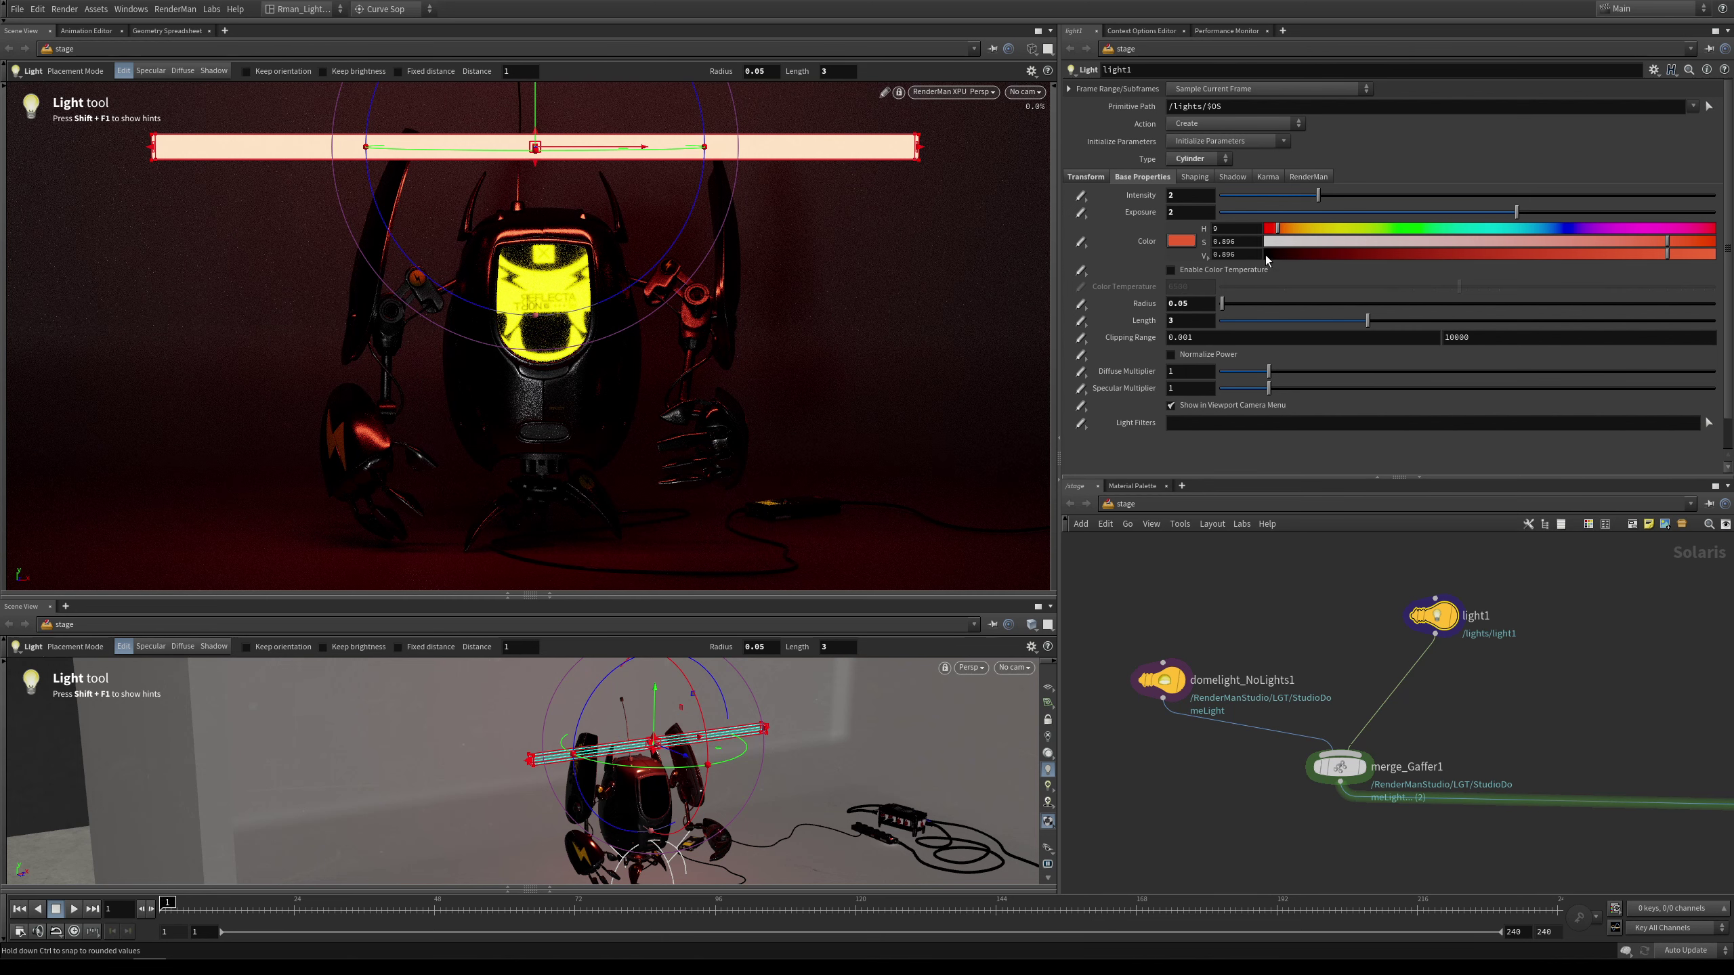
pyautogui.moveTo(1270, 242); pyautogui.dragTo(1233, 241)
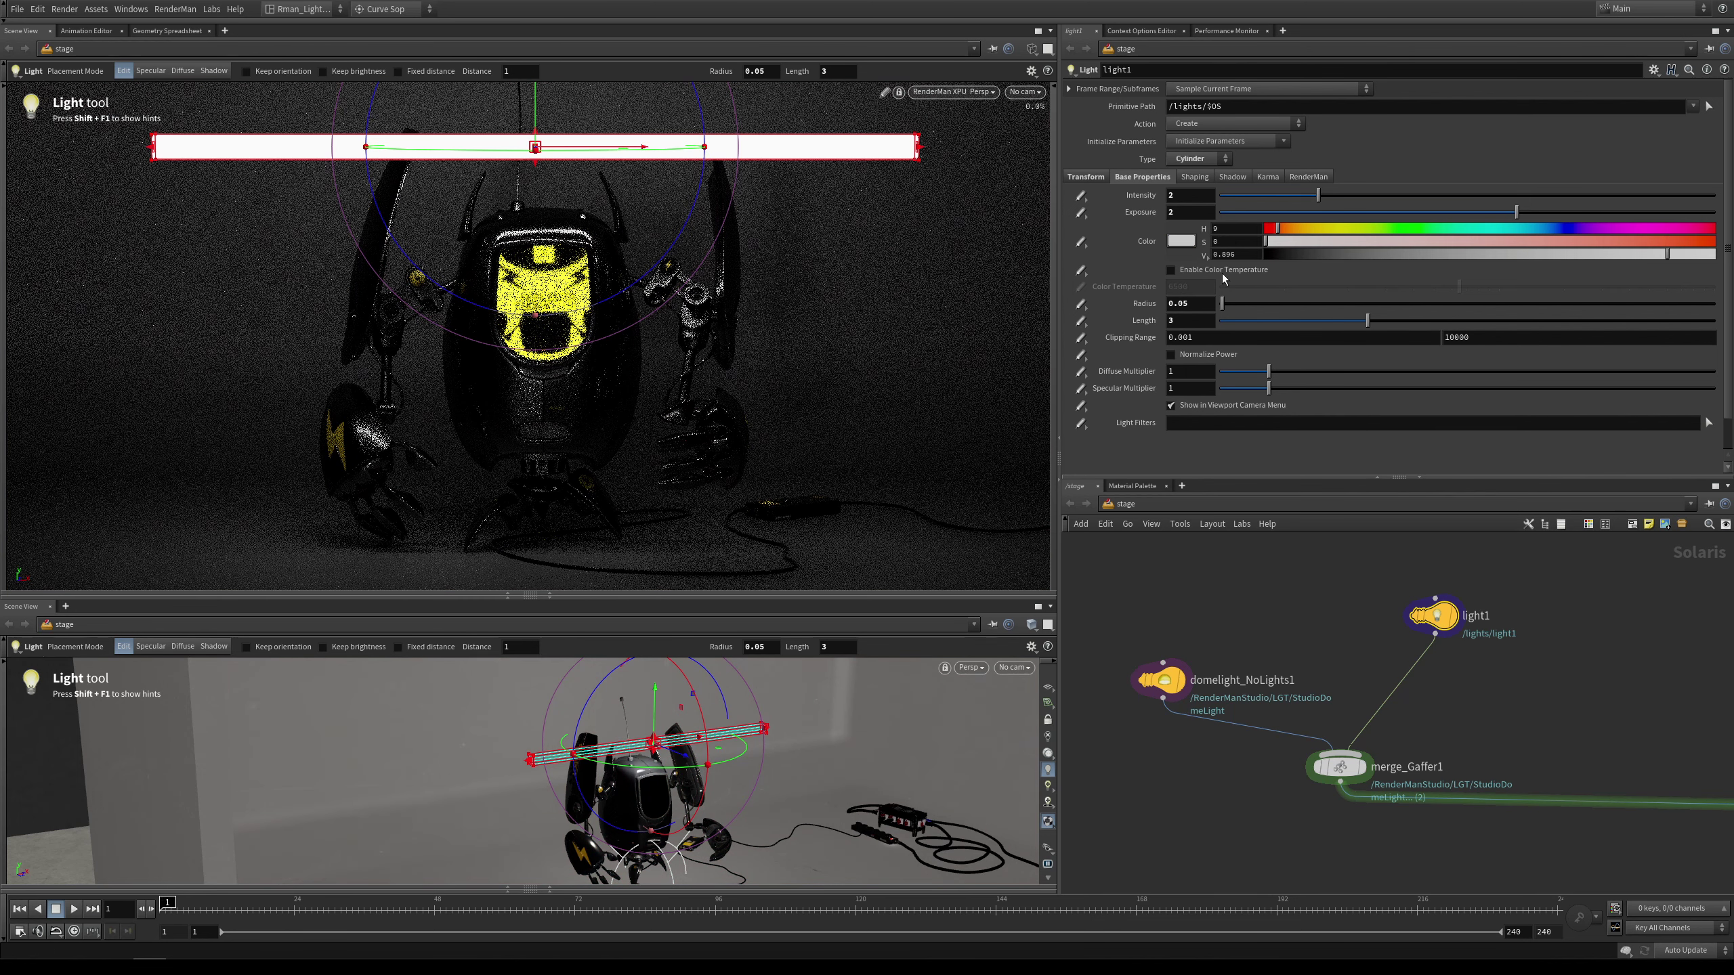
# Enable the light's color temperature at 15637.5, and try Normalize Power before switching it off again
pyautogui.click(1222, 271)
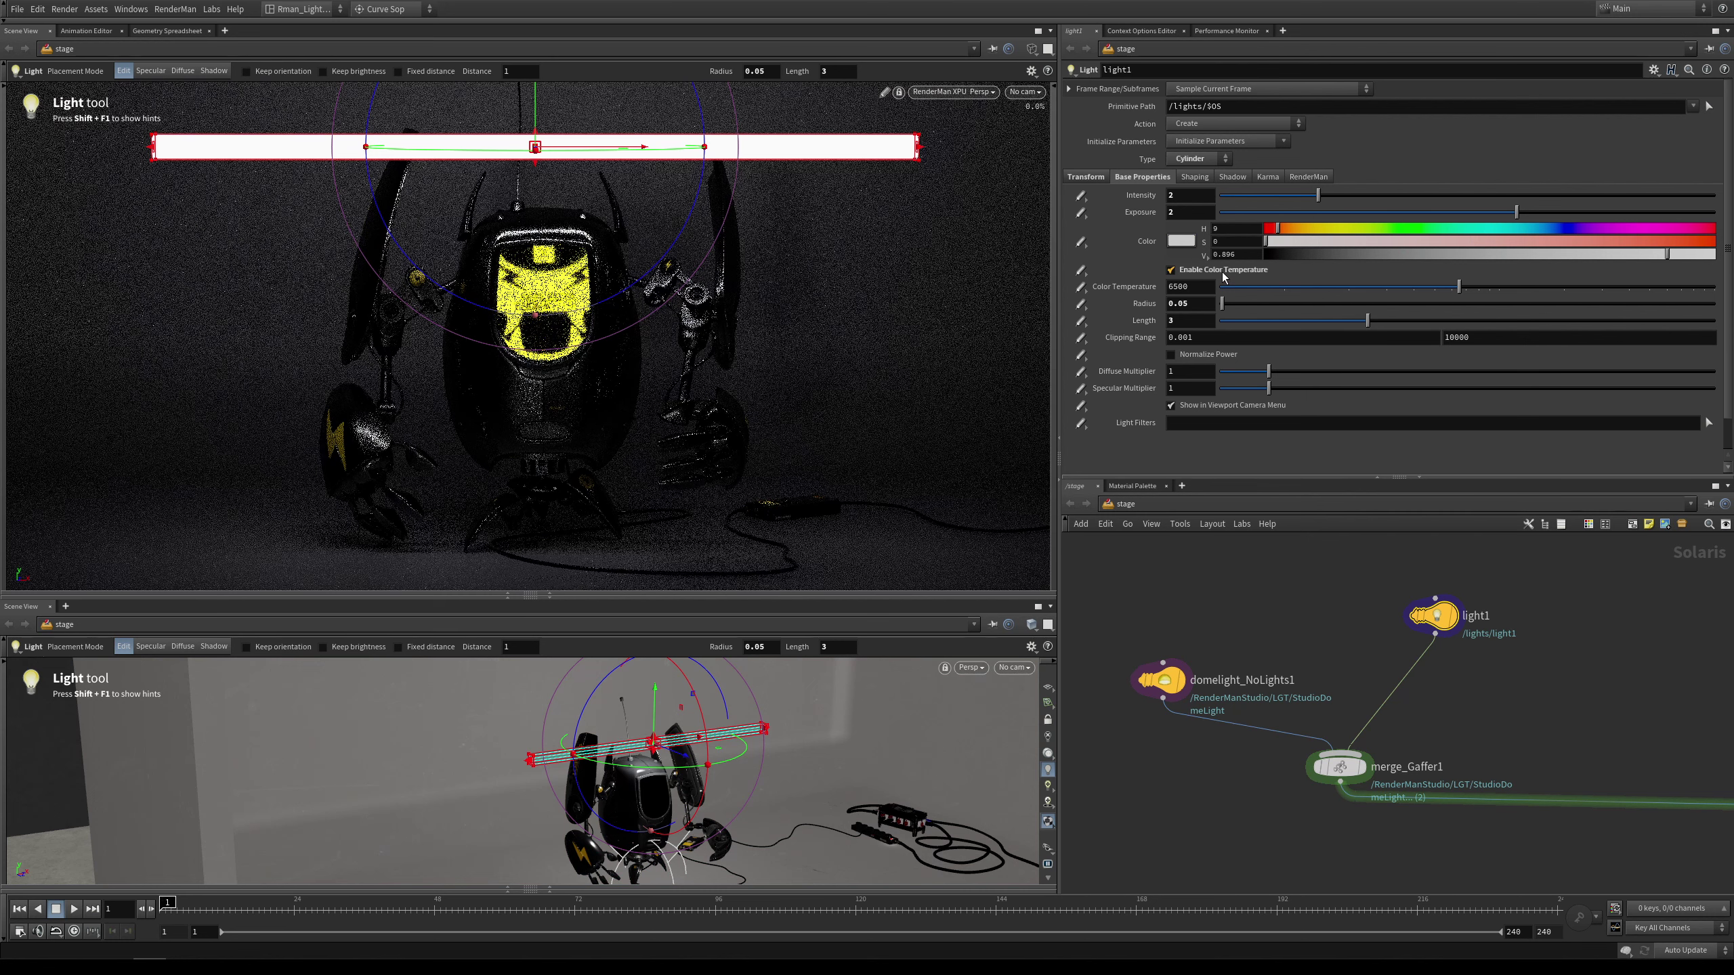
pyautogui.moveTo(1459, 286); pyautogui.dragTo(1541, 295)
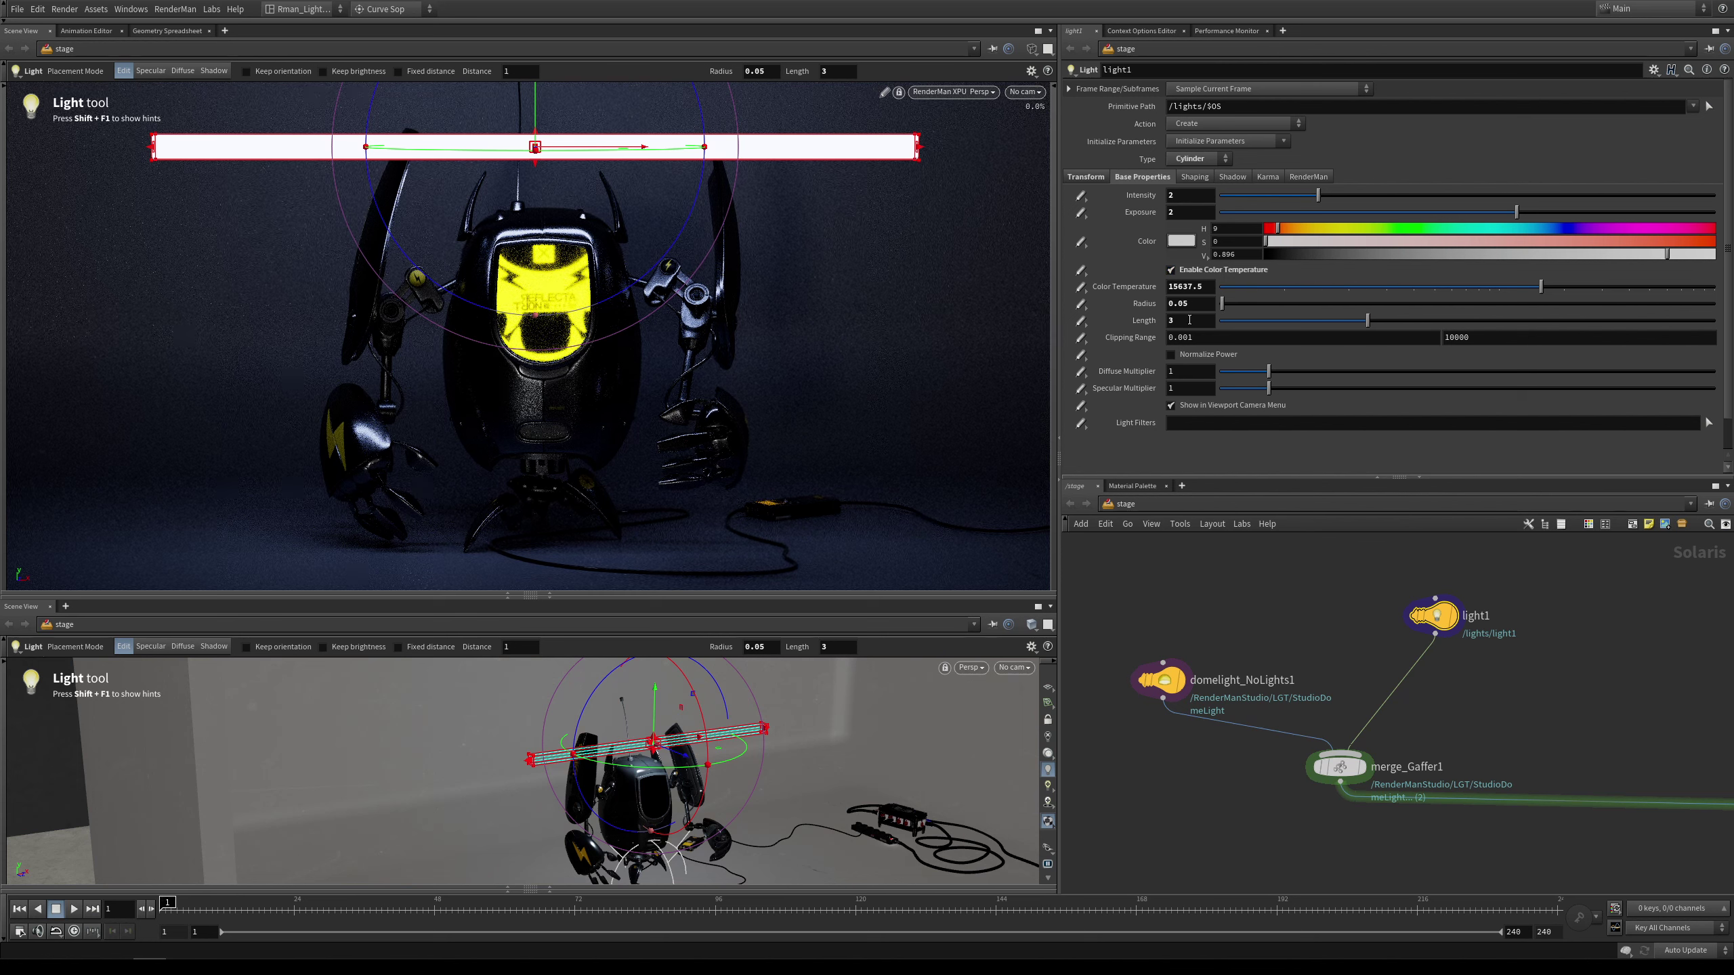
pyautogui.click(1207, 354)
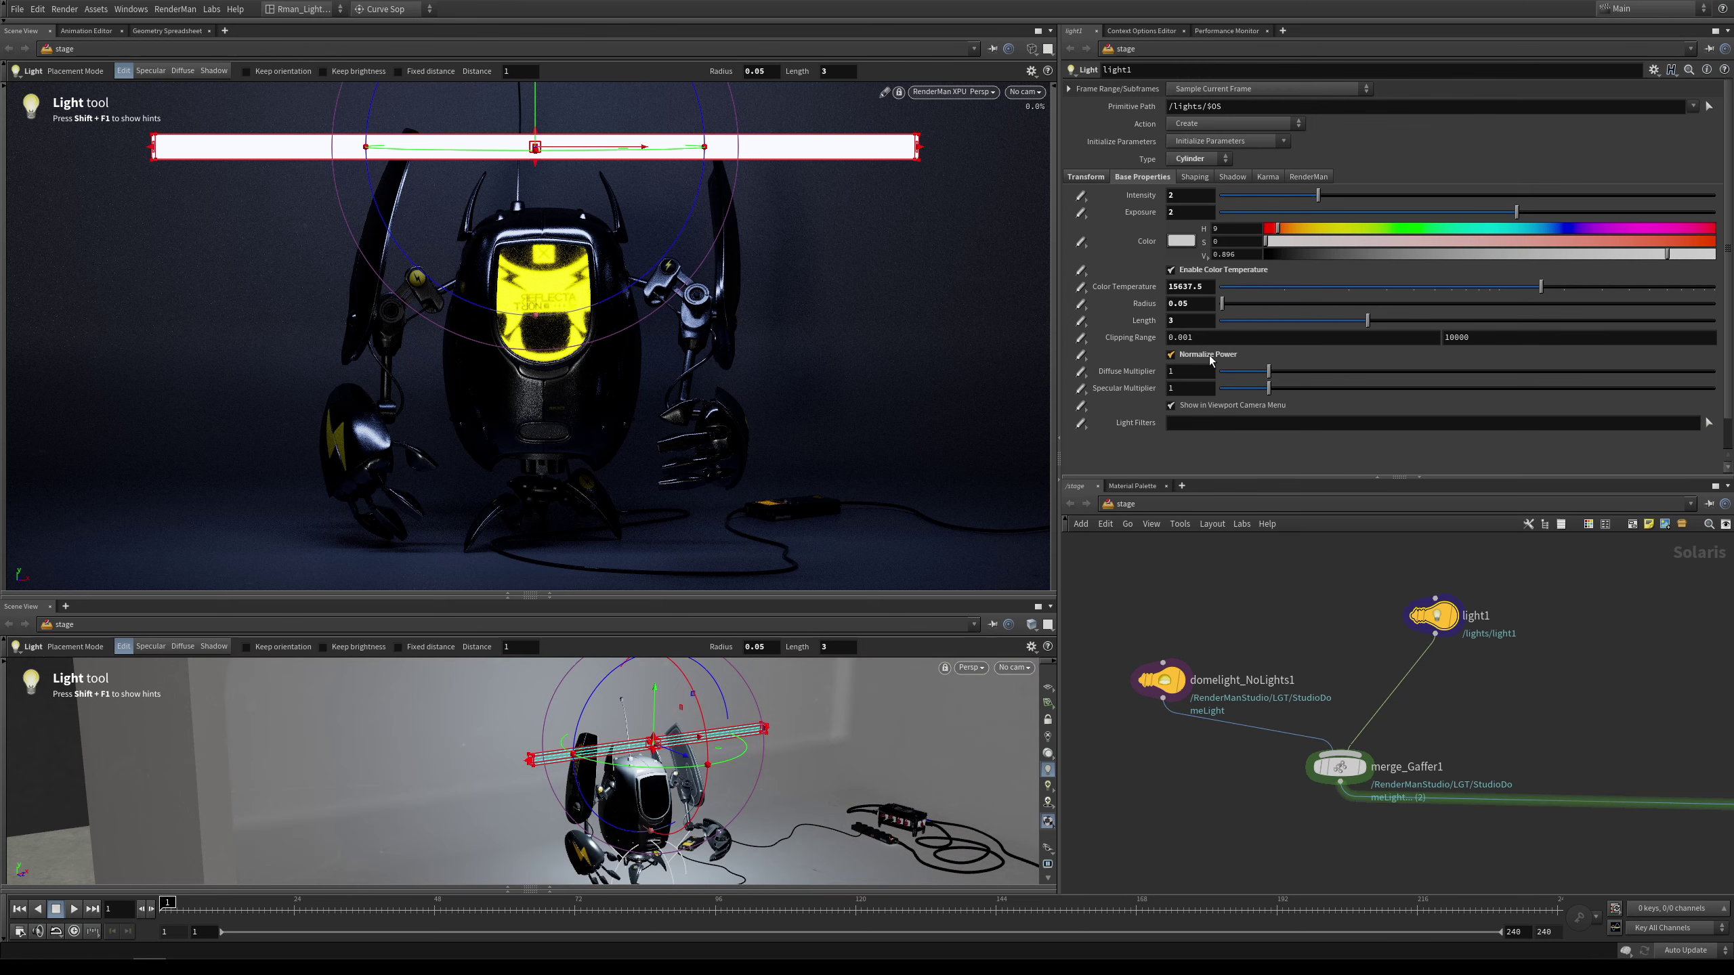
pyautogui.click(1209, 355)
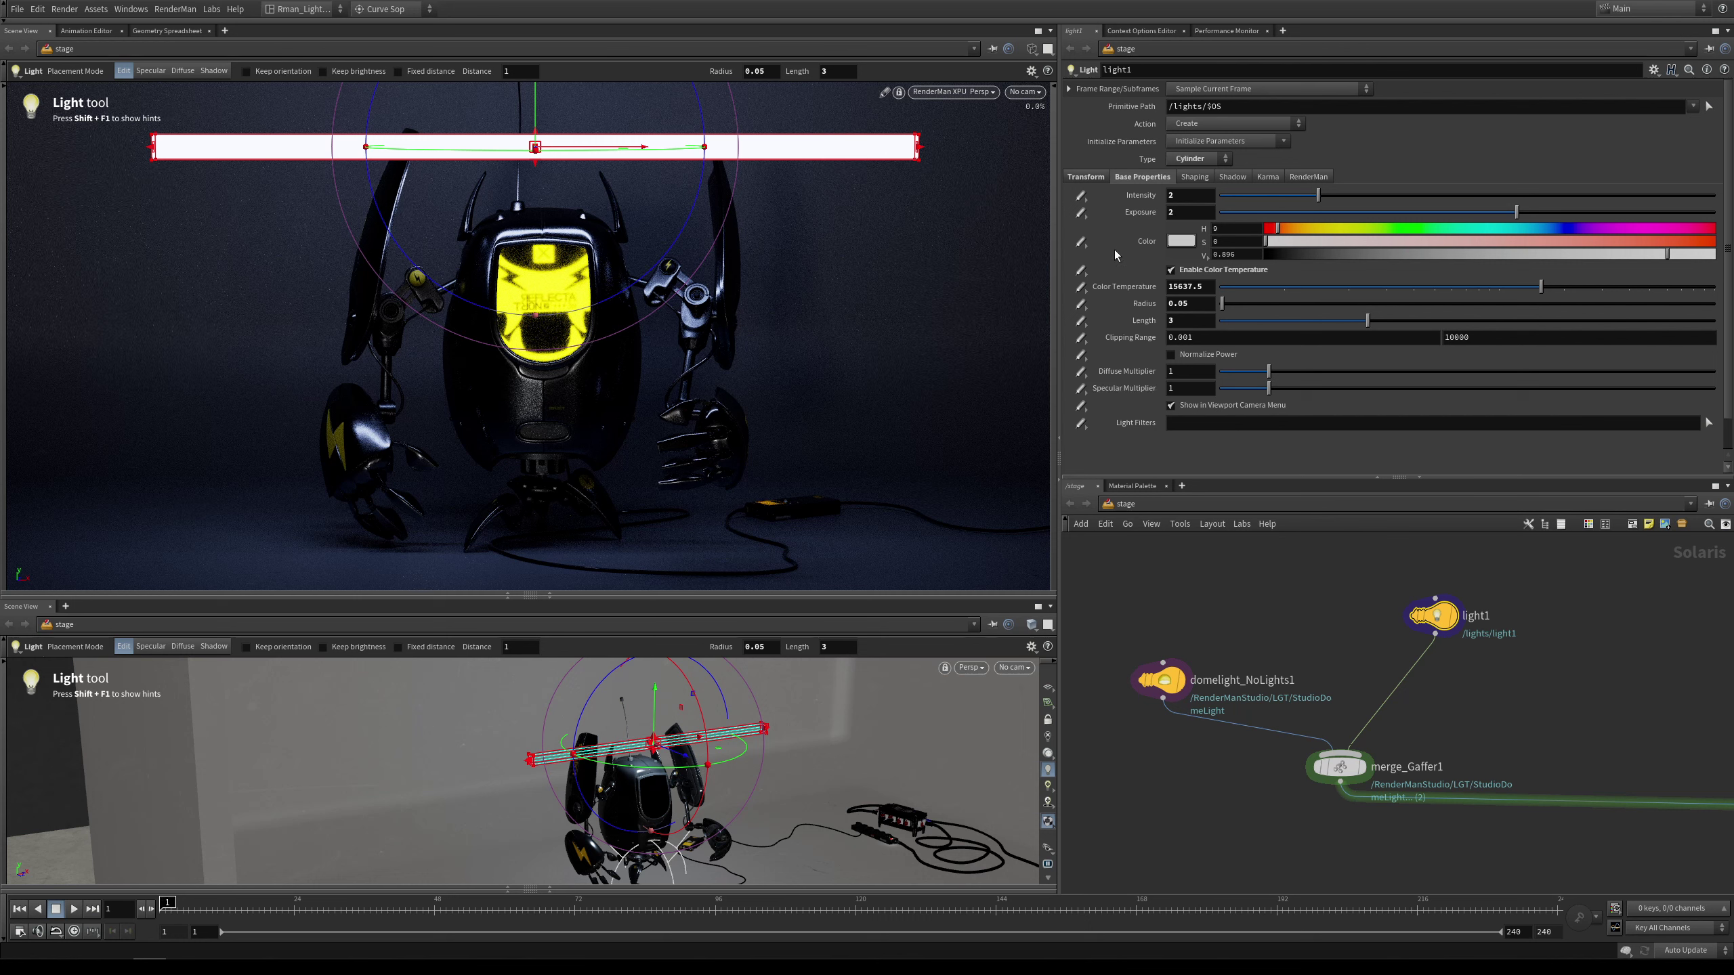
# Set the light's RenderMan Camera Visibility control to Set or Create and turn camera visibility off
pyautogui.click(1296, 176)
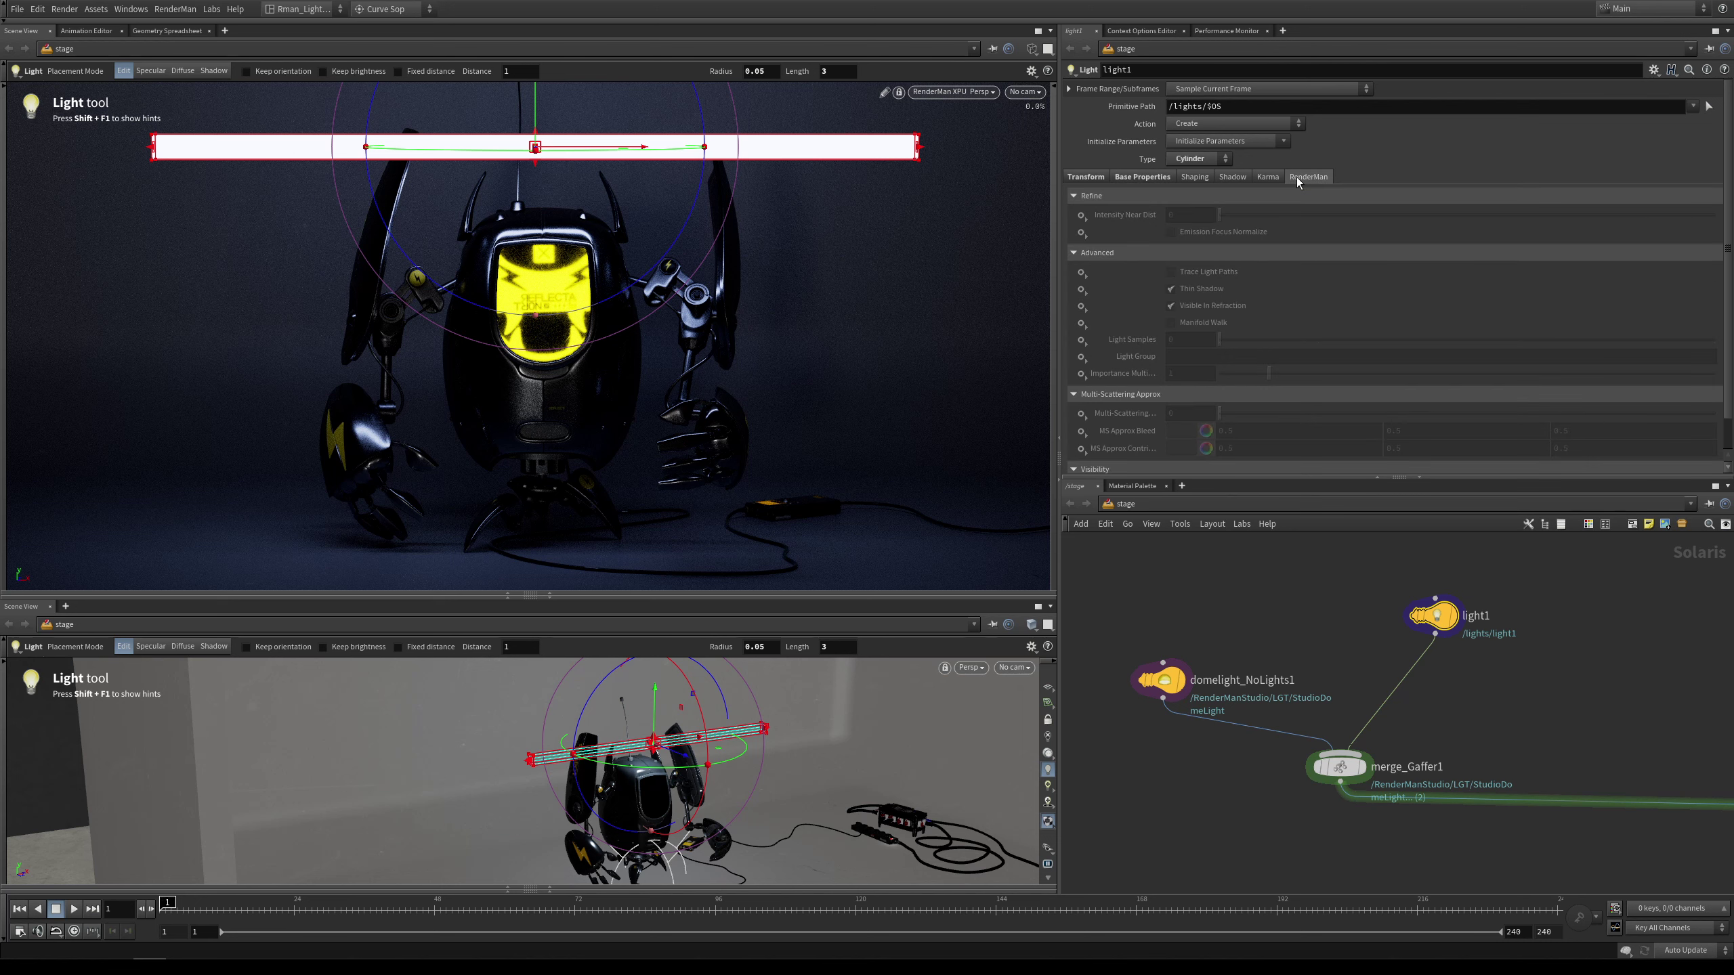
pyautogui.scroll(-1, 1240, 331)
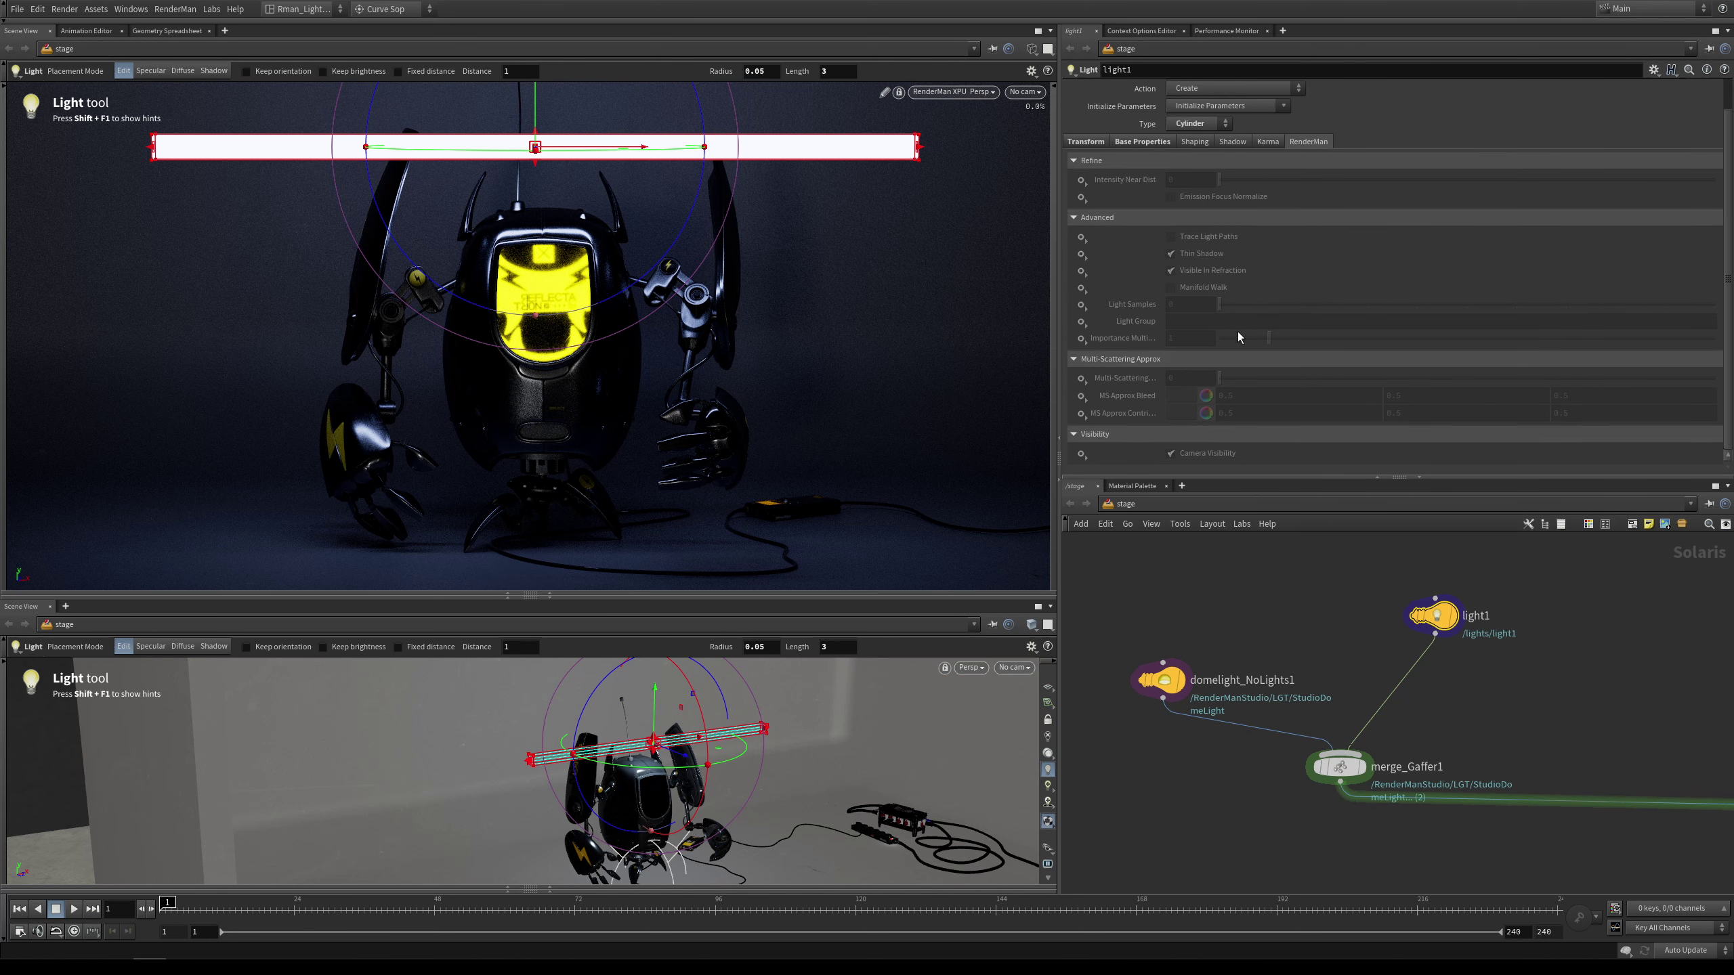
pyautogui.click(1080, 453)
pyautogui.click(1121, 465)
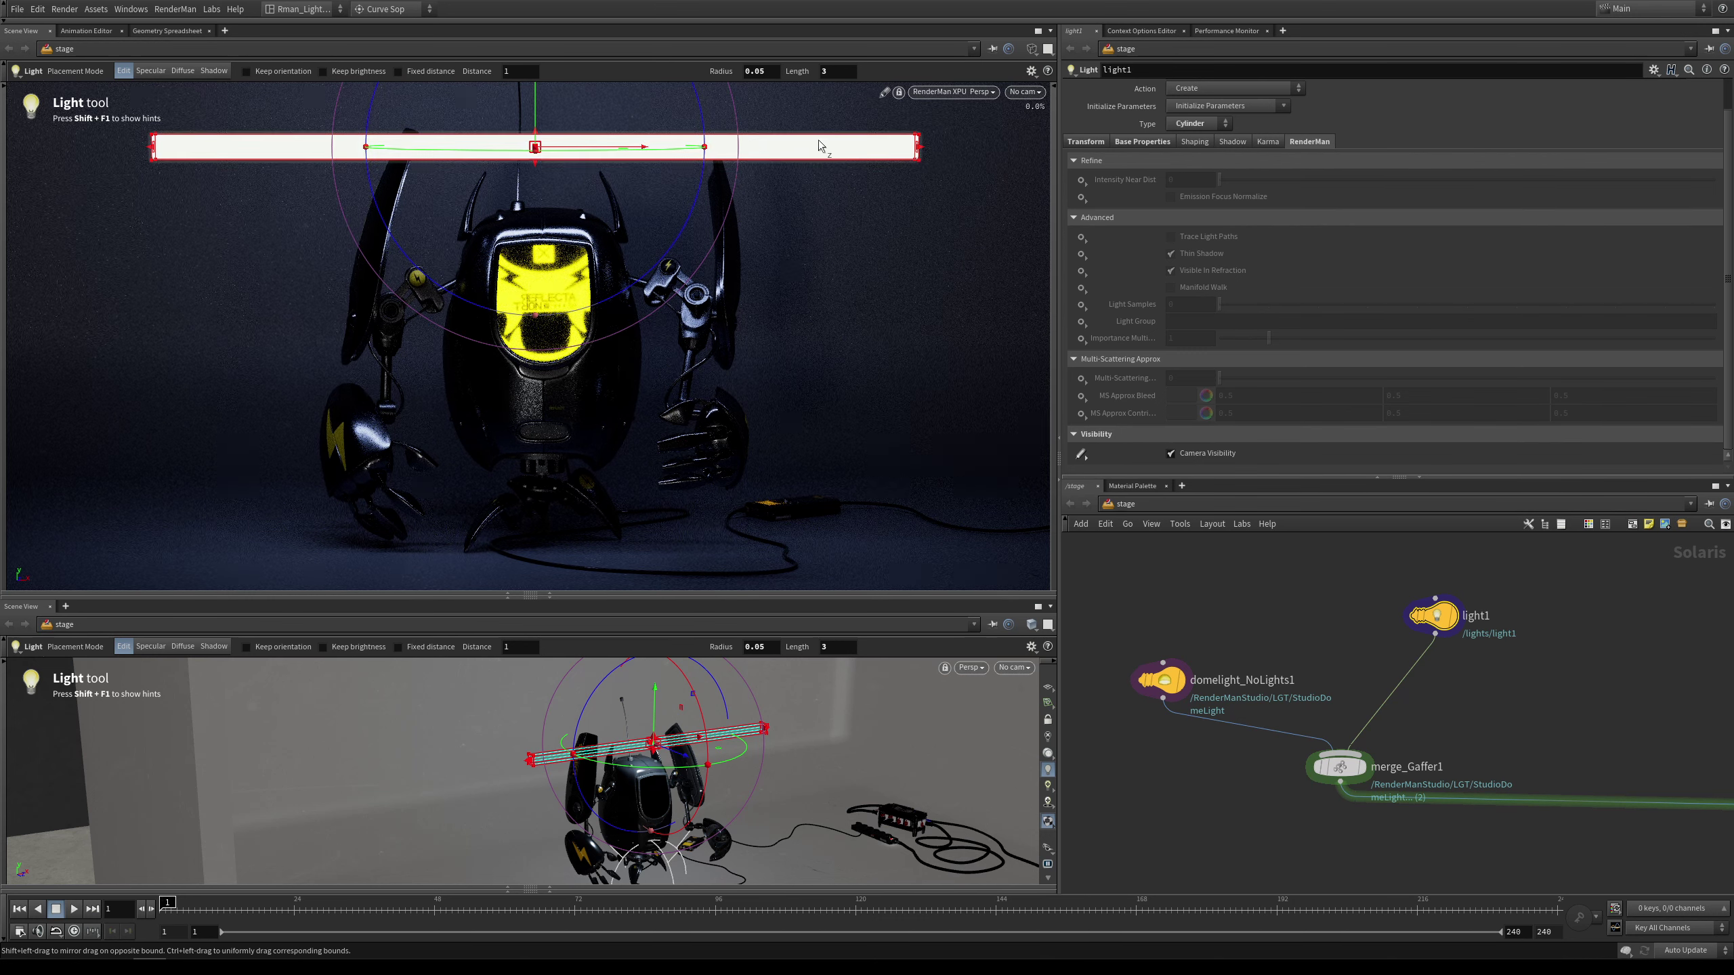
pyautogui.click(1080, 454)
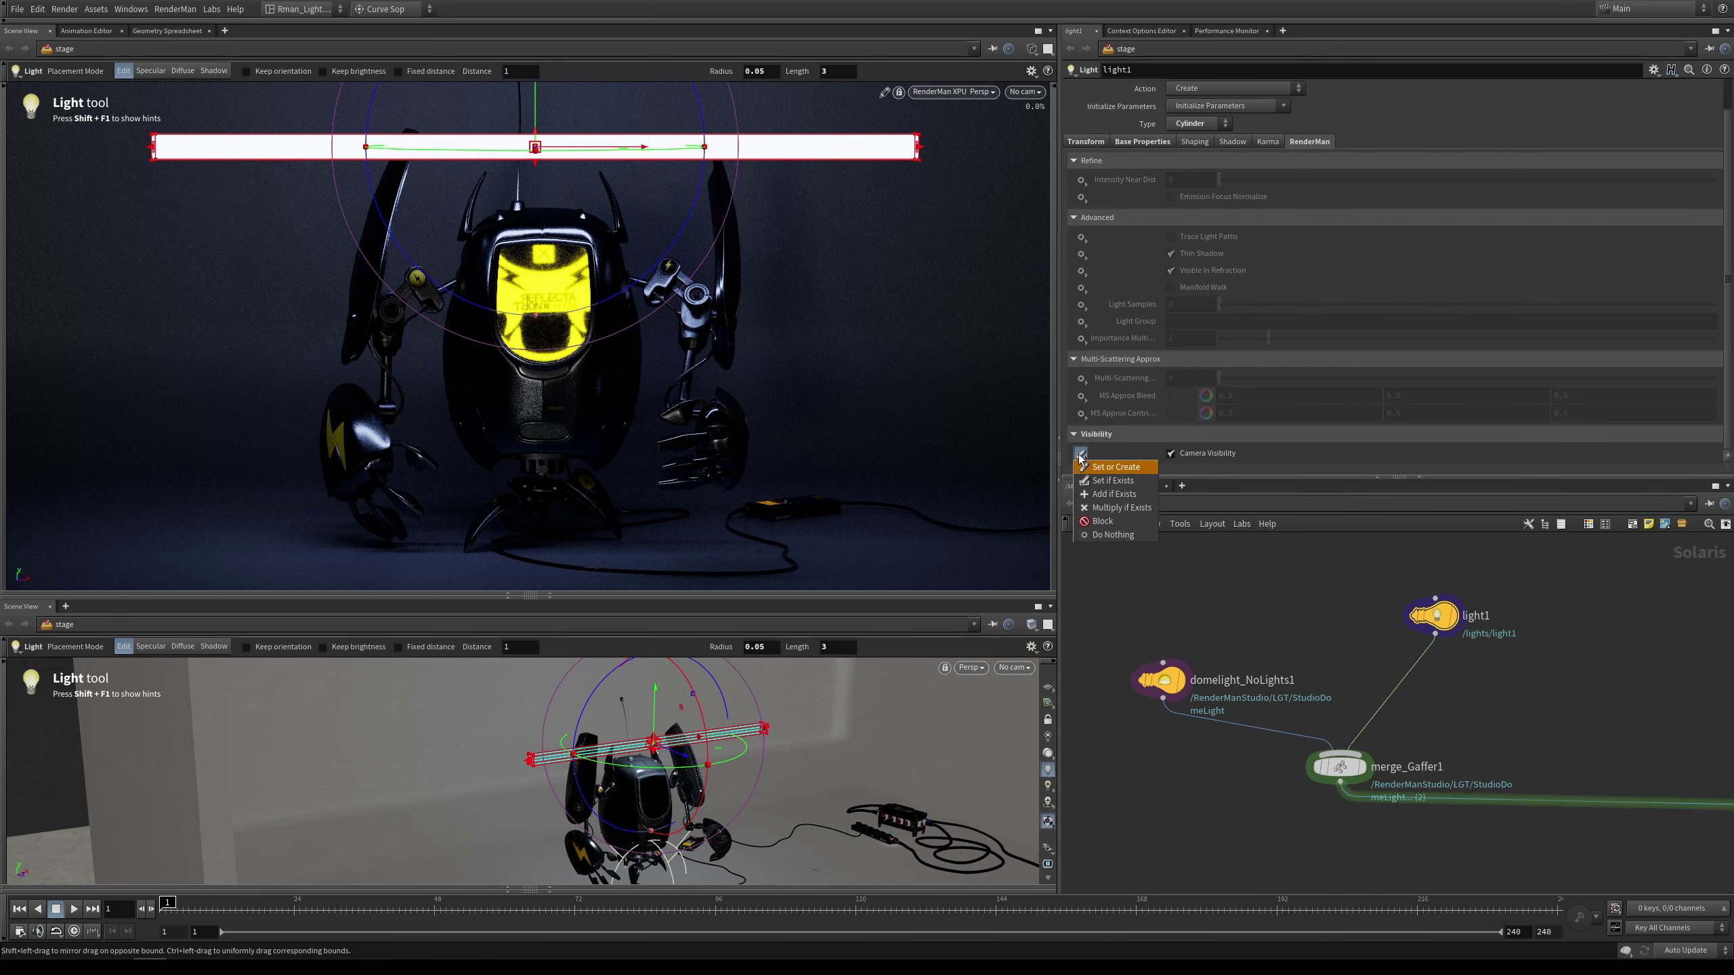
pyautogui.click(1102, 535)
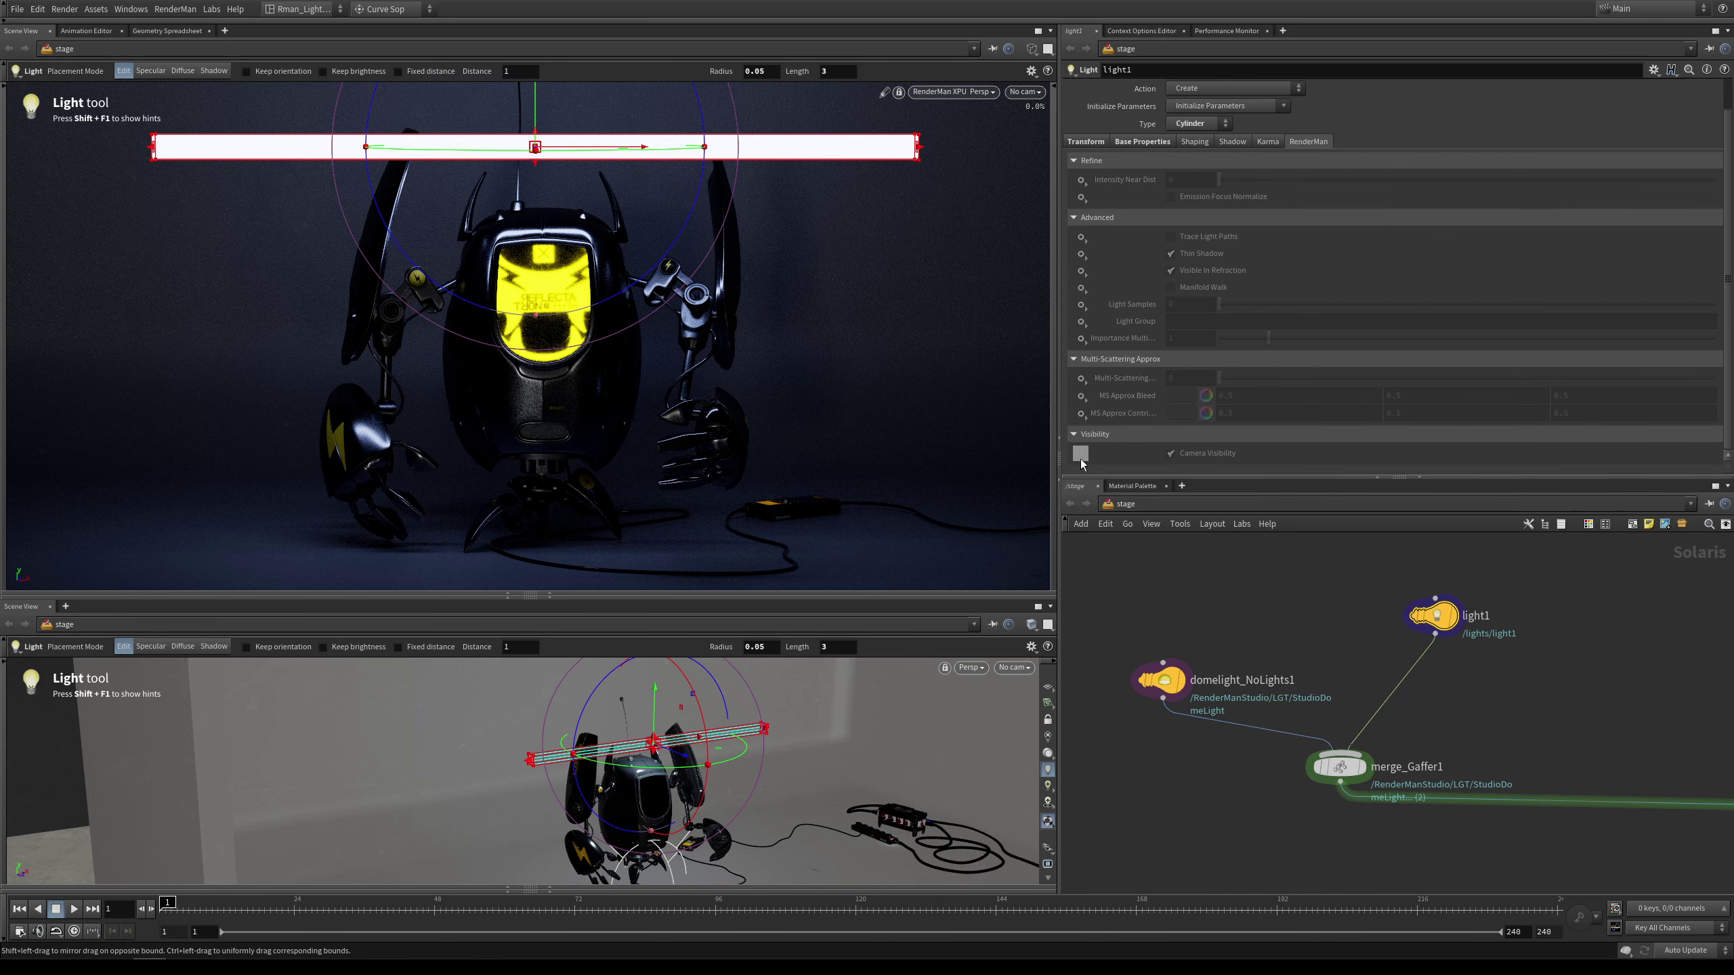
pyautogui.click(1080, 453)
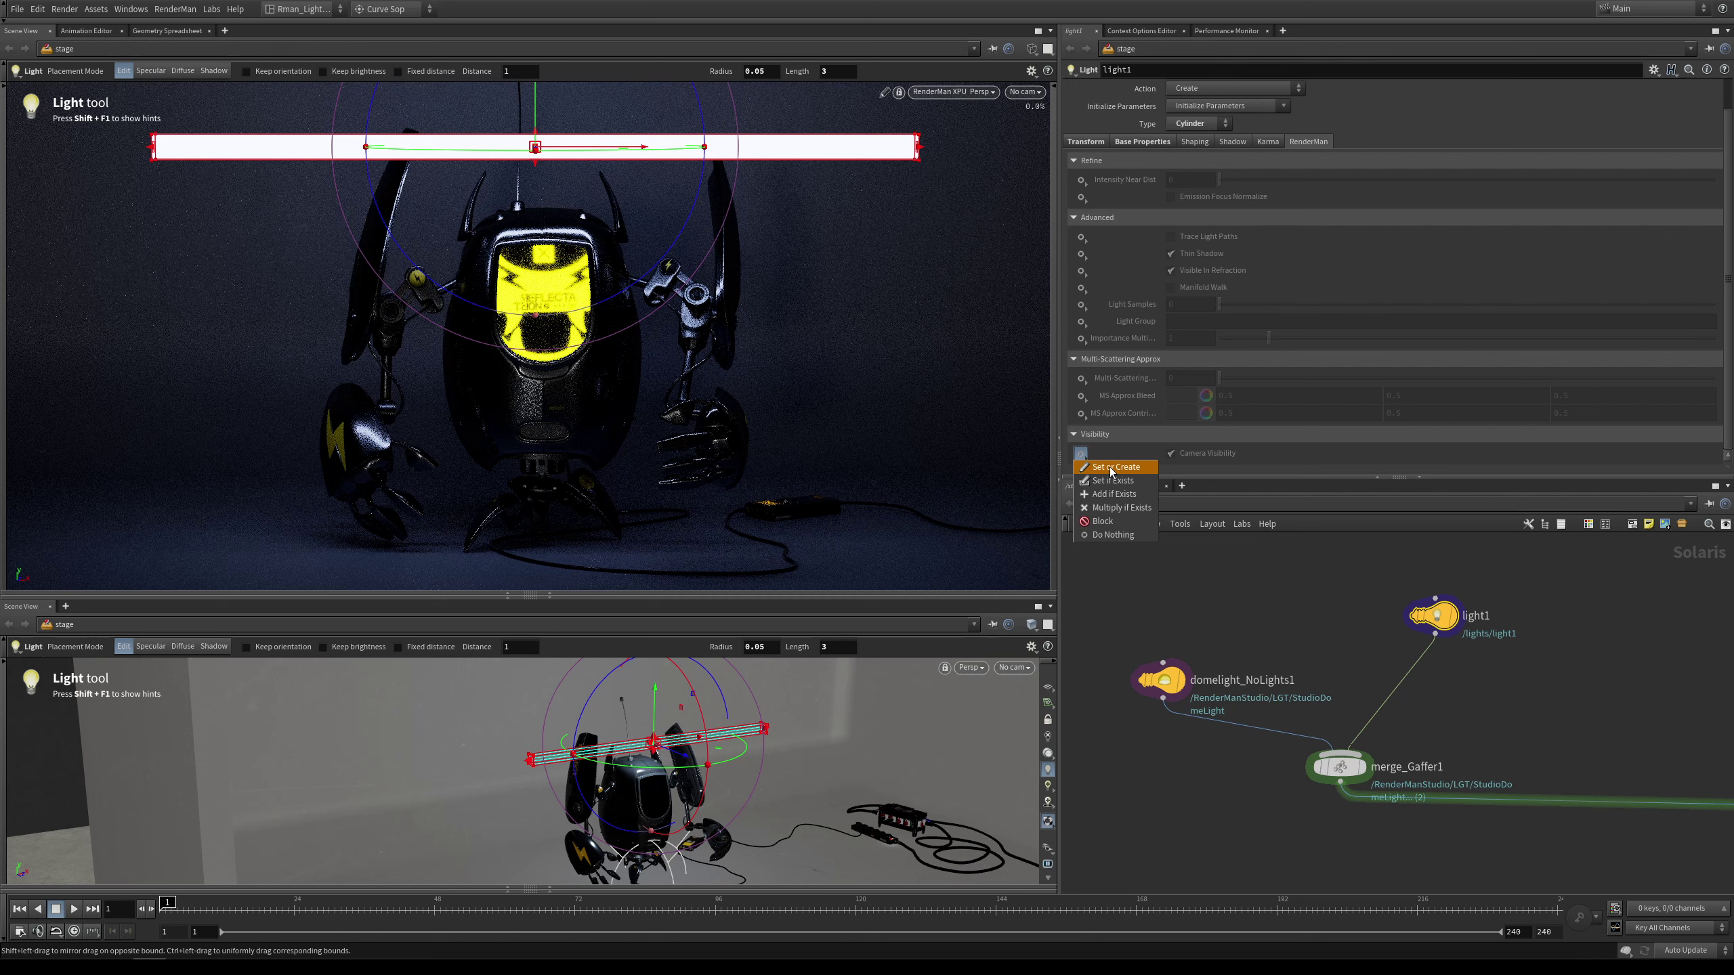
pyautogui.click(1109, 467)
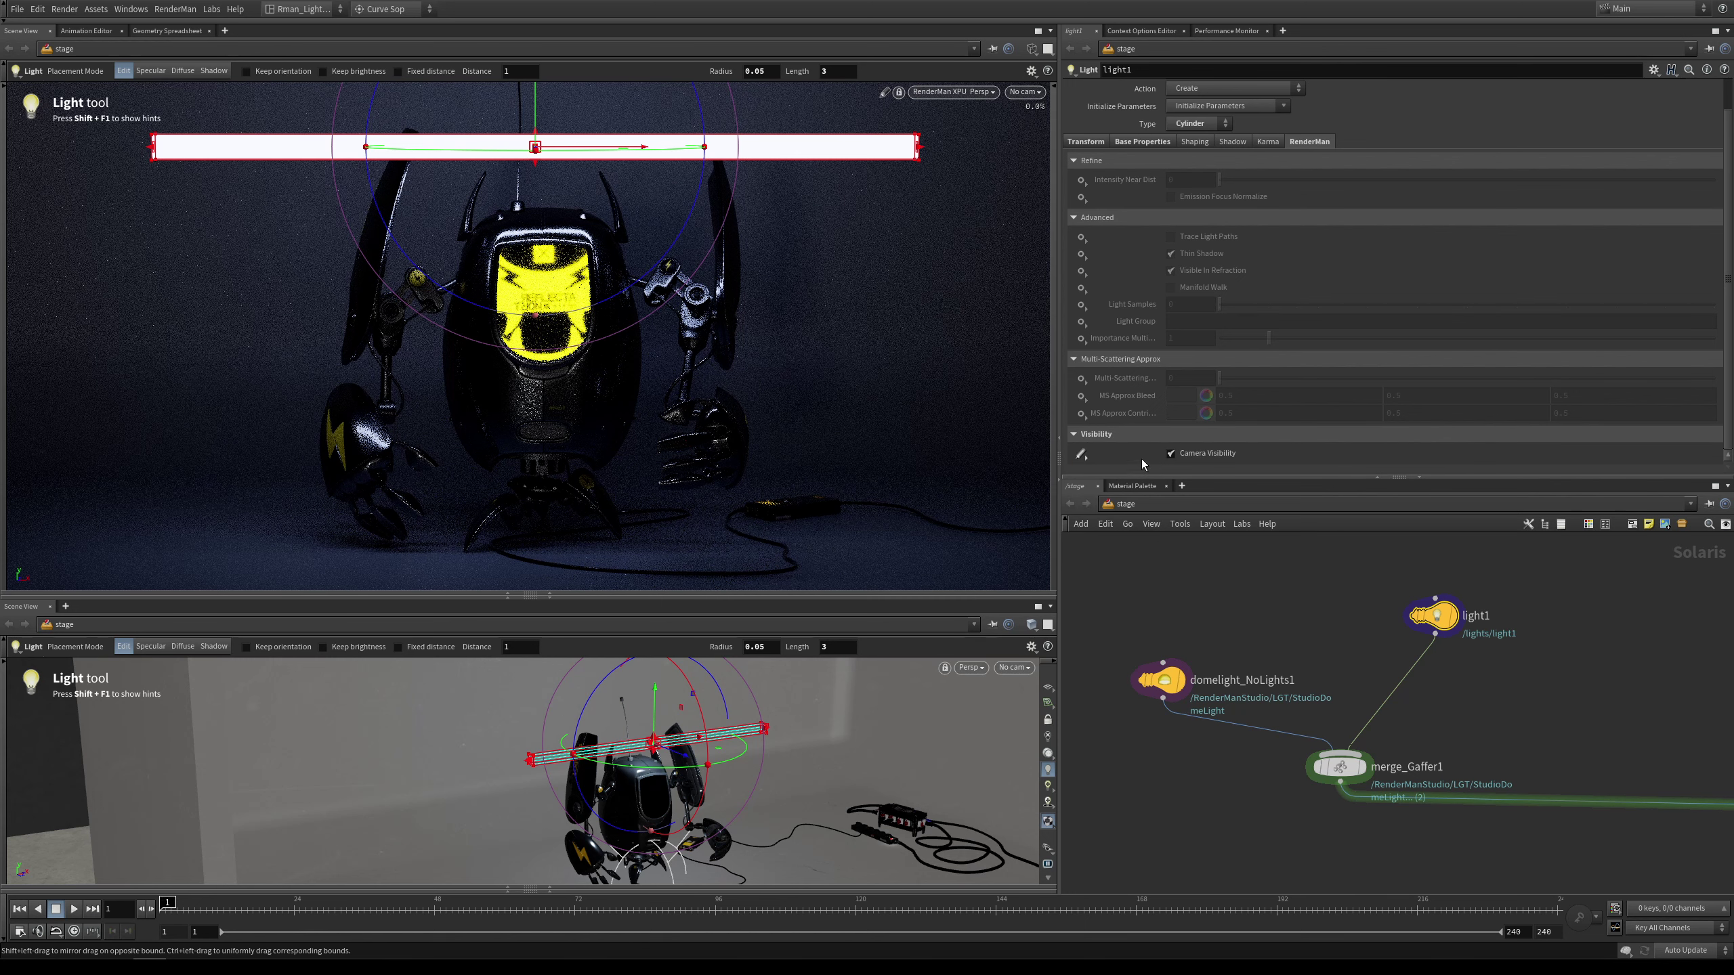
pyautogui.click(1170, 453)
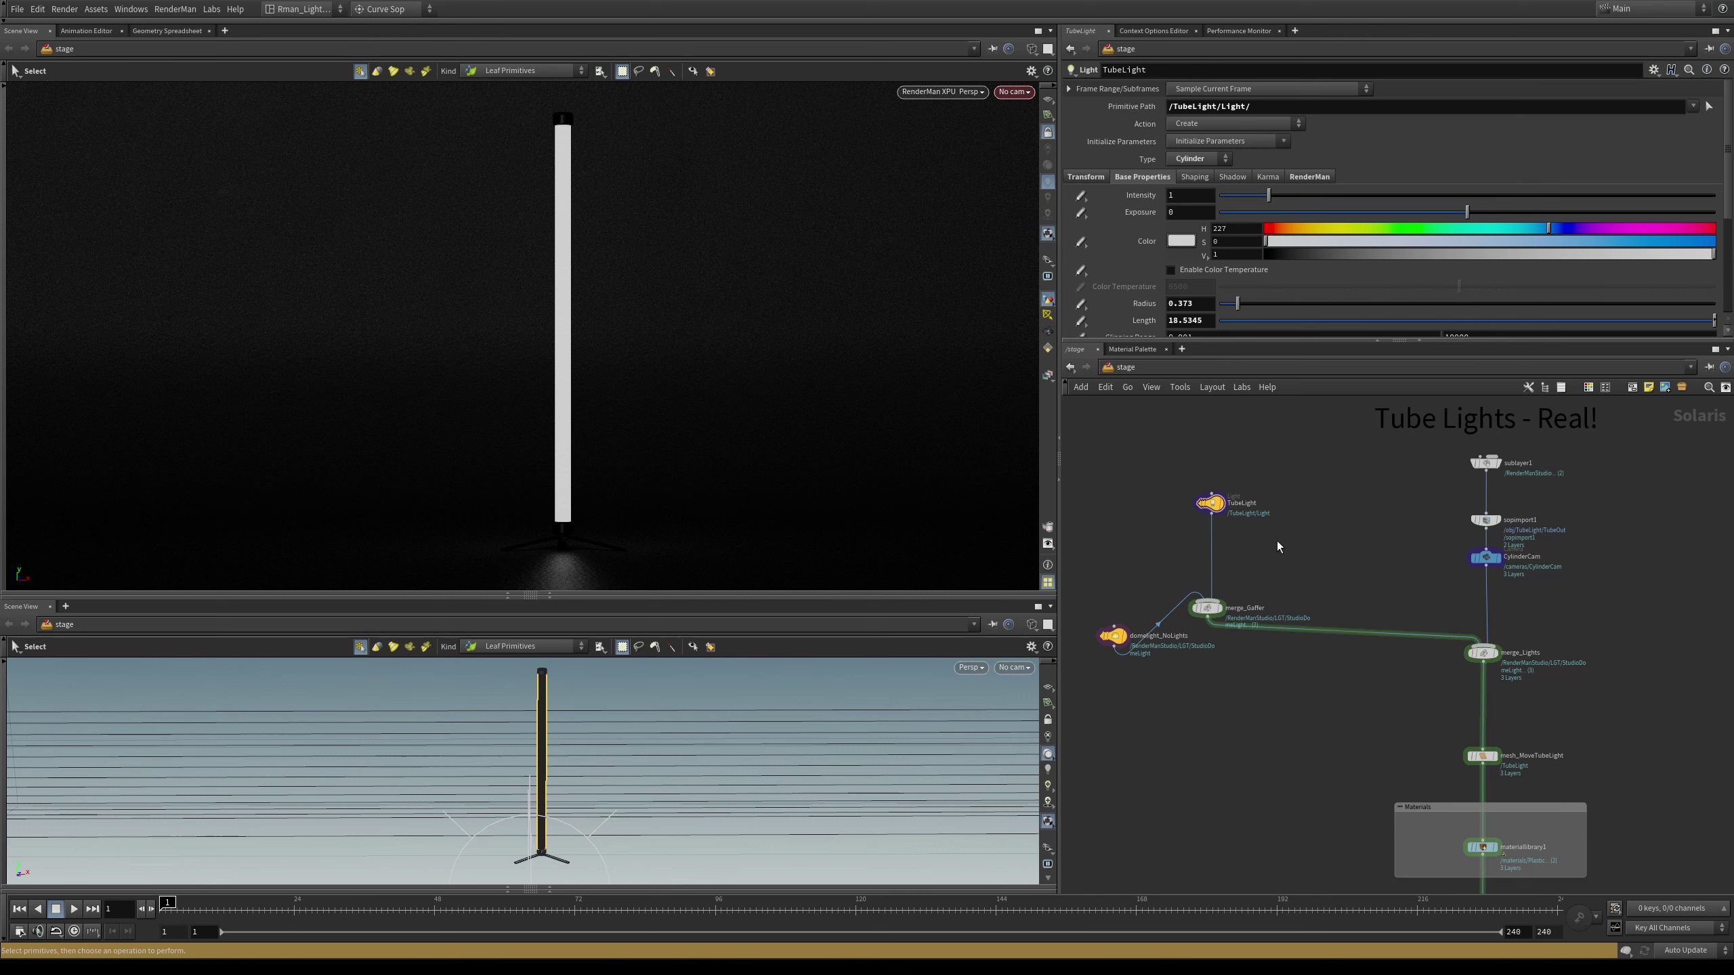
# In the tube light scene, set the TubeLight's intensity to 2 and its exposure to 4
pyautogui.click(1485, 519)
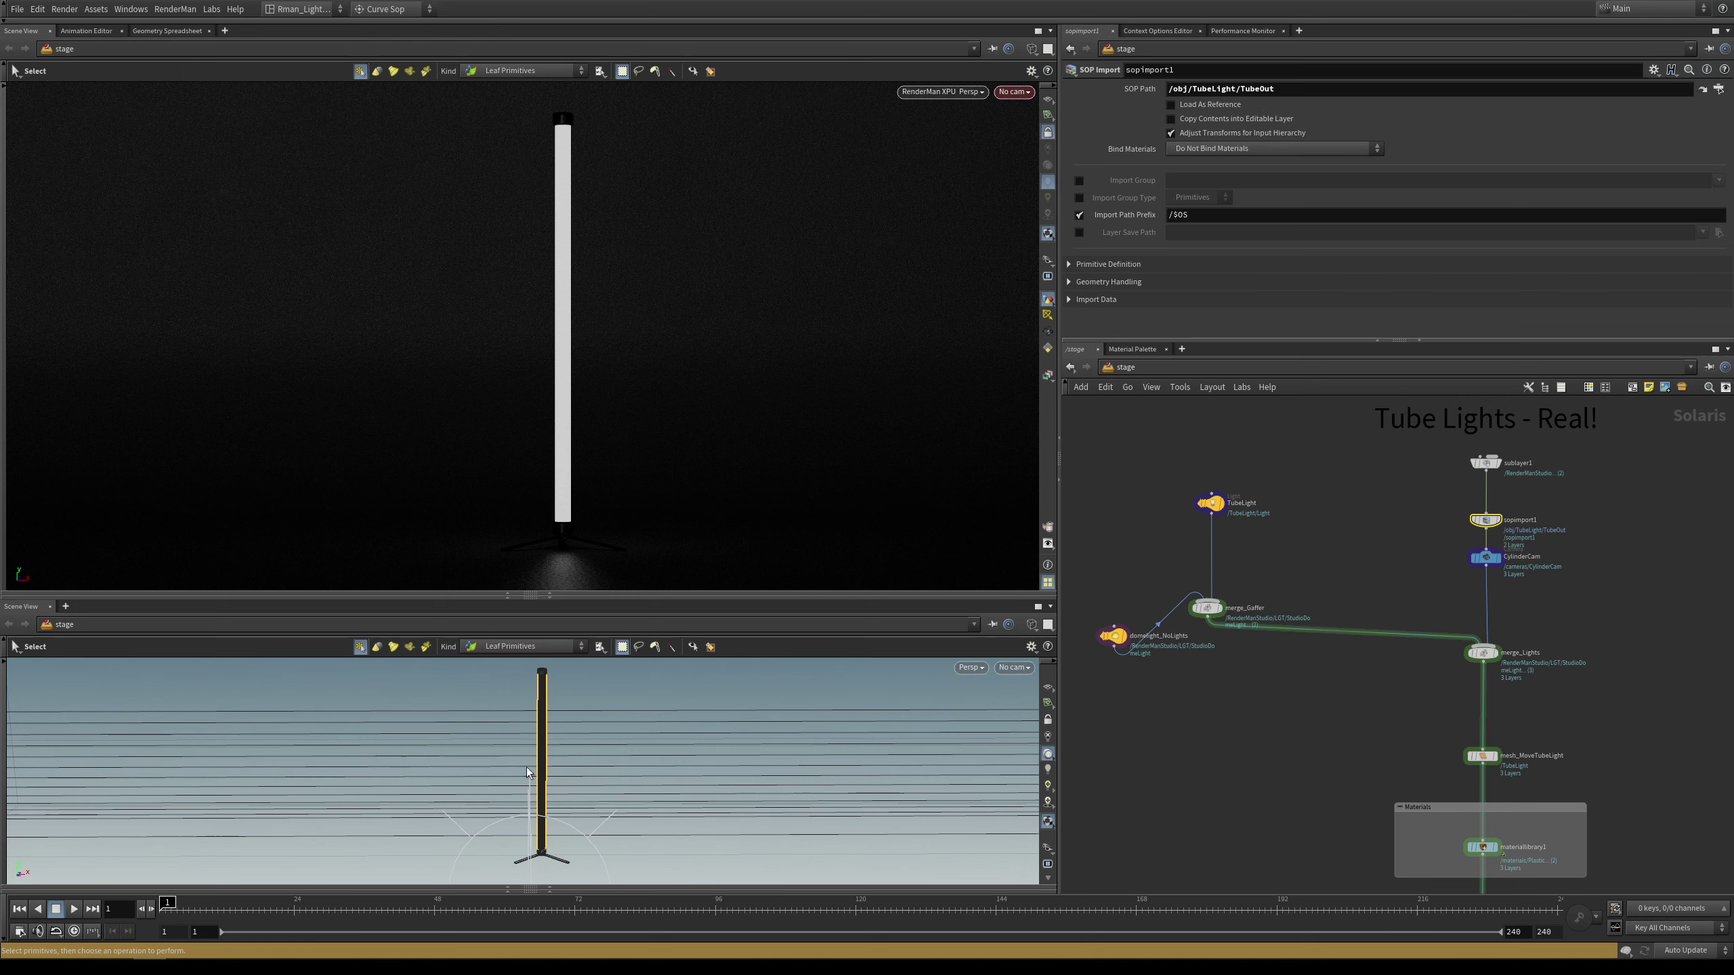
pyautogui.click(1213, 507)
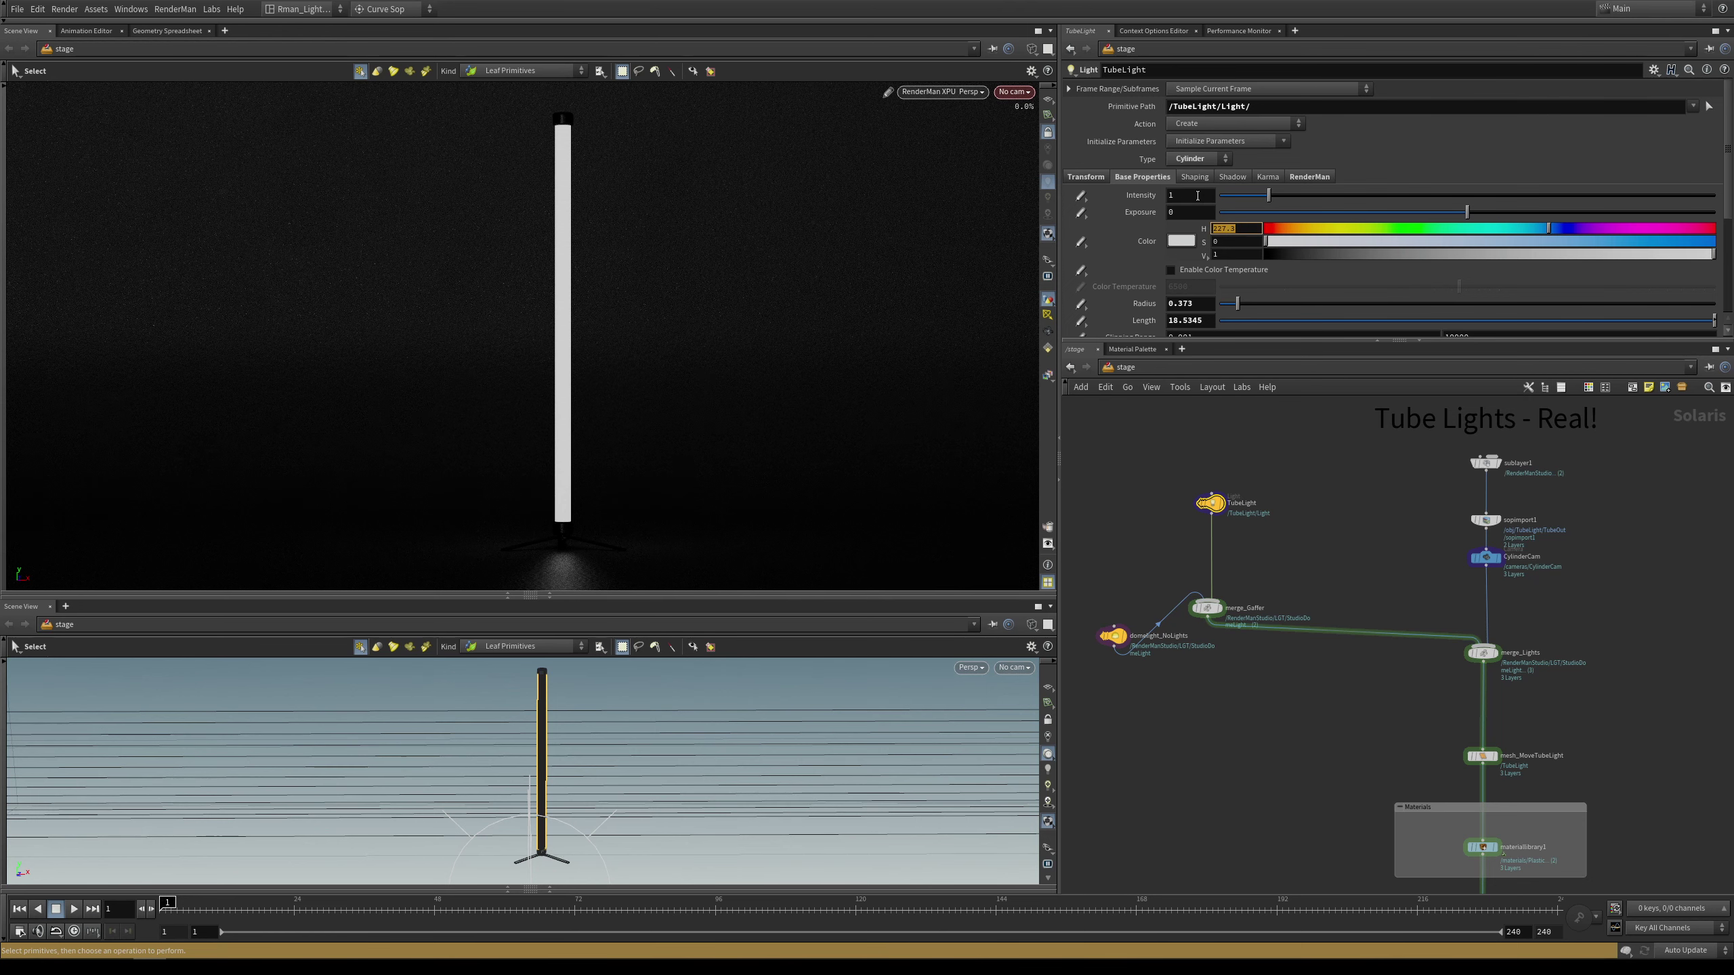
pyautogui.click(1197, 196)
pyautogui.write('2')
pyautogui.press('Tab')
pyautogui.write('2')
pyautogui.press('Tab')
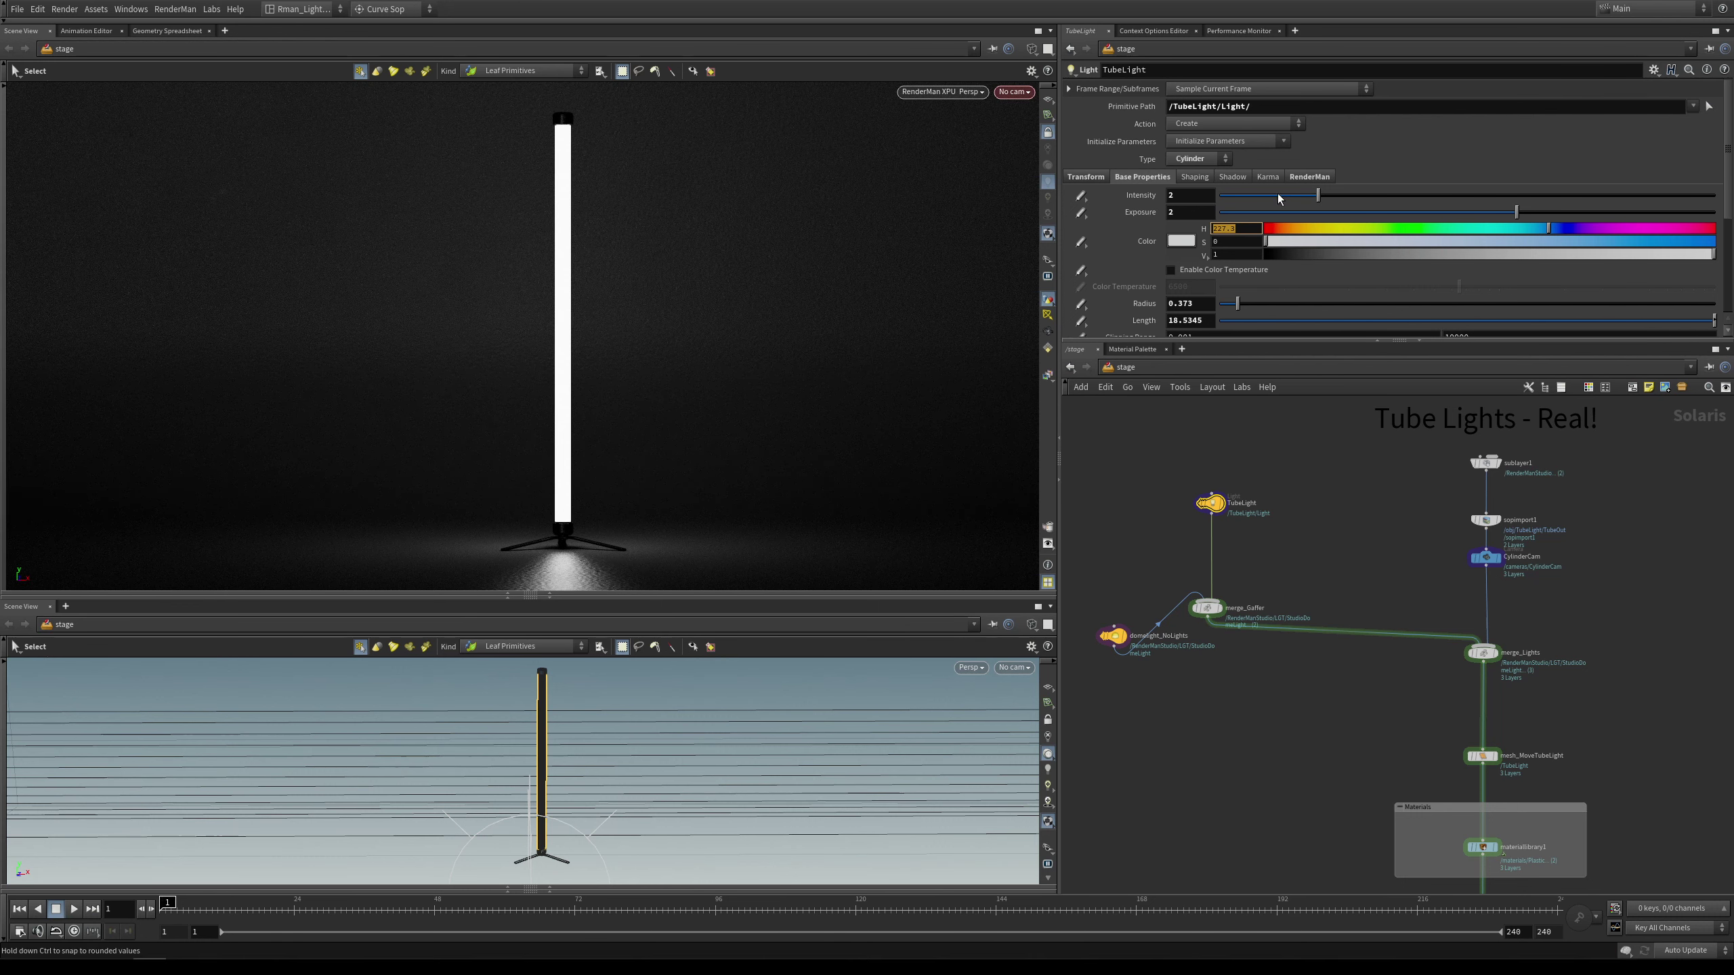
pyautogui.click(1198, 212)
pyautogui.write('4')
pyautogui.press('Return')
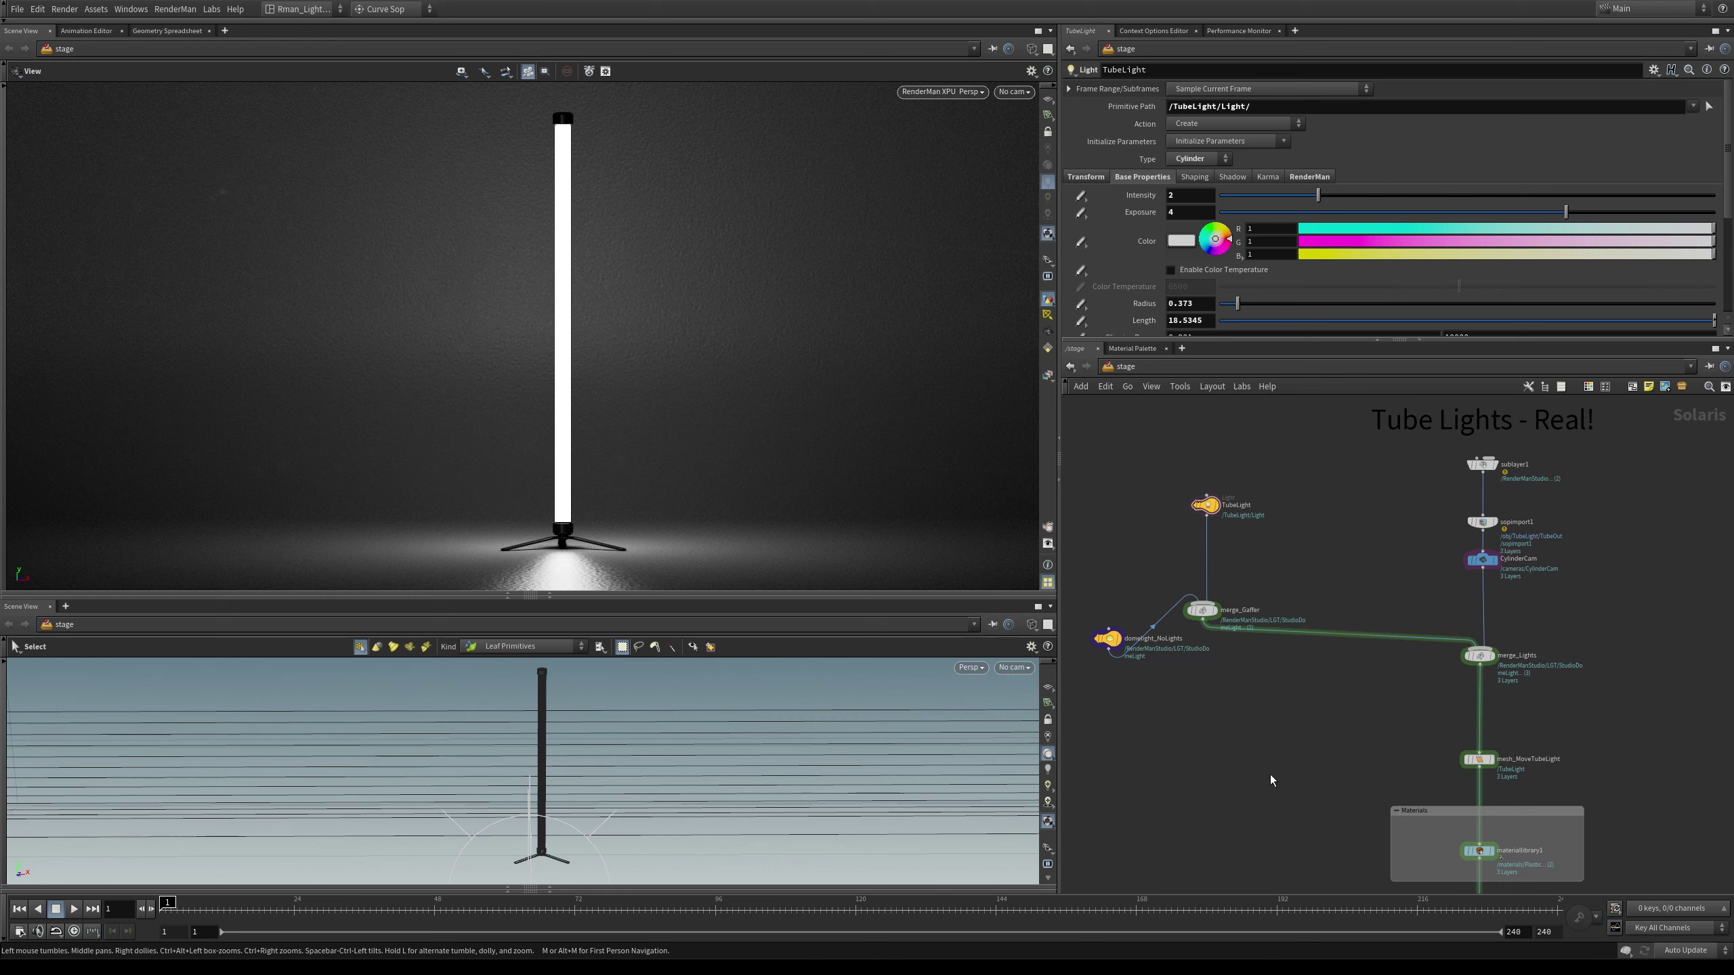
# Open the TubeLight material inside materiallibrary1 and set Glass_MAT's glass Refraction Gain to 1
pyautogui.moveTo(1477, 854)
pyautogui.doubleClick(1481, 851)
pyautogui.moveTo(1392, 661)
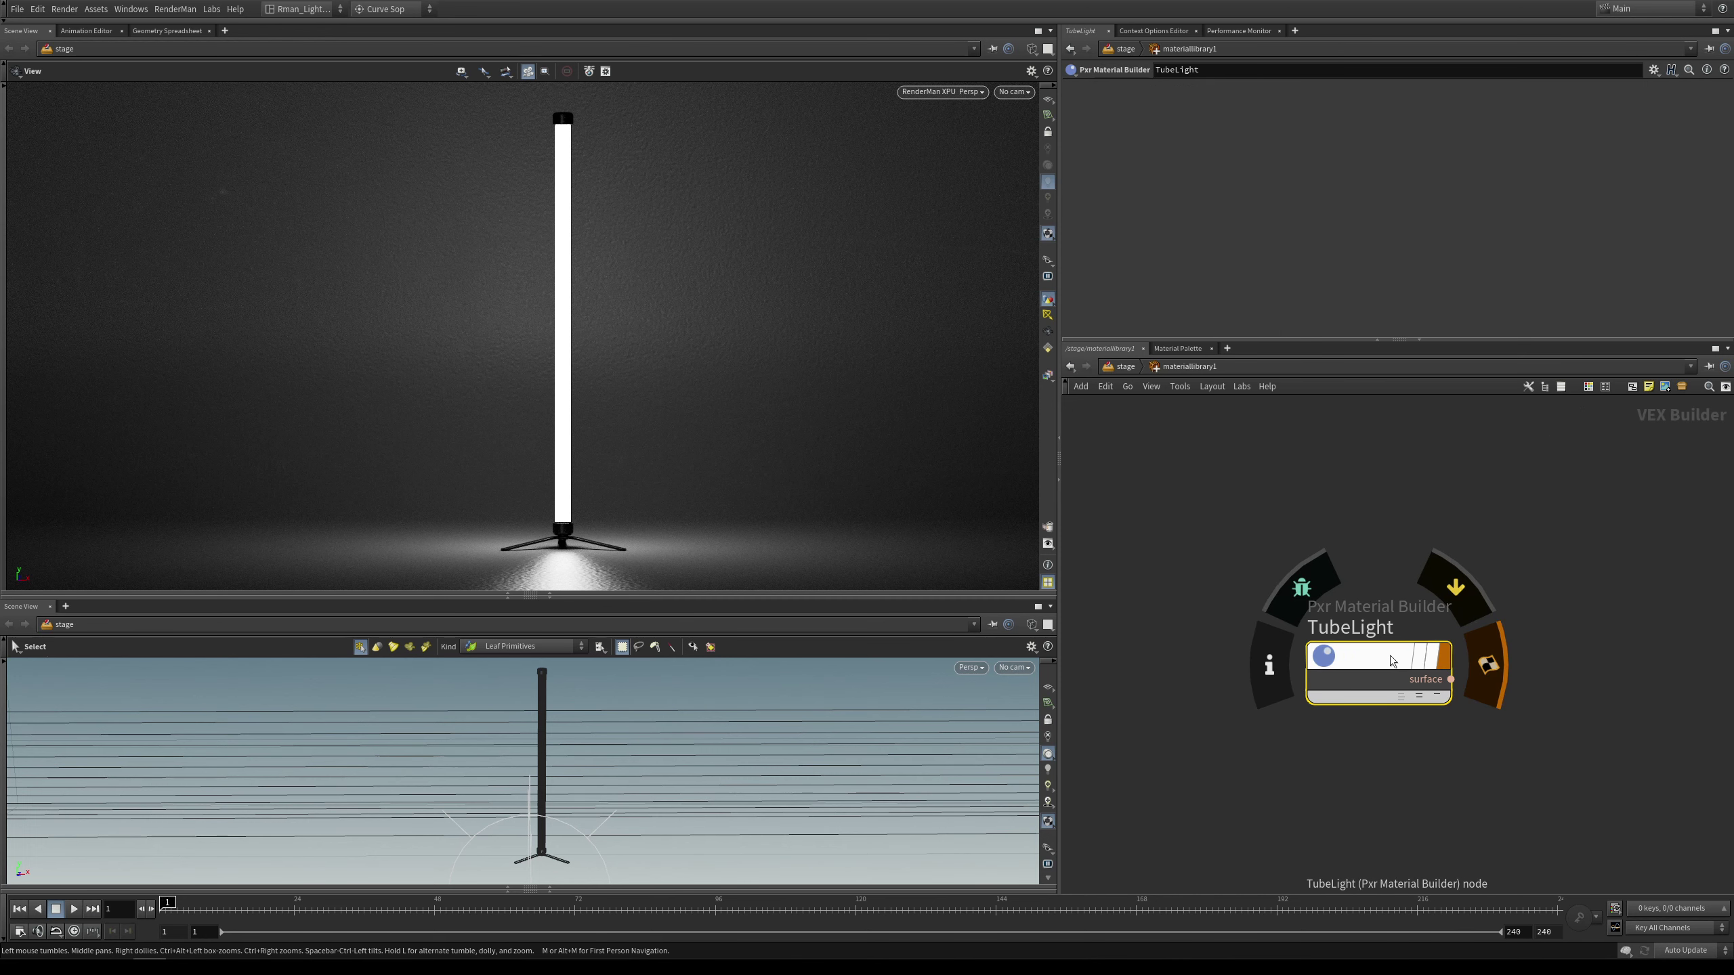
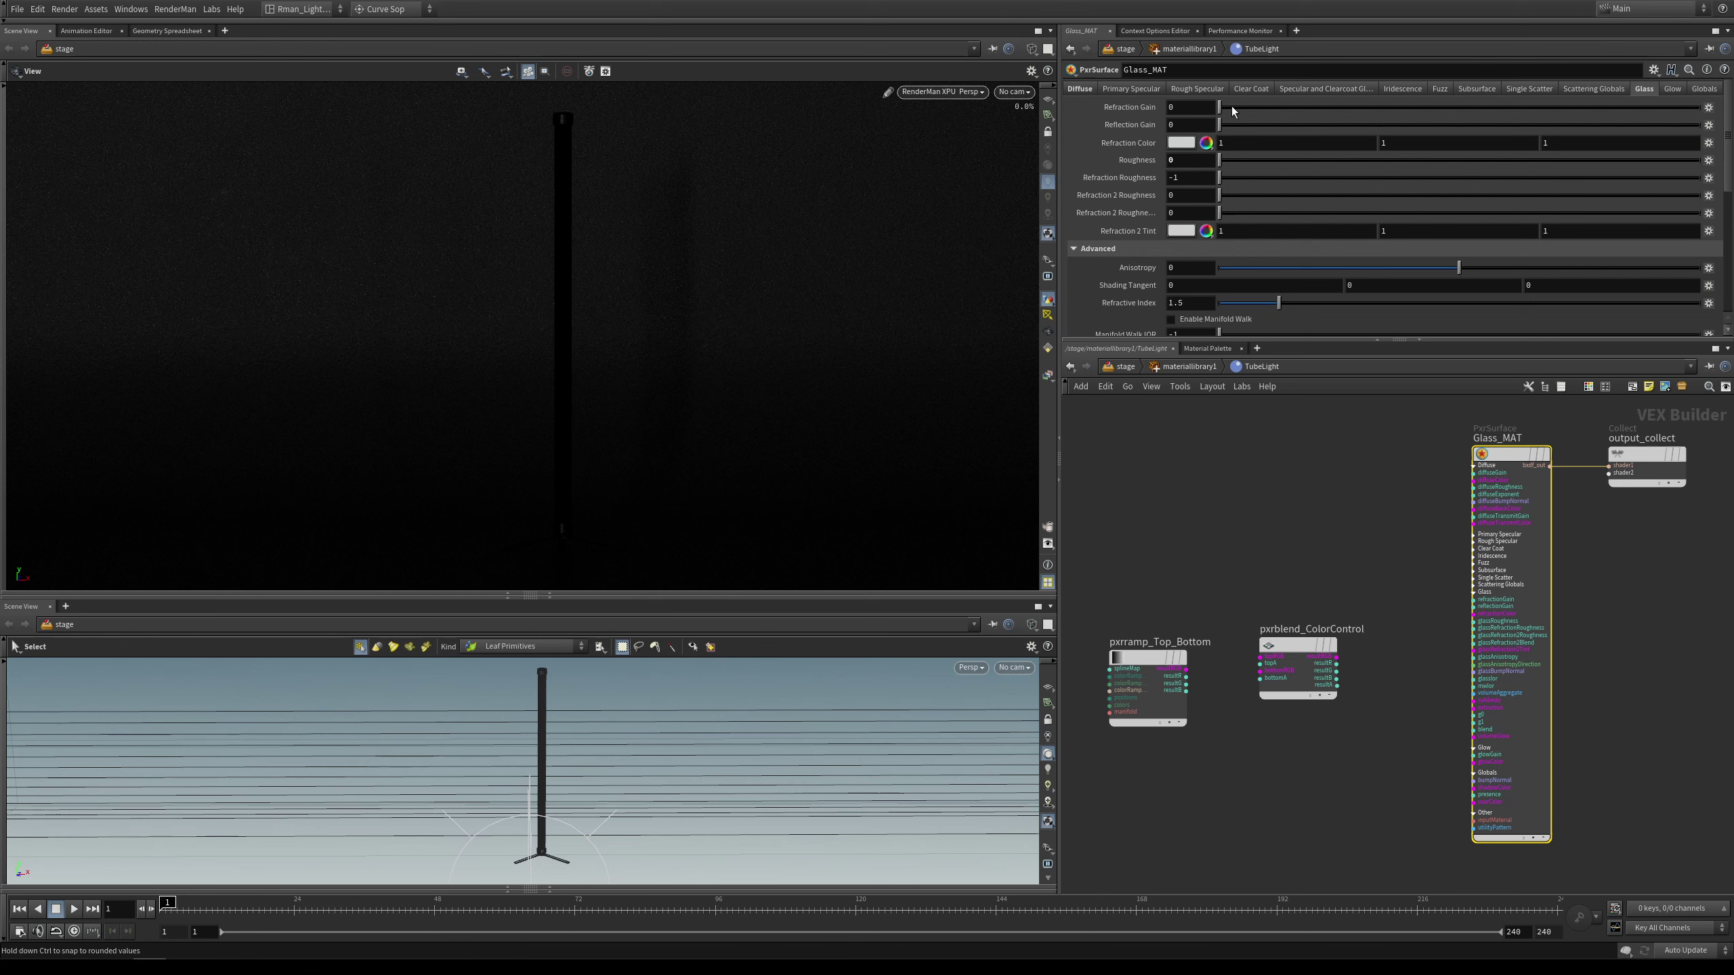
pyautogui.moveTo(1227, 112); pyautogui.dragTo(1702, 113)
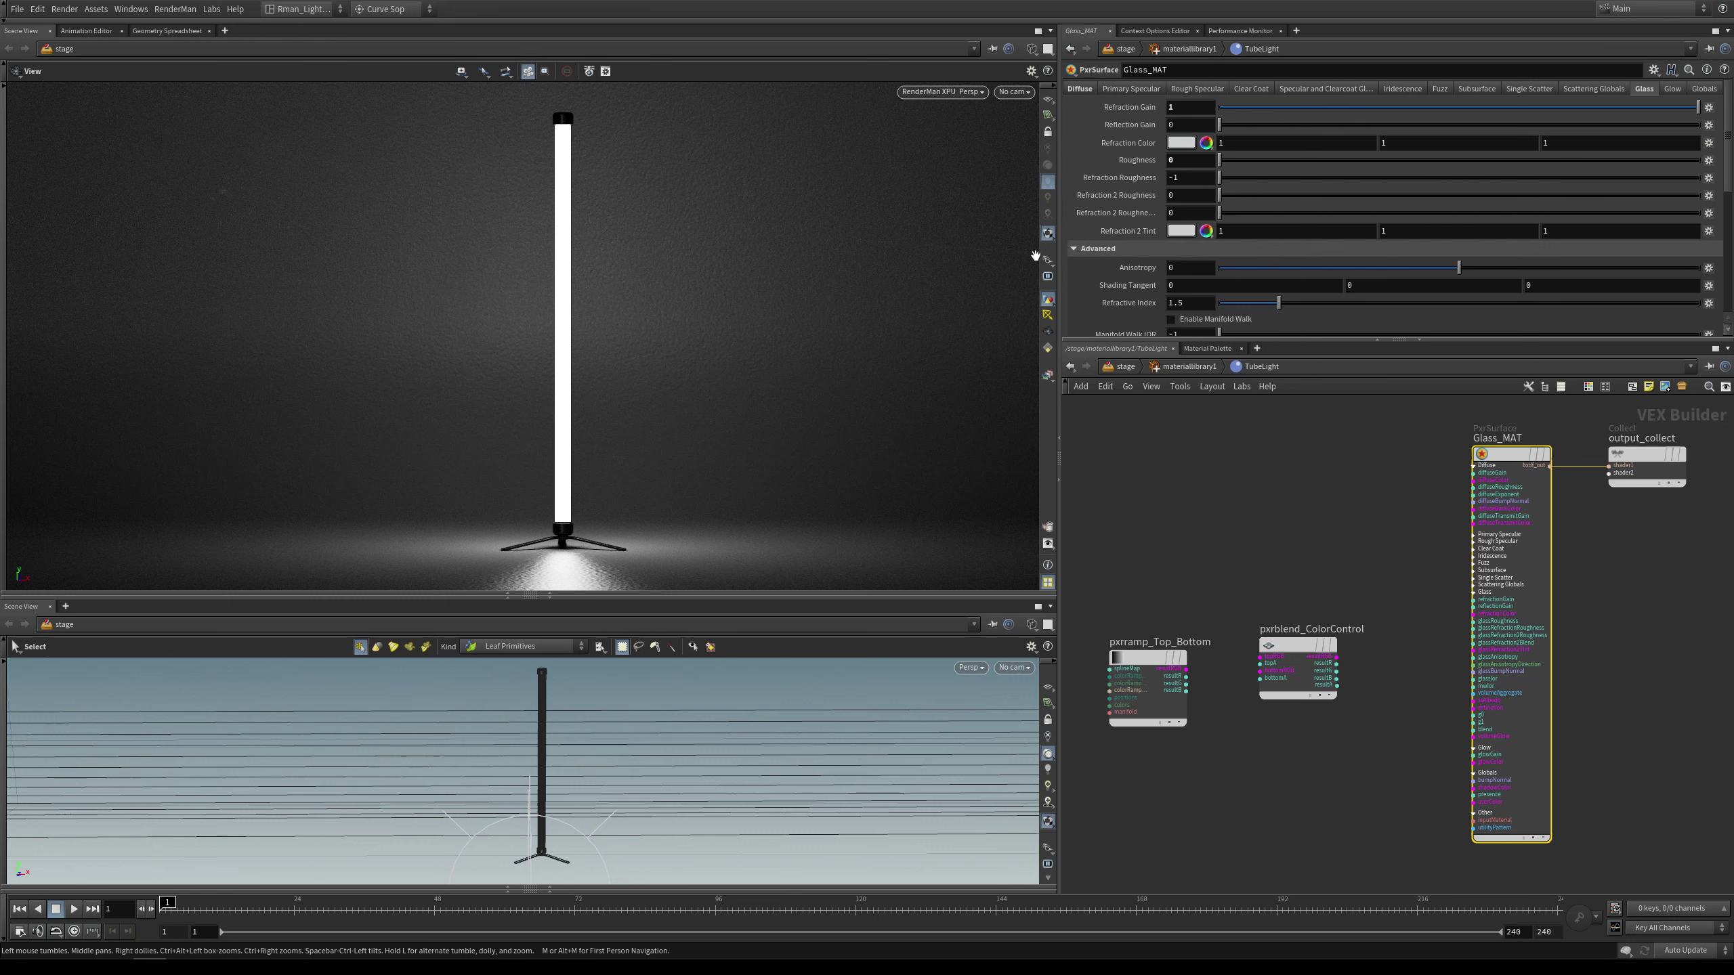
pyautogui.scroll(-1, 1088, 298)
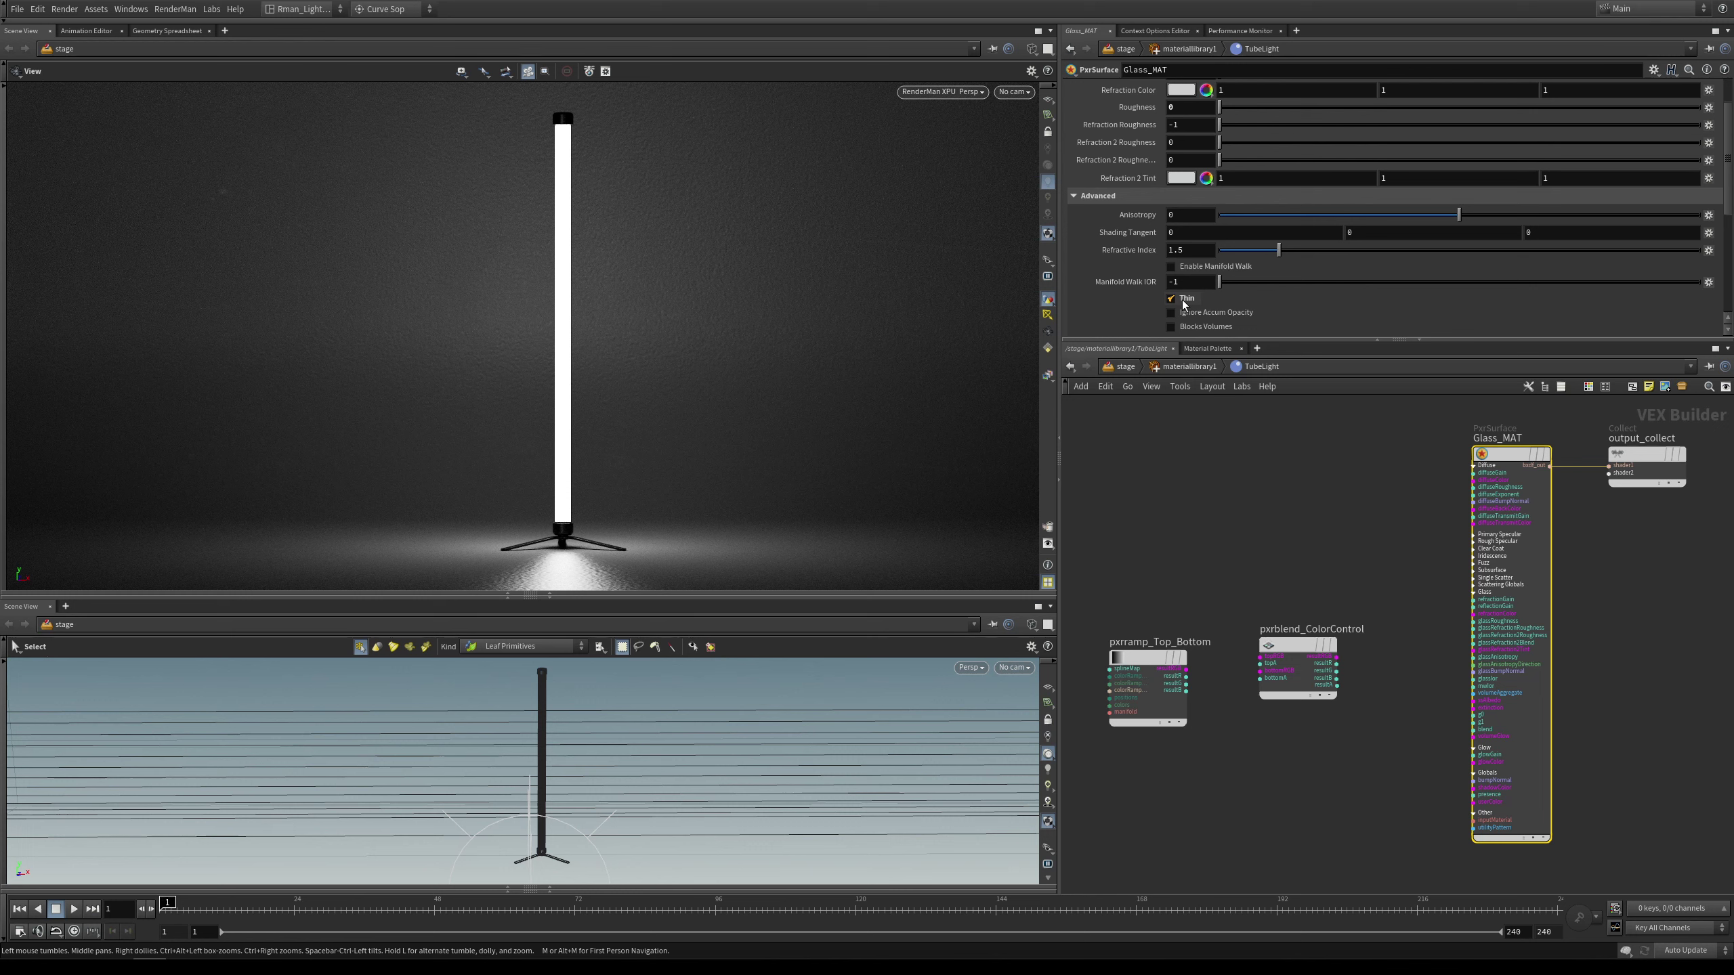
pyautogui.moveTo(1185, 305)
pyautogui.moveTo(1089, 252)
# Connect pxrblend_ColorControl's RGB result to Glass_MAT's refraction color and shadow color inputs, and set the blend's Top Color hue to 142
pyautogui.moveTo(1370, 574); pyautogui.dragTo(1159, 823)
pyautogui.click(1160, 823)
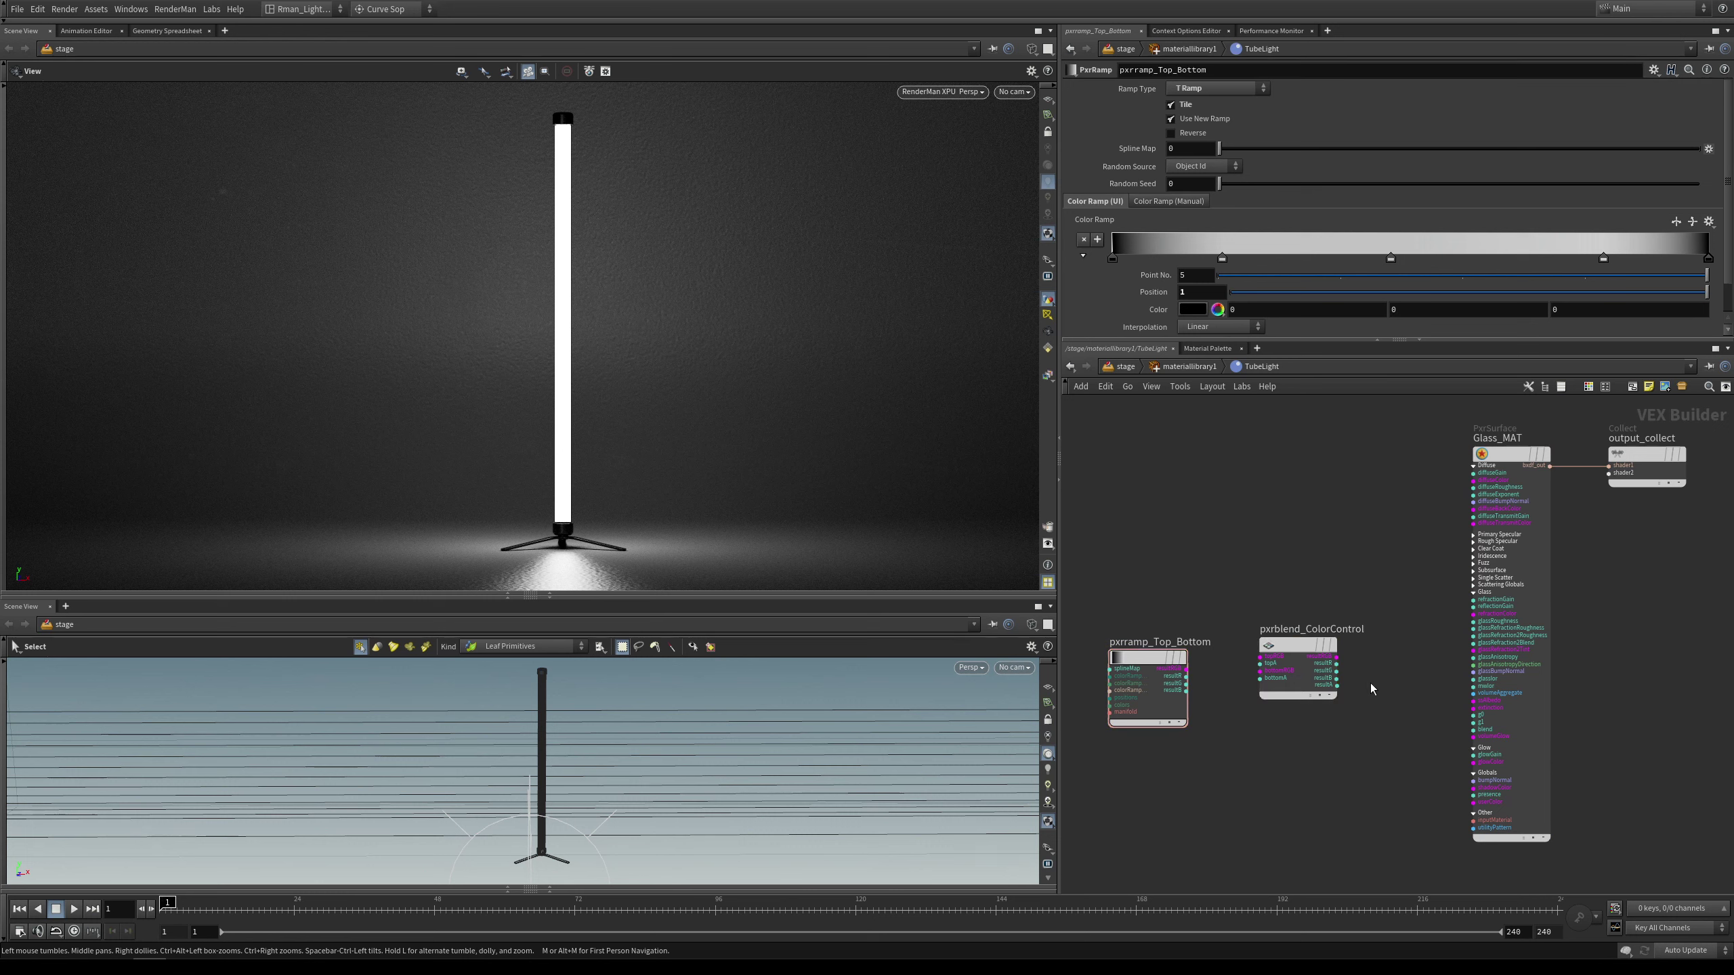
pyautogui.click(1300, 647)
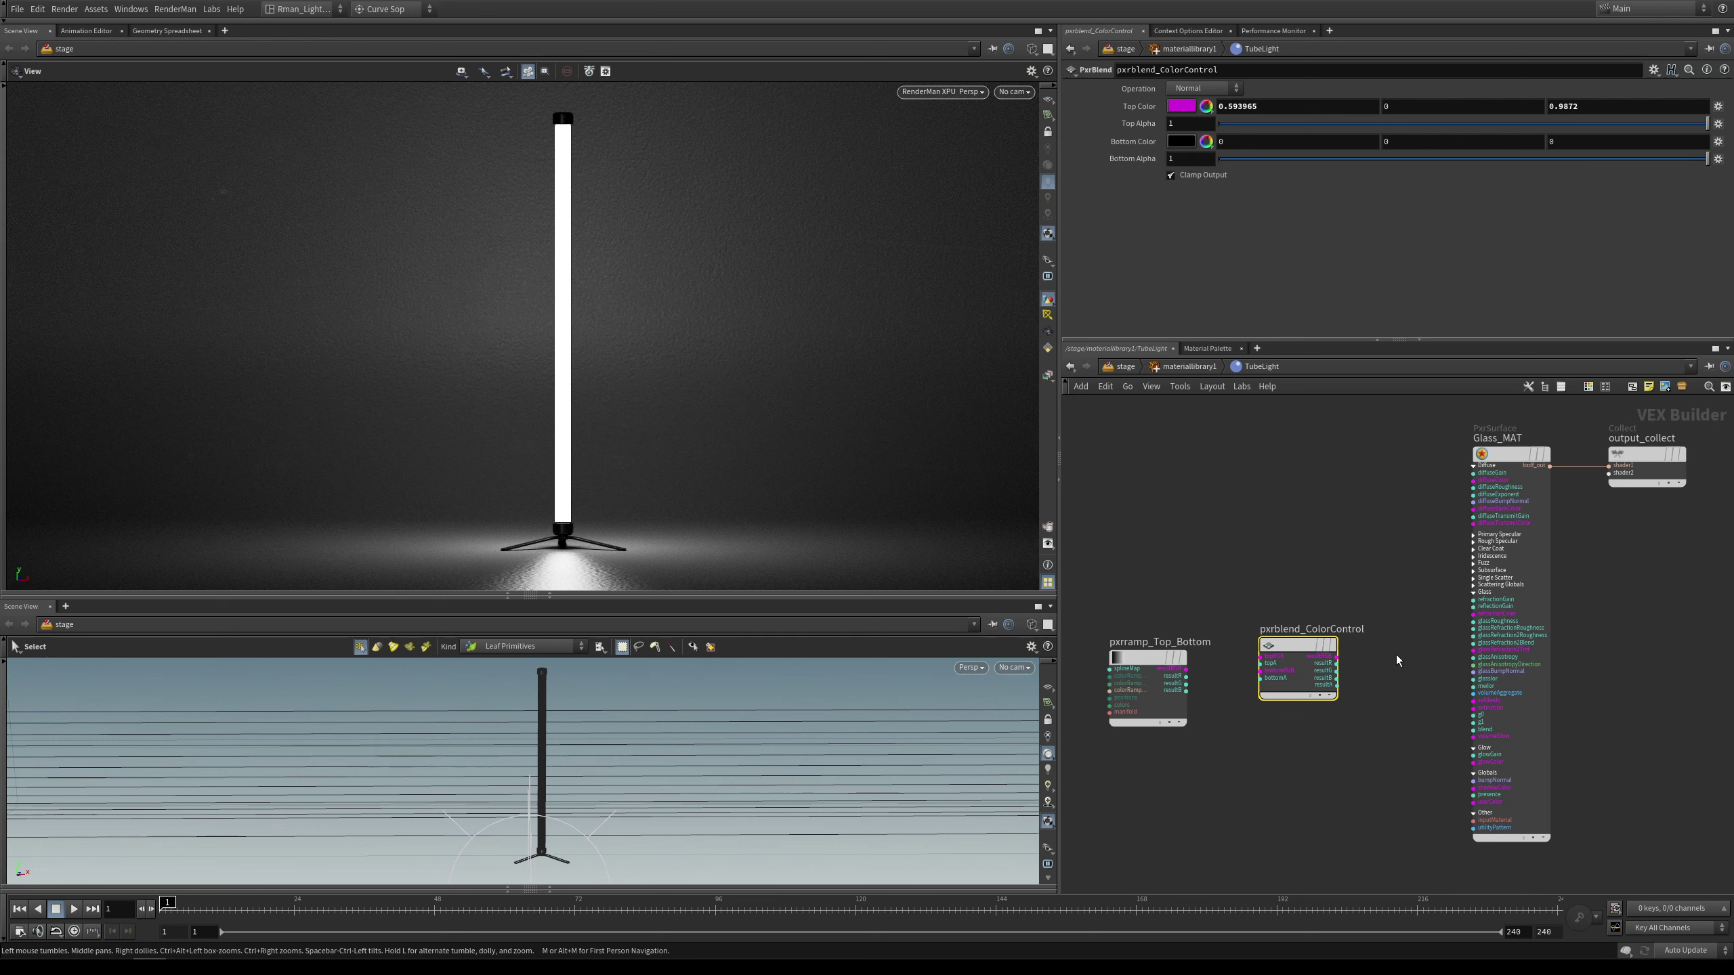
pyautogui.click(1337, 657)
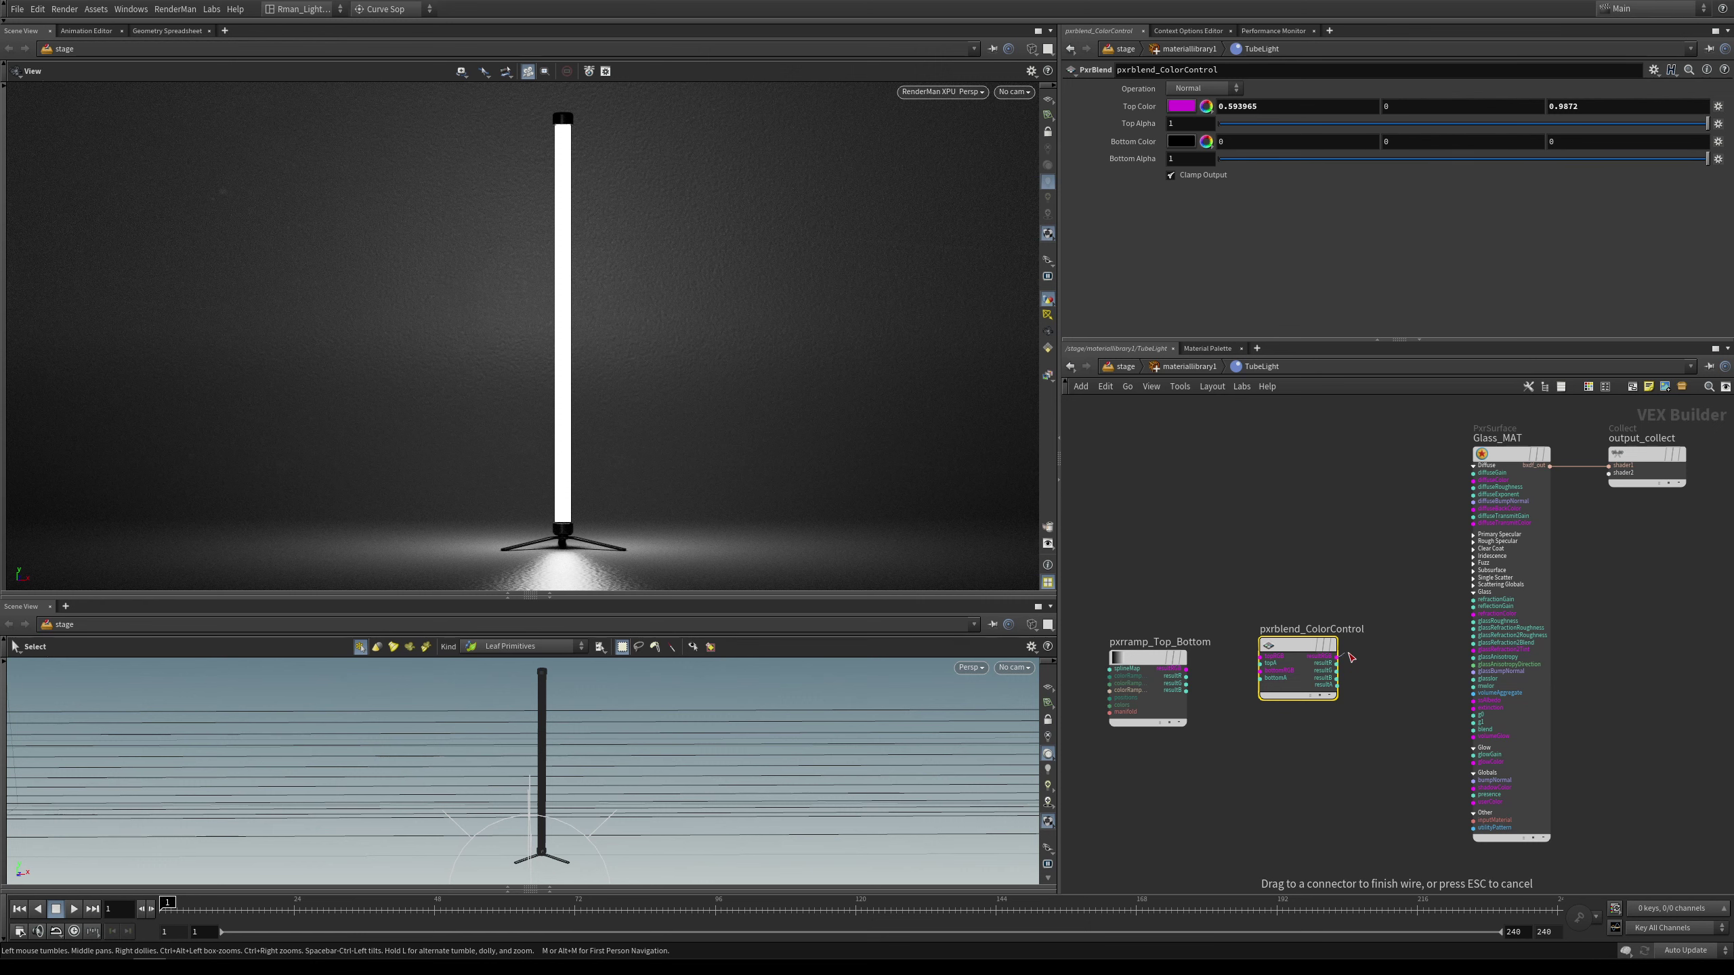
pyautogui.click(1472, 614)
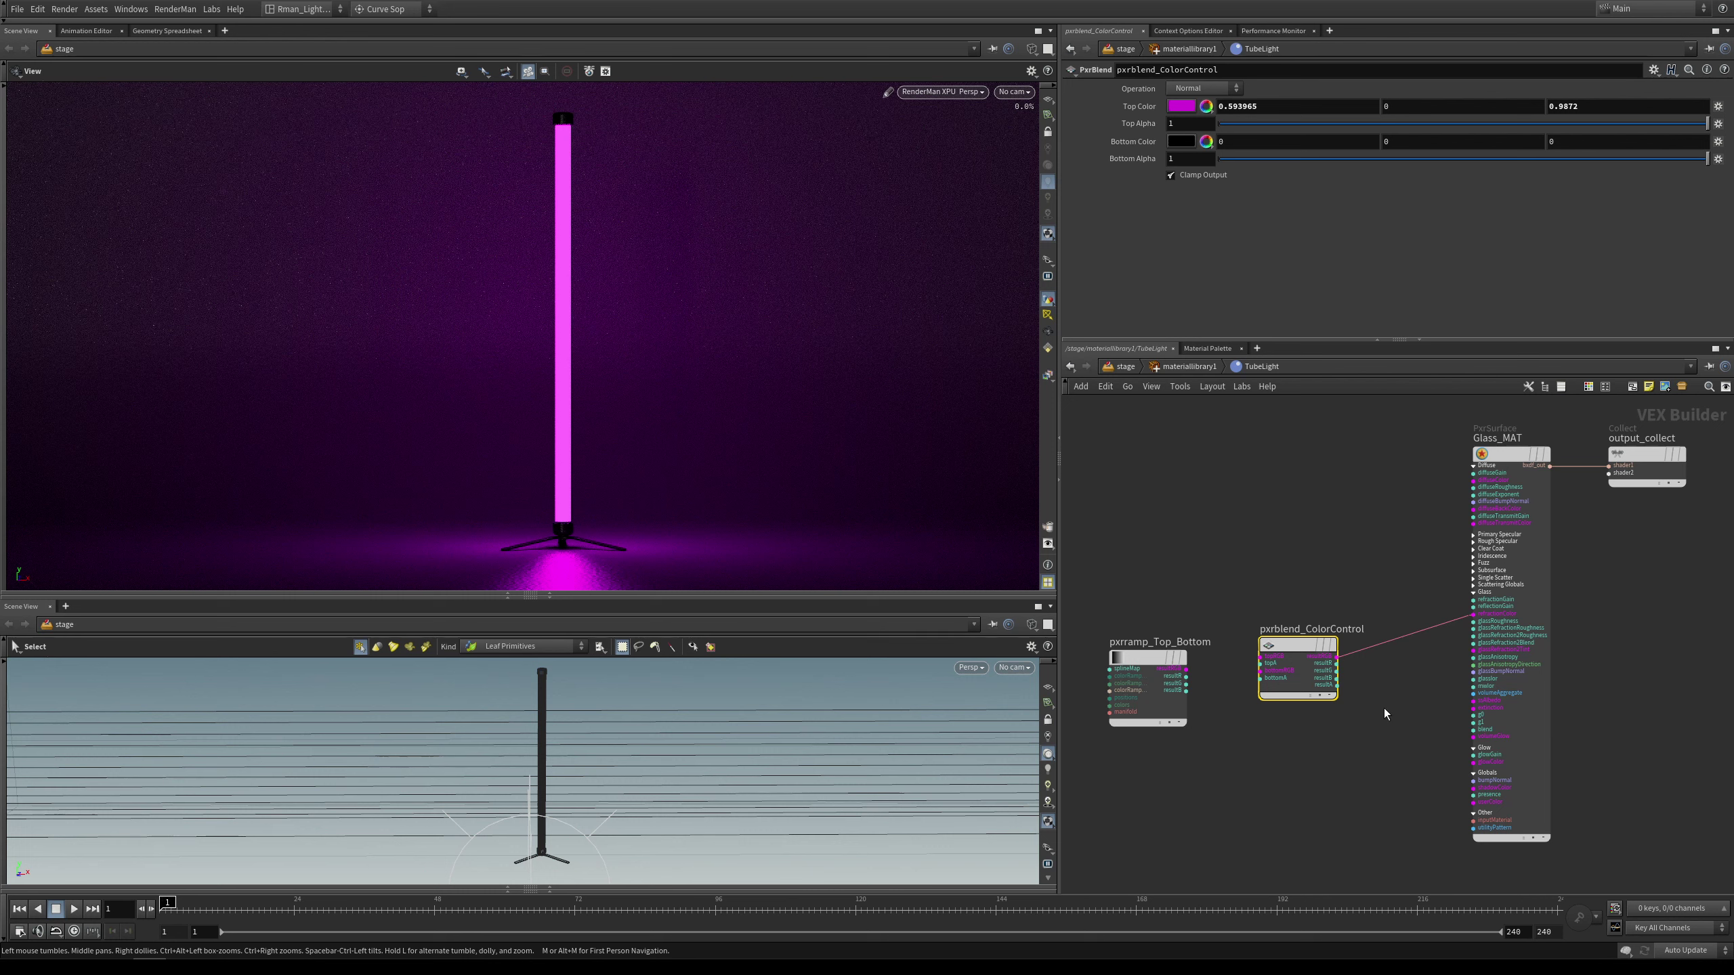
pyautogui.click(1338, 658)
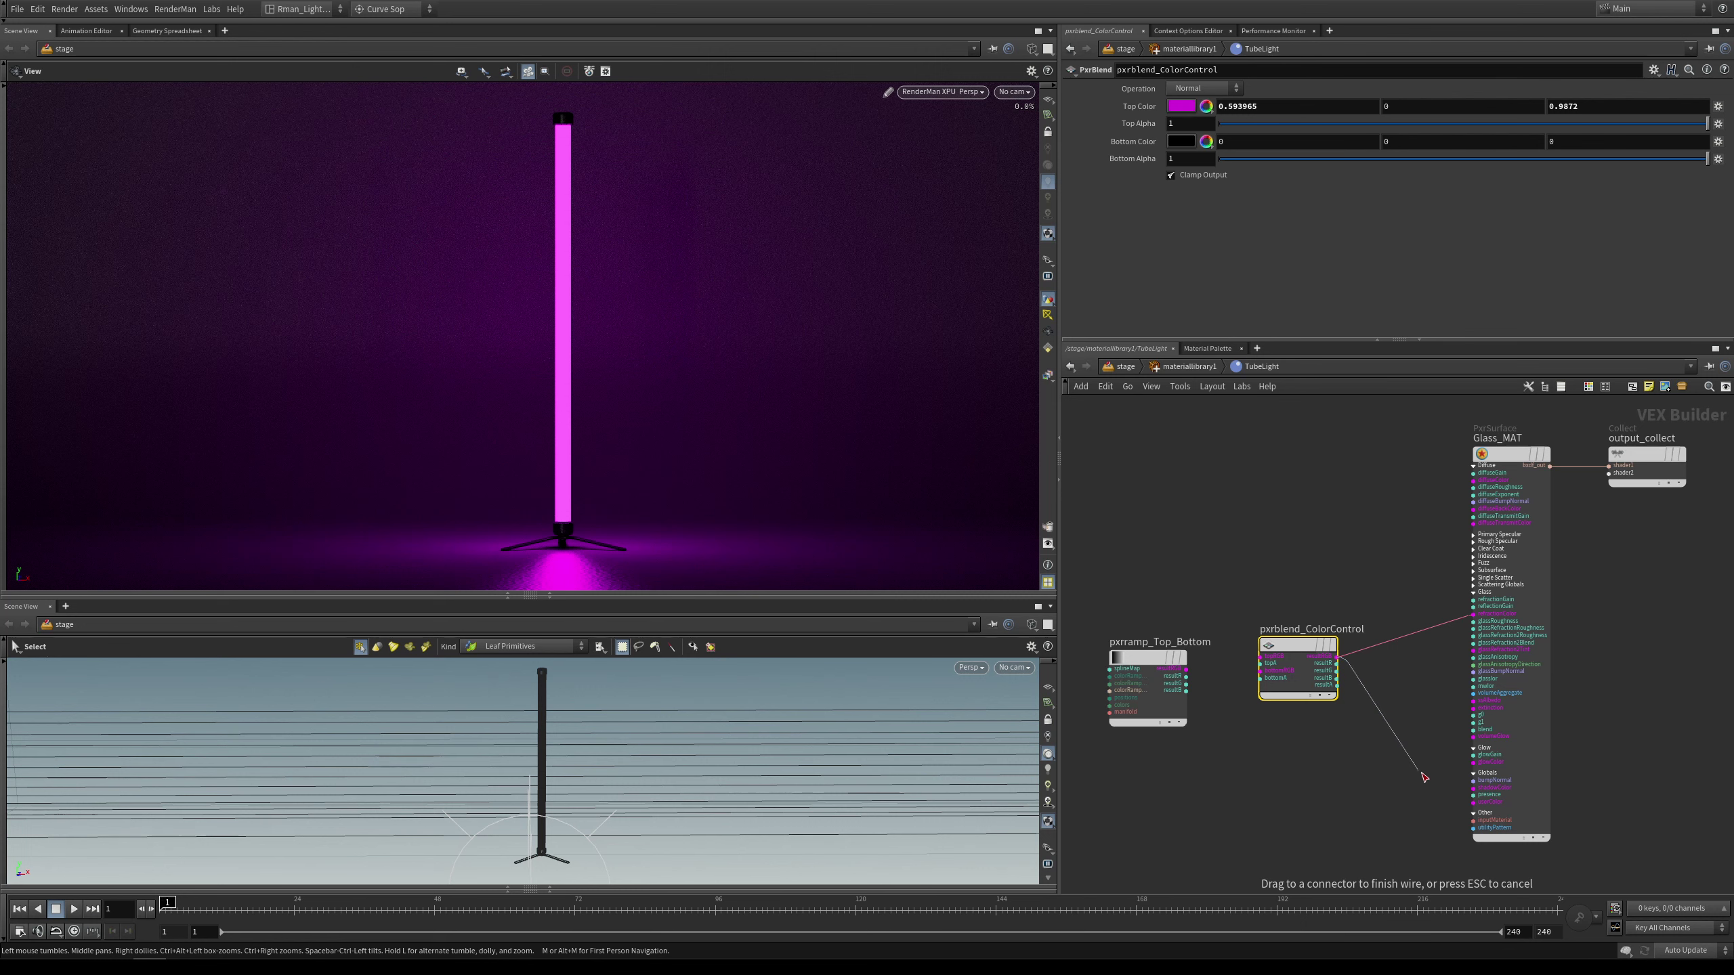
pyautogui.click(1474, 789)
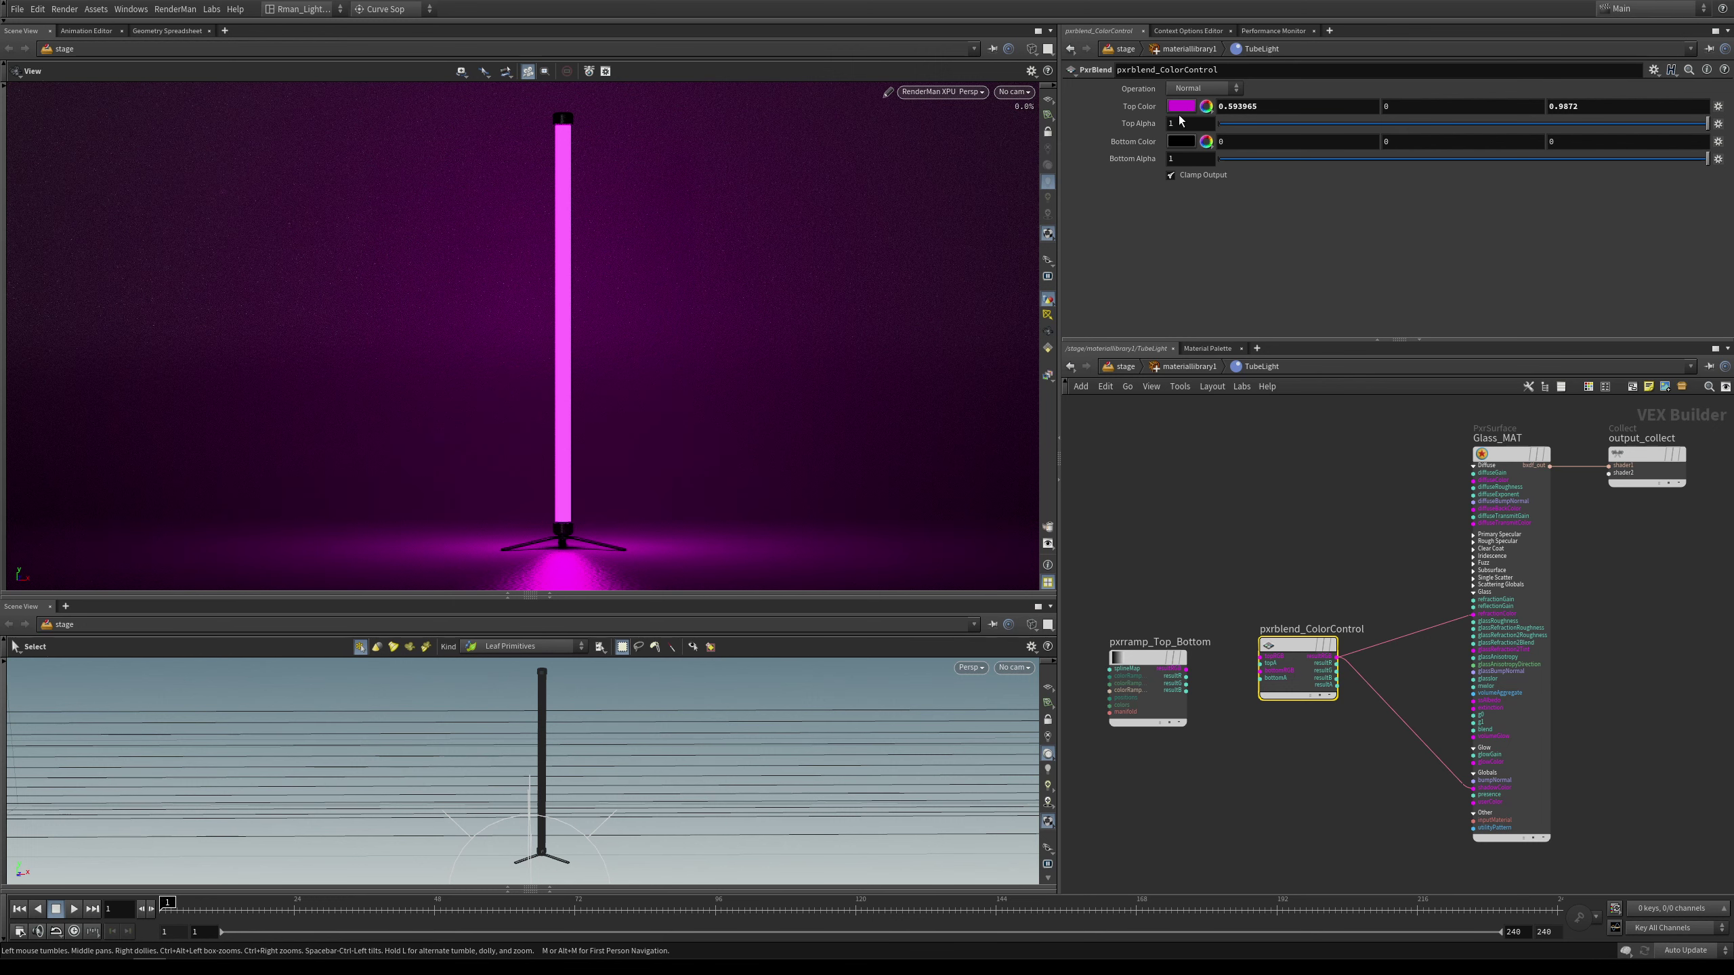
pyautogui.click(1206, 105)
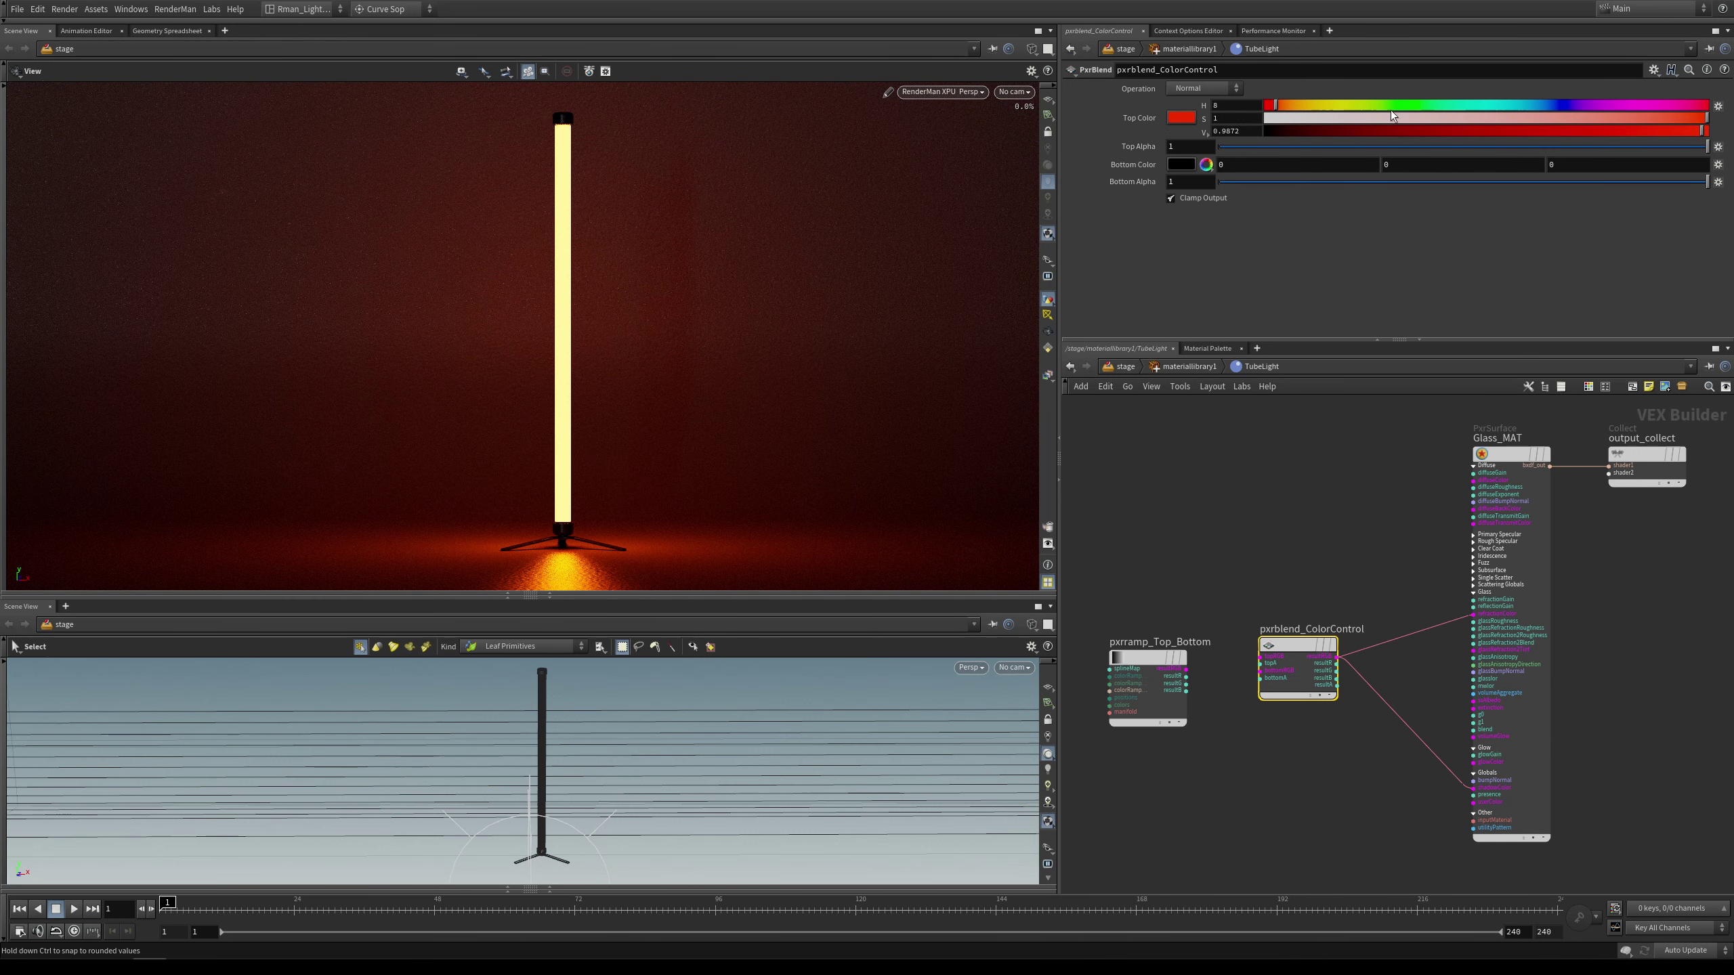
pyautogui.click(1441, 105)
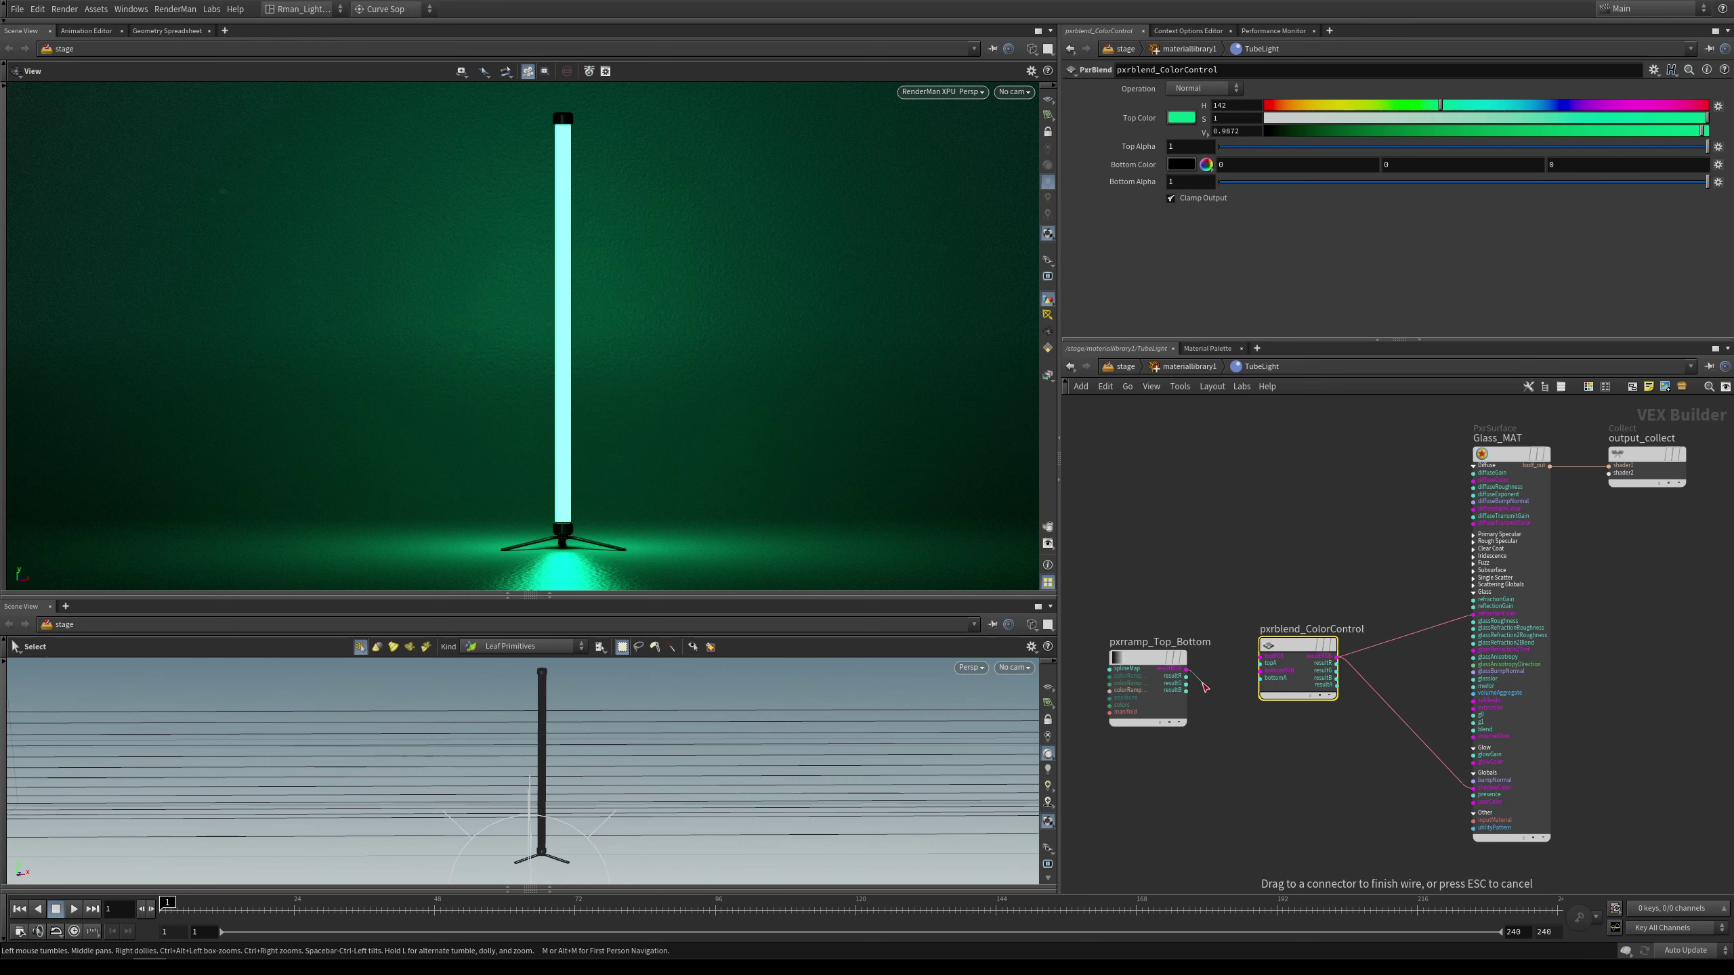
# Choose T Ramp as pxrramp_Top_Bottom's ramp type and connect its RGB result to pxrblend_ColorControl's bottom color input
pyautogui.click(1157, 674)
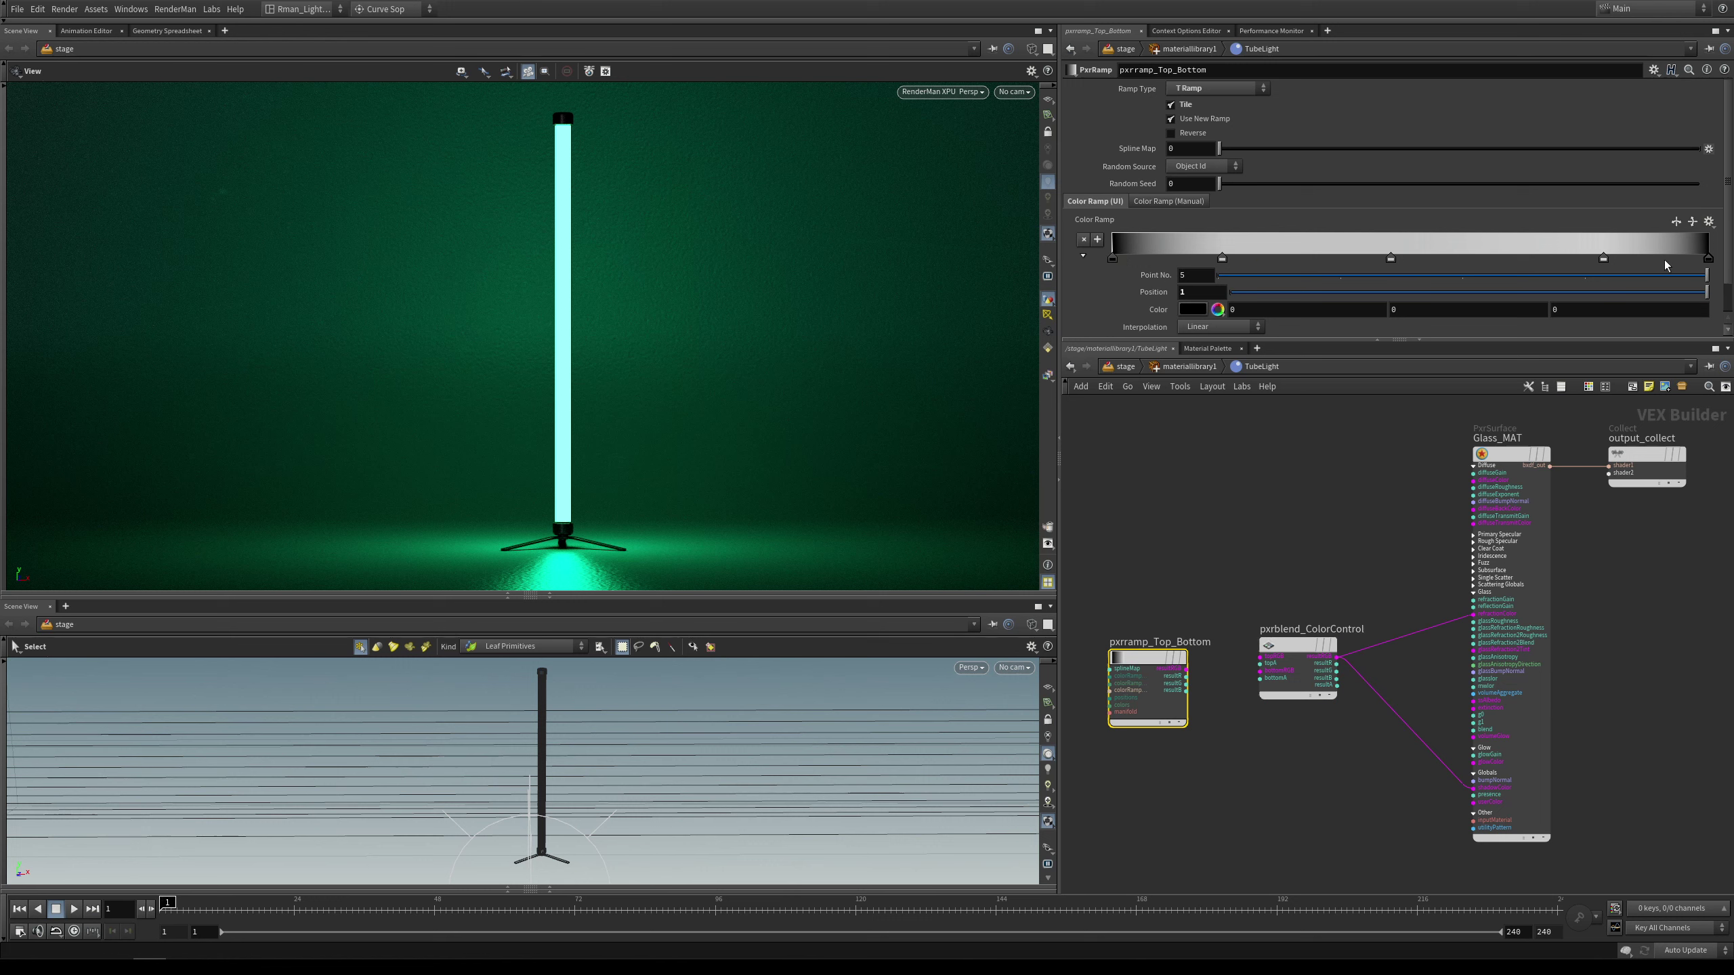
pyautogui.click(1211, 89)
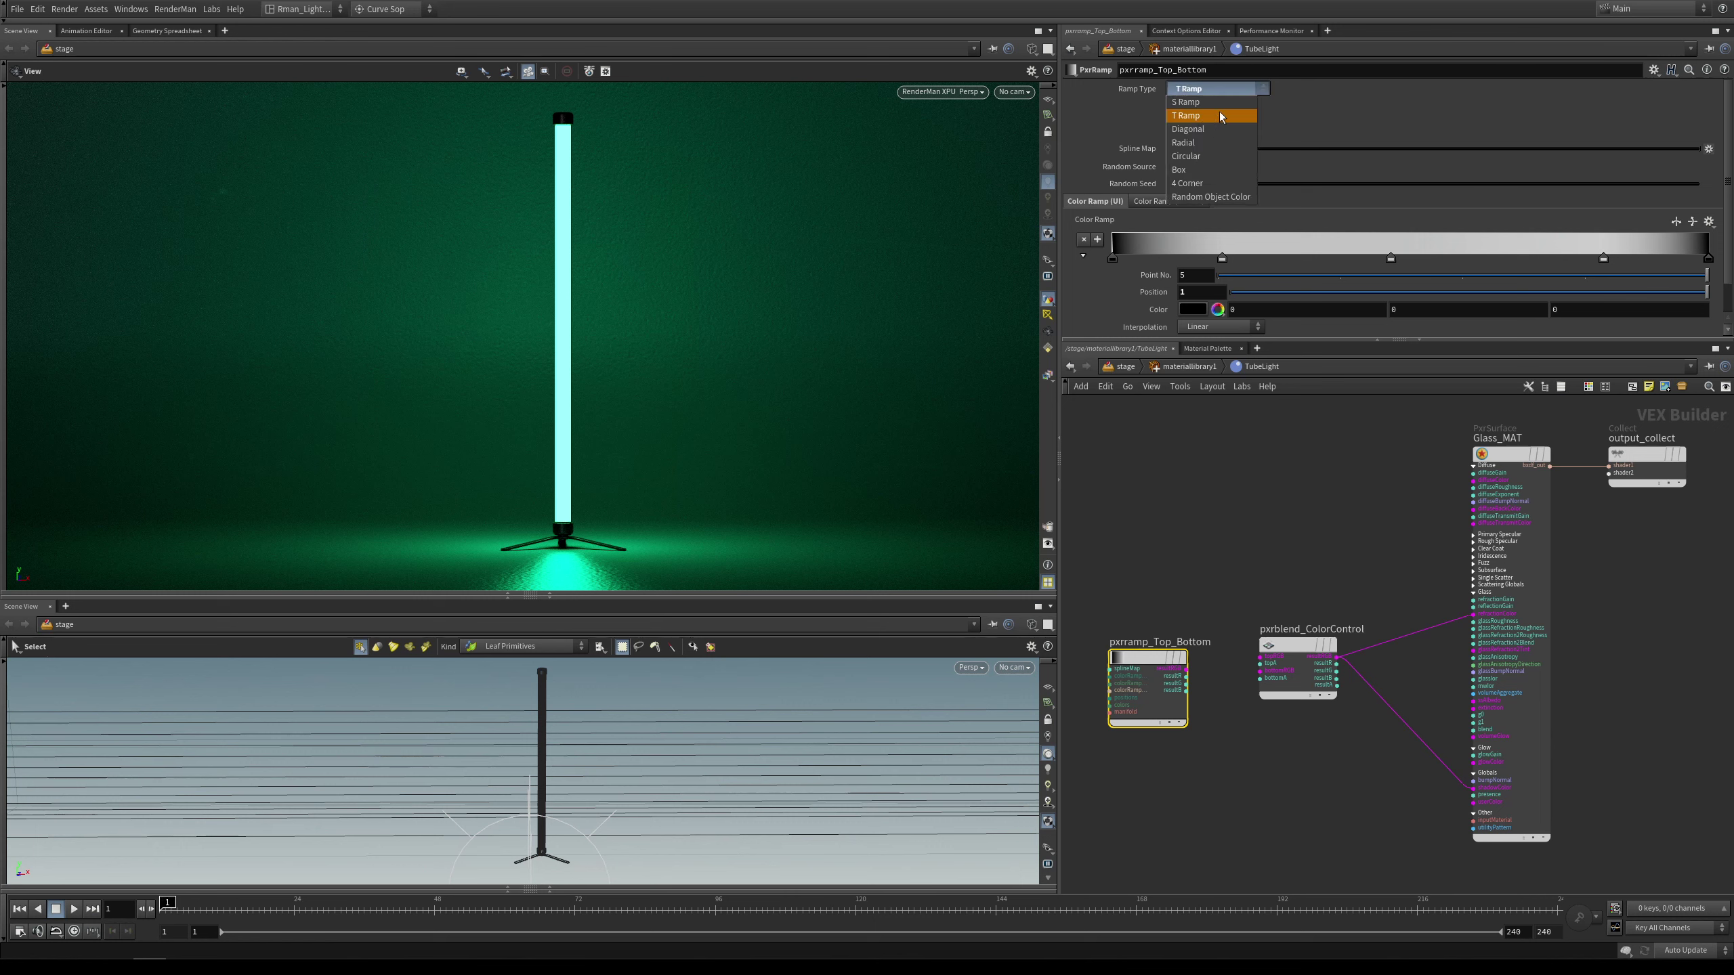
pyautogui.click(1221, 116)
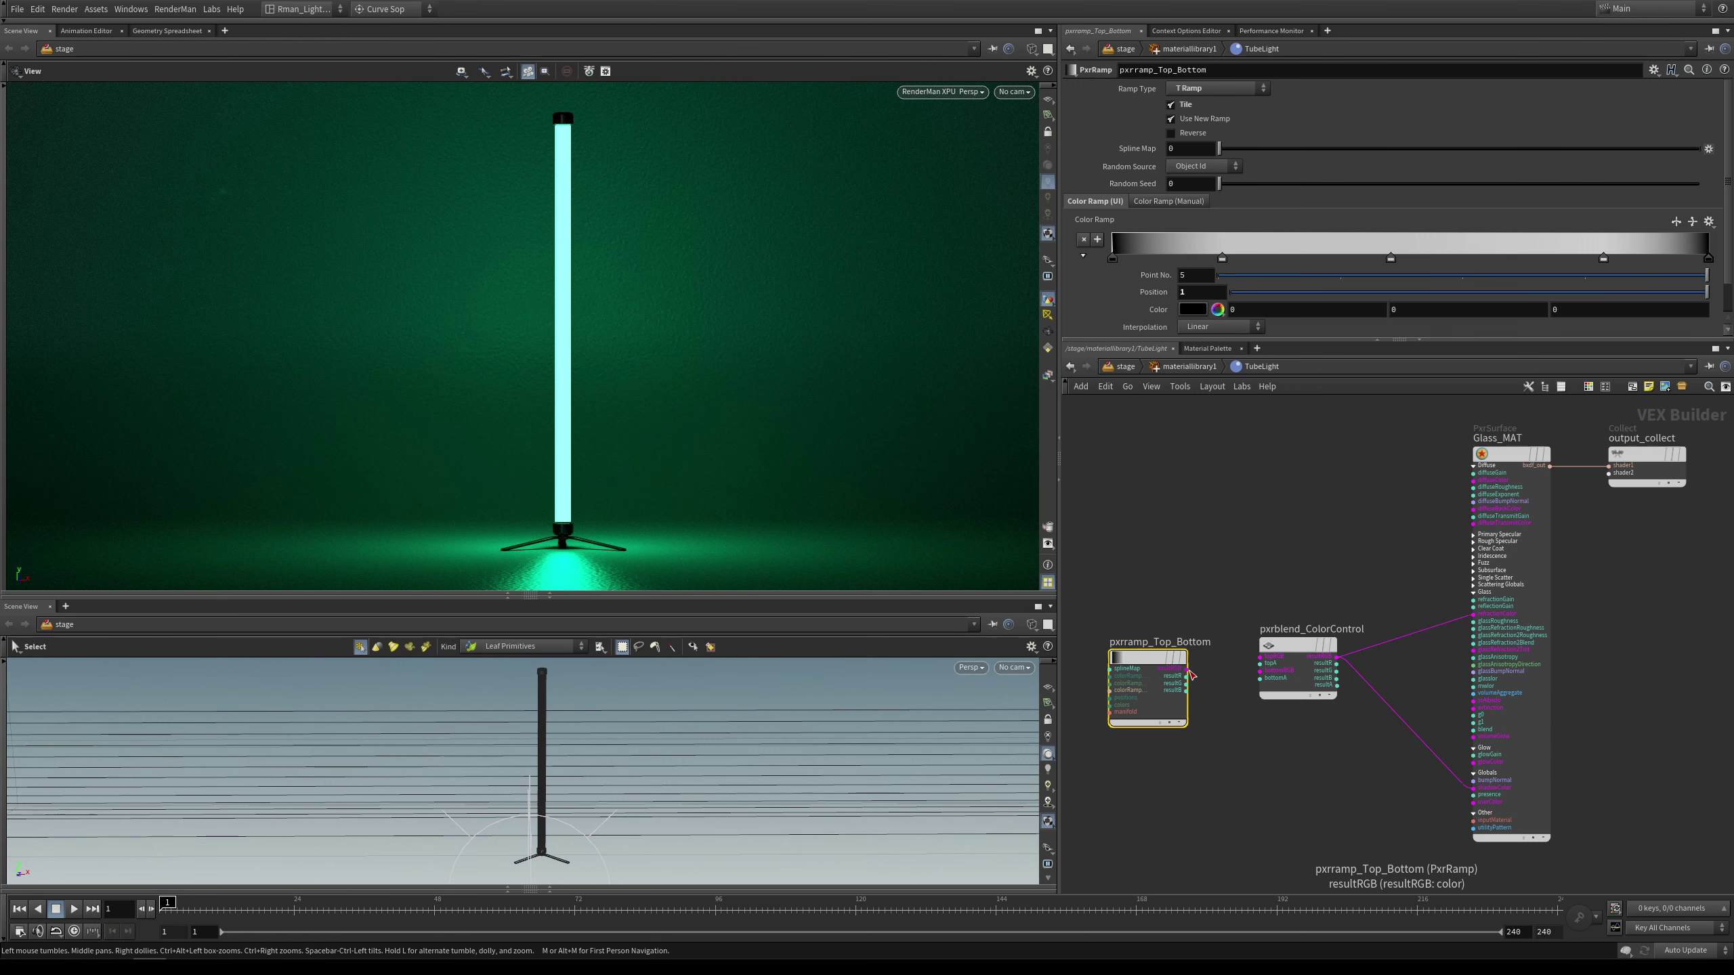
pyautogui.moveTo(1190, 674); pyautogui.dragTo(1262, 671)
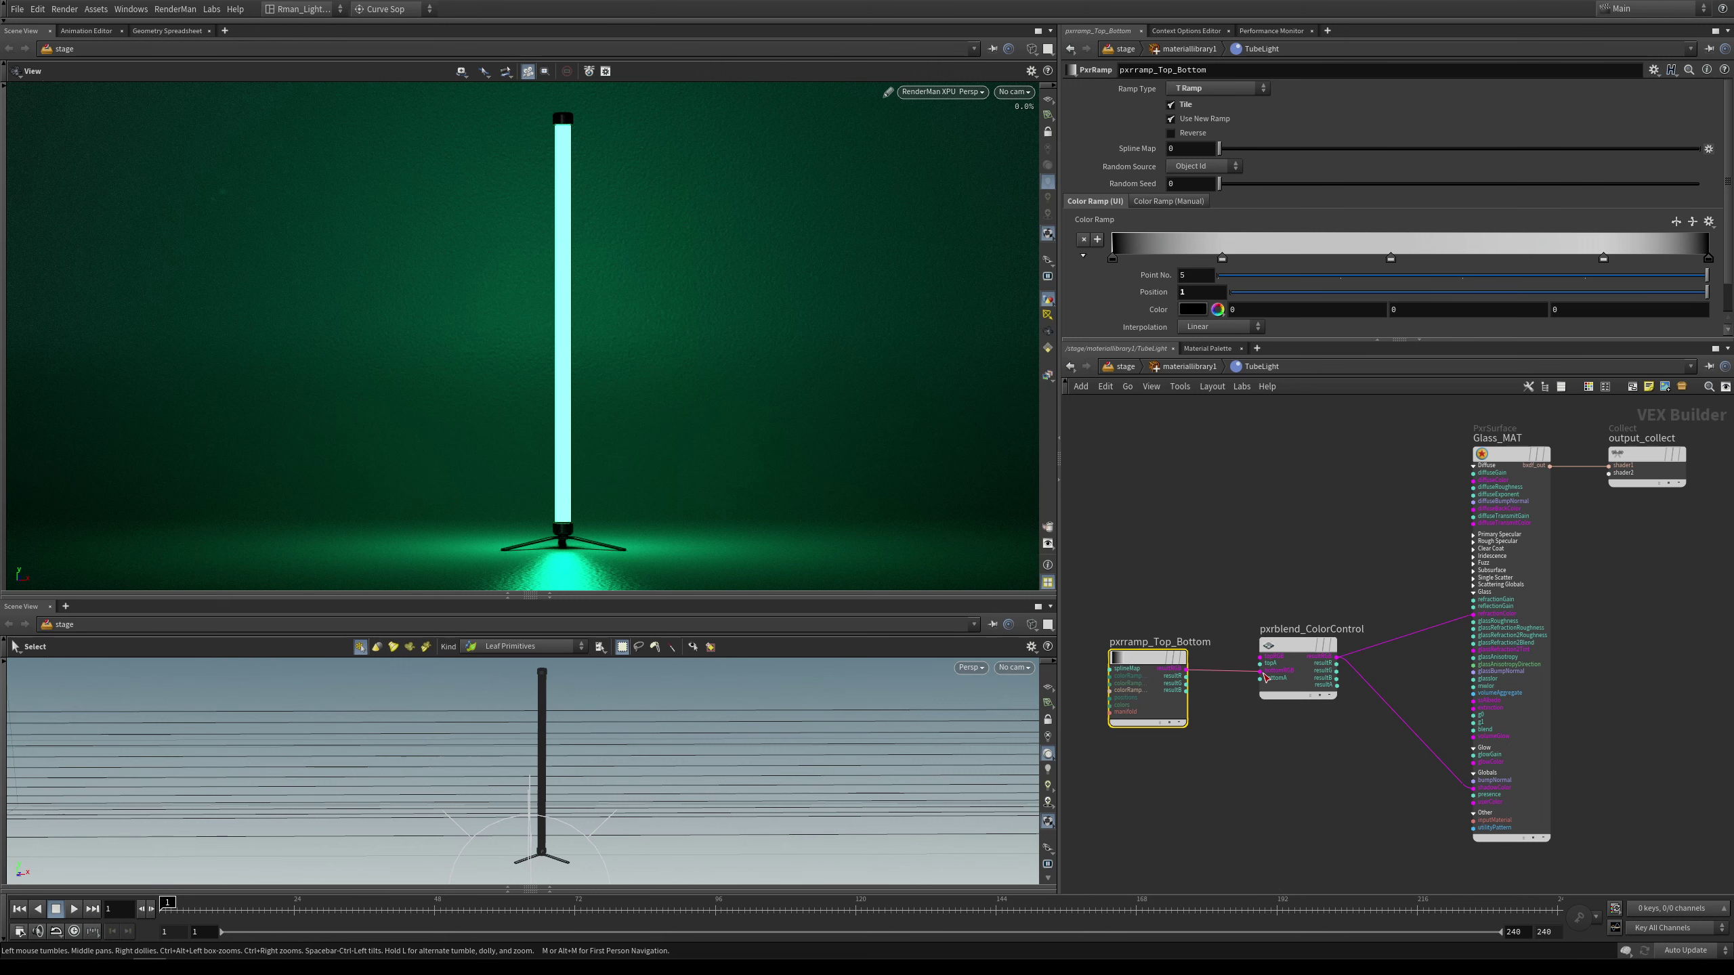
# Set pxrblend_ColorControl's operation to Multiply and its Top Color hue to 11
pyautogui.moveTo(1297, 647)
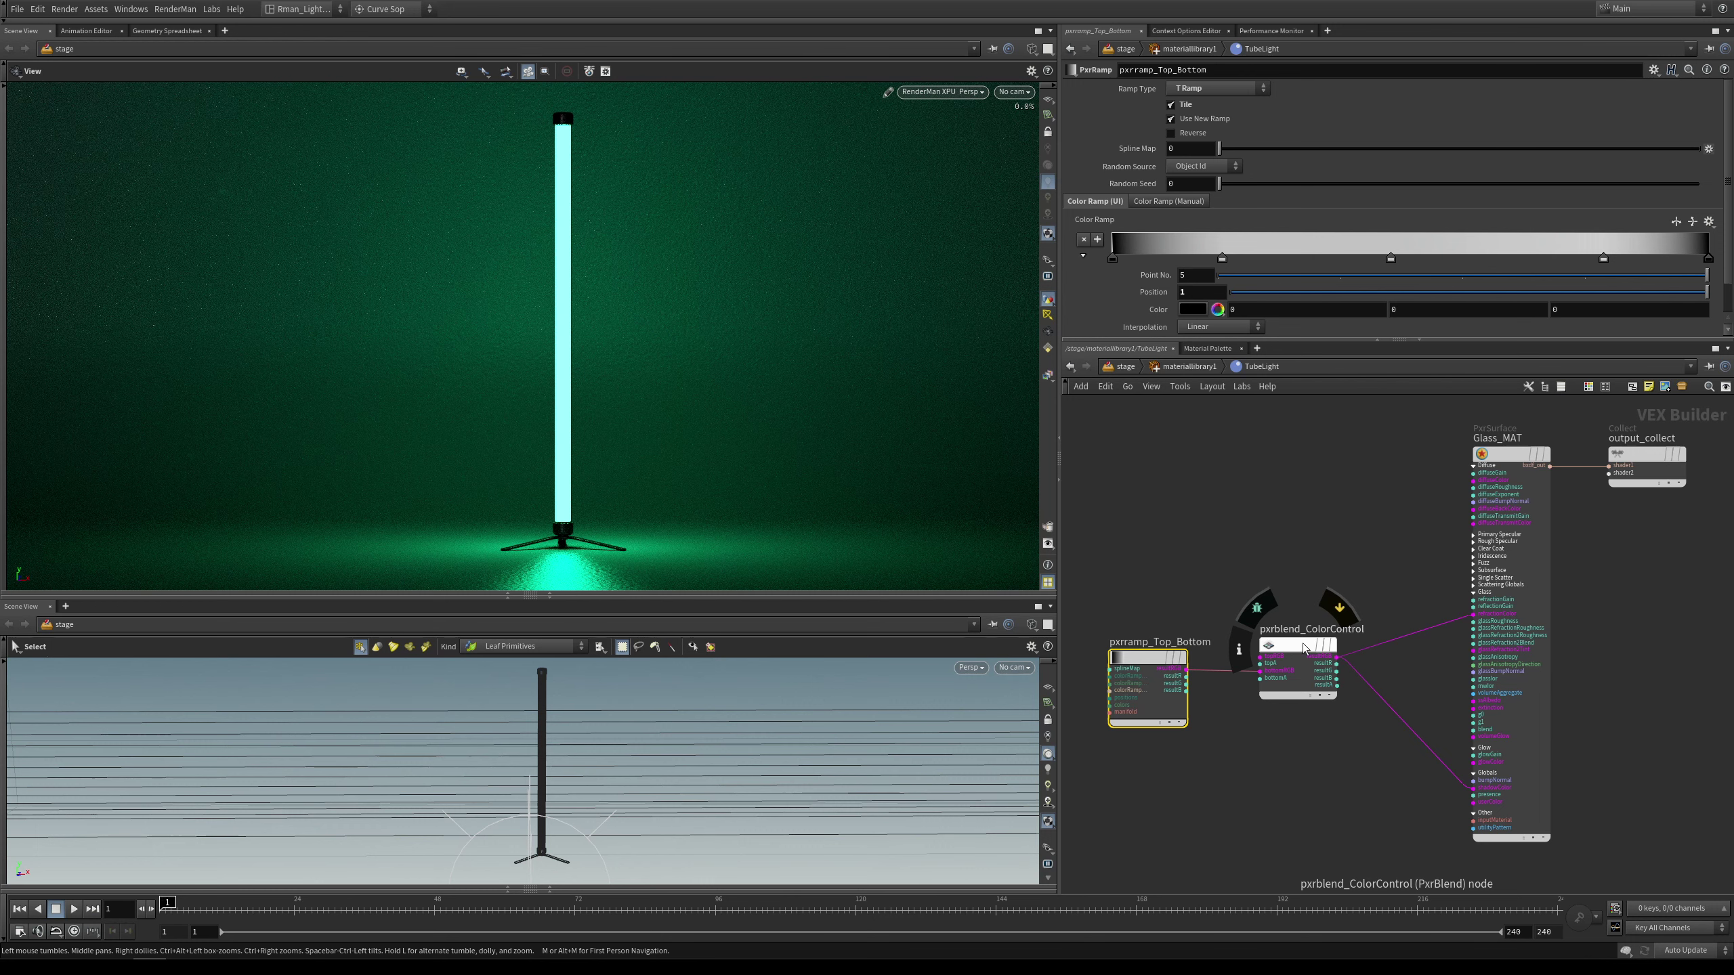
pyautogui.click(1295, 649)
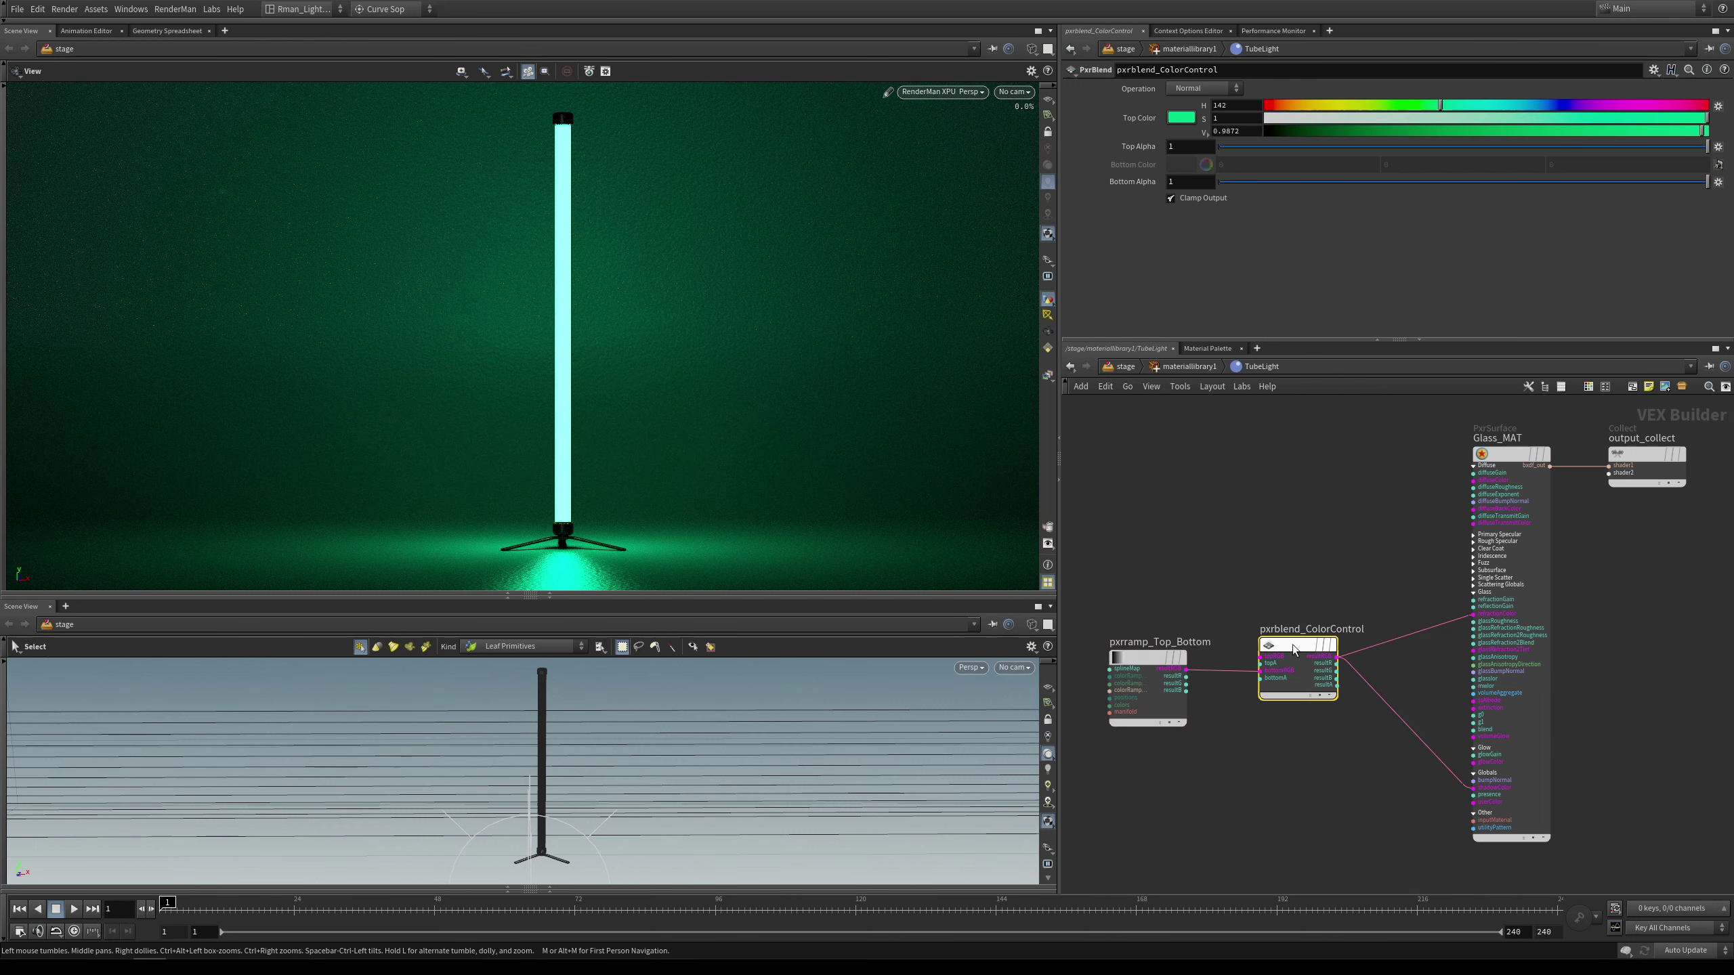
pyautogui.click(1197, 89)
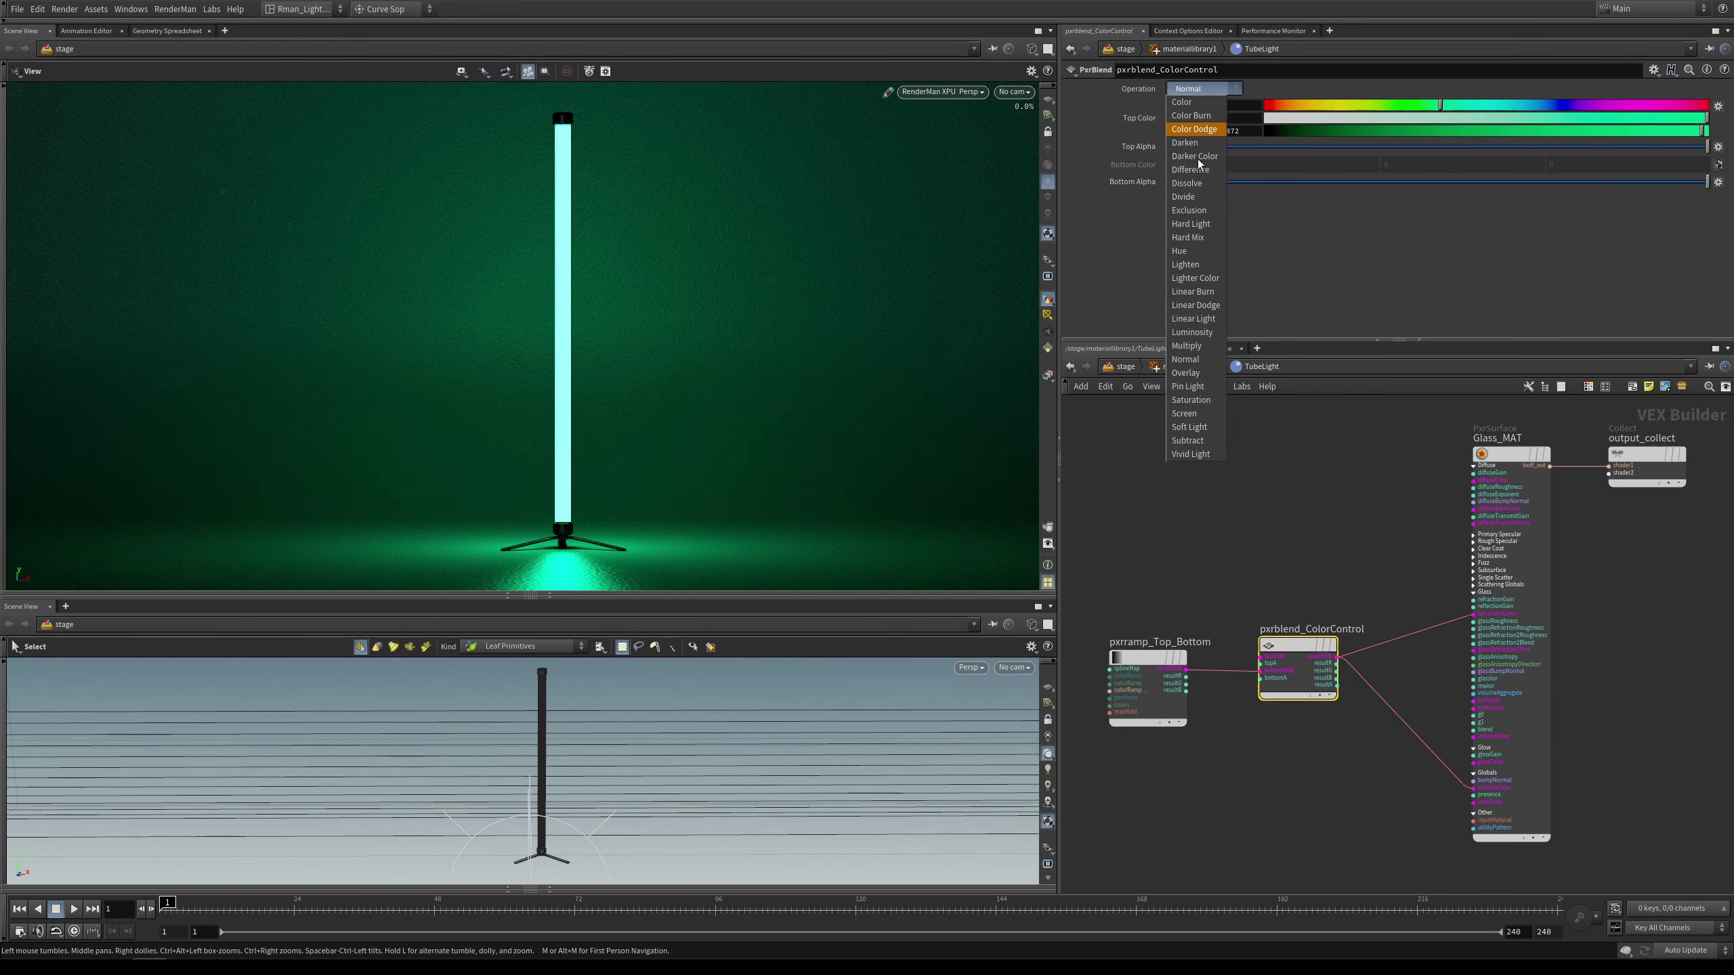
pyautogui.click(1209, 351)
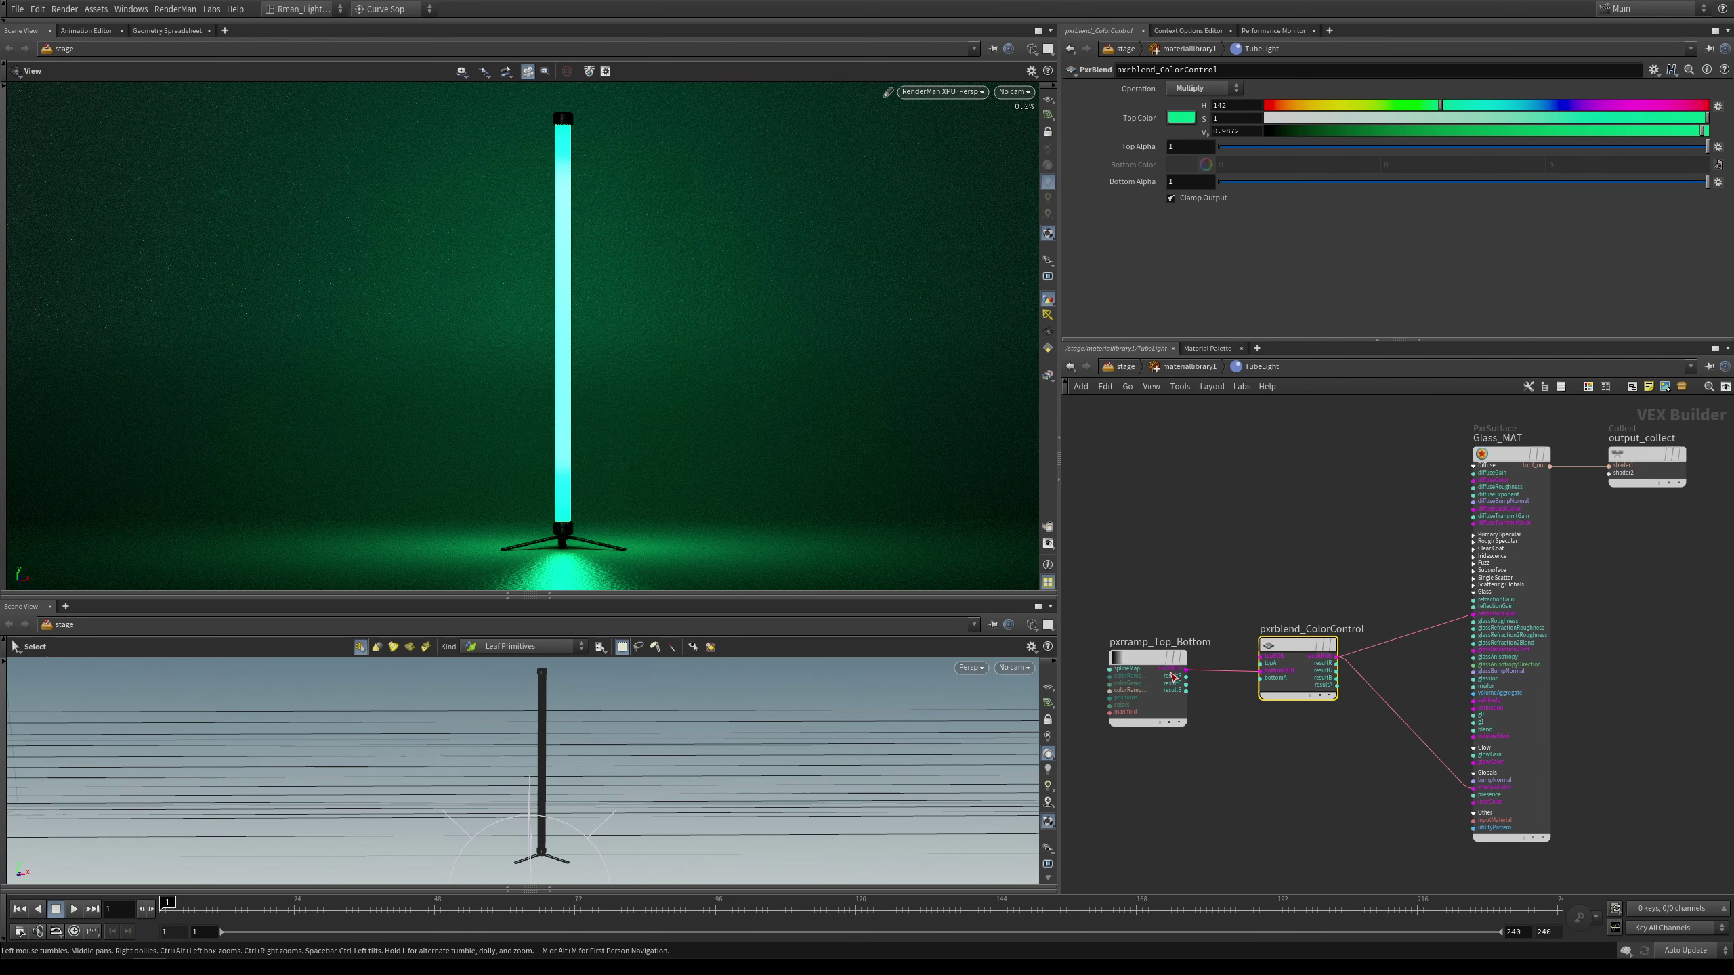
pyautogui.click(1147, 659)
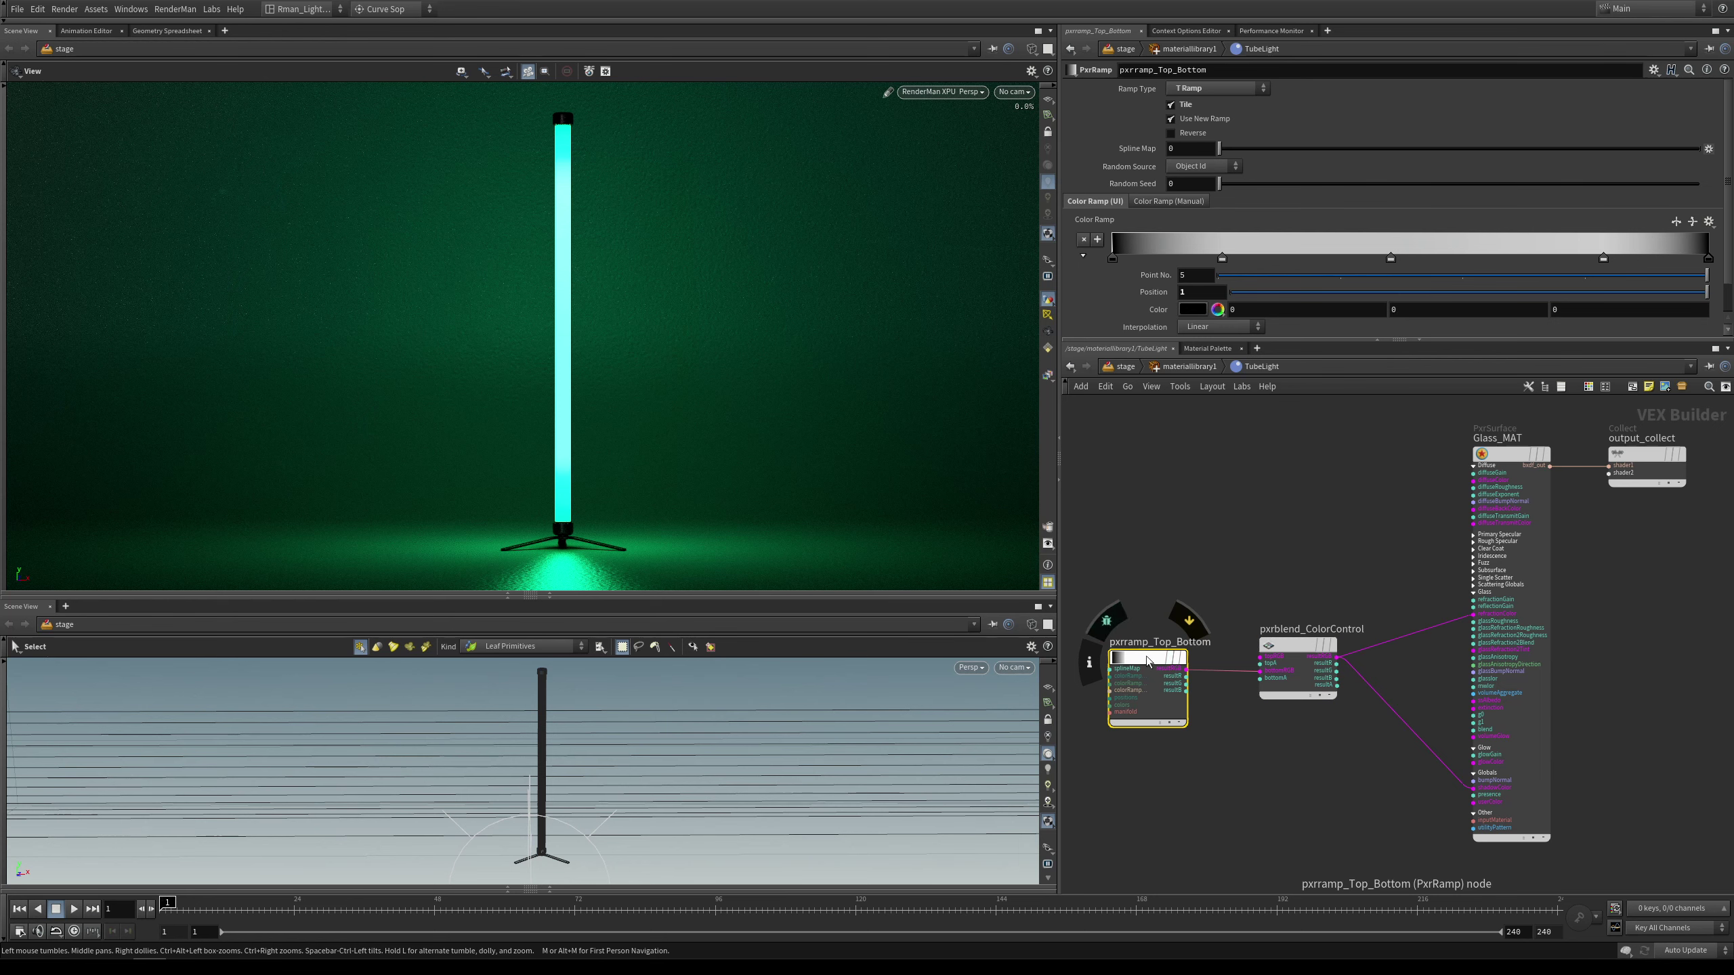
pyautogui.click(1297, 649)
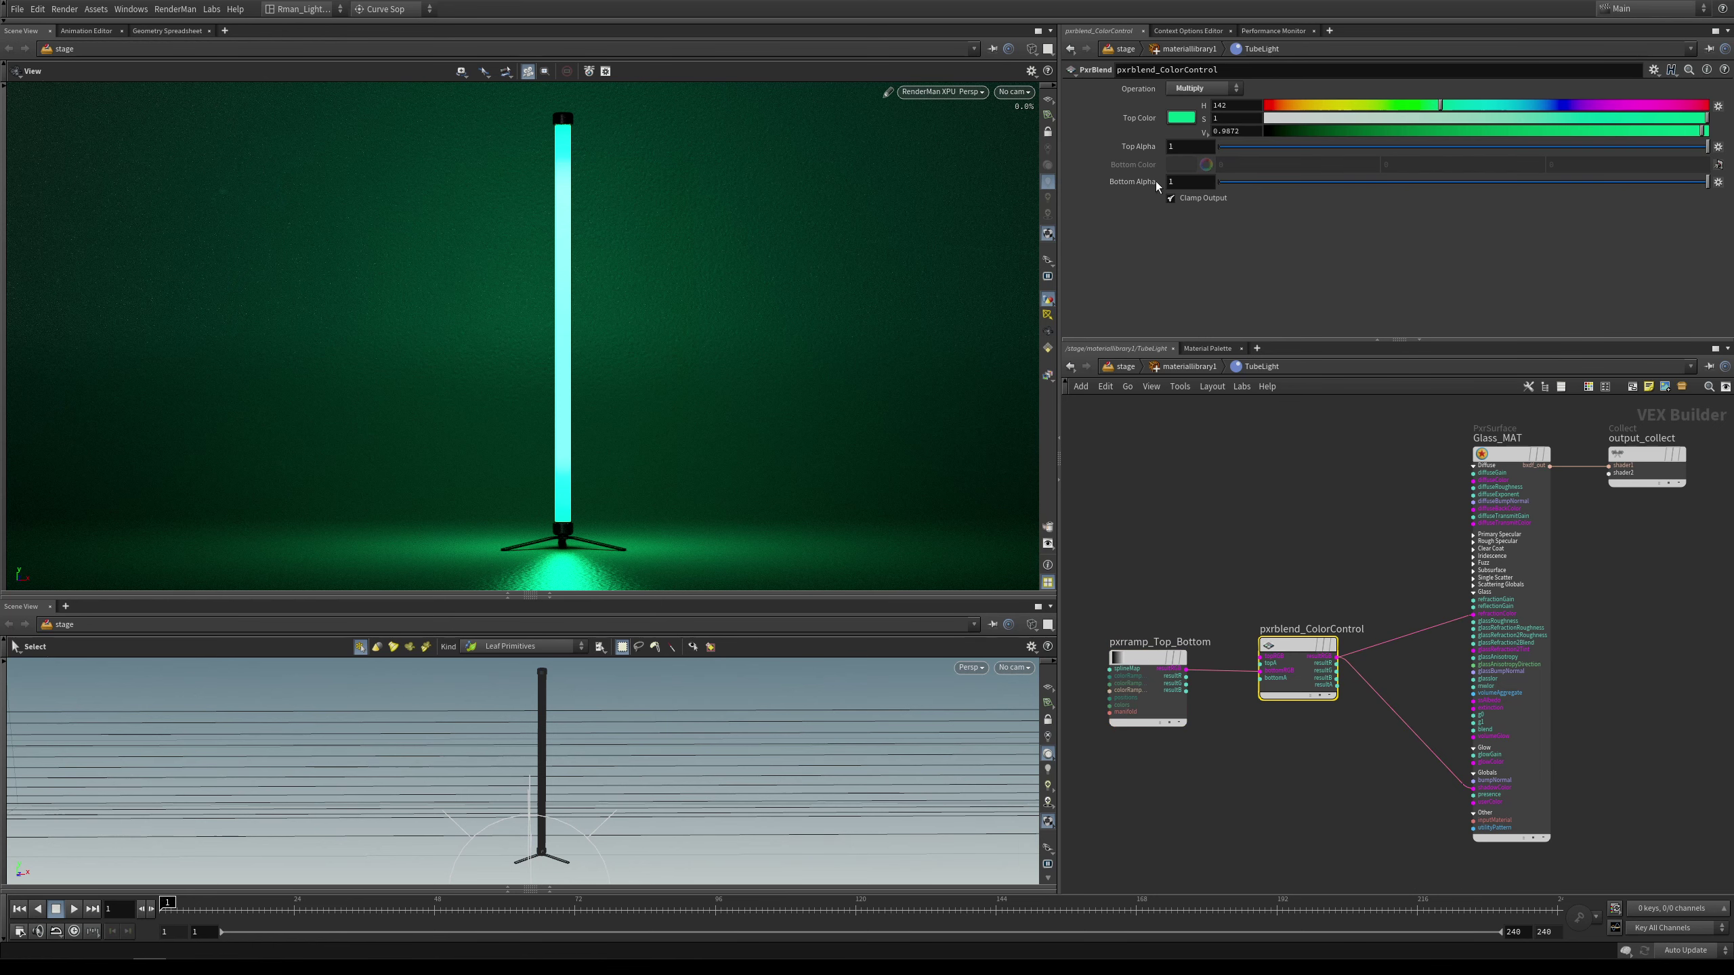
pyautogui.click(1280, 106)
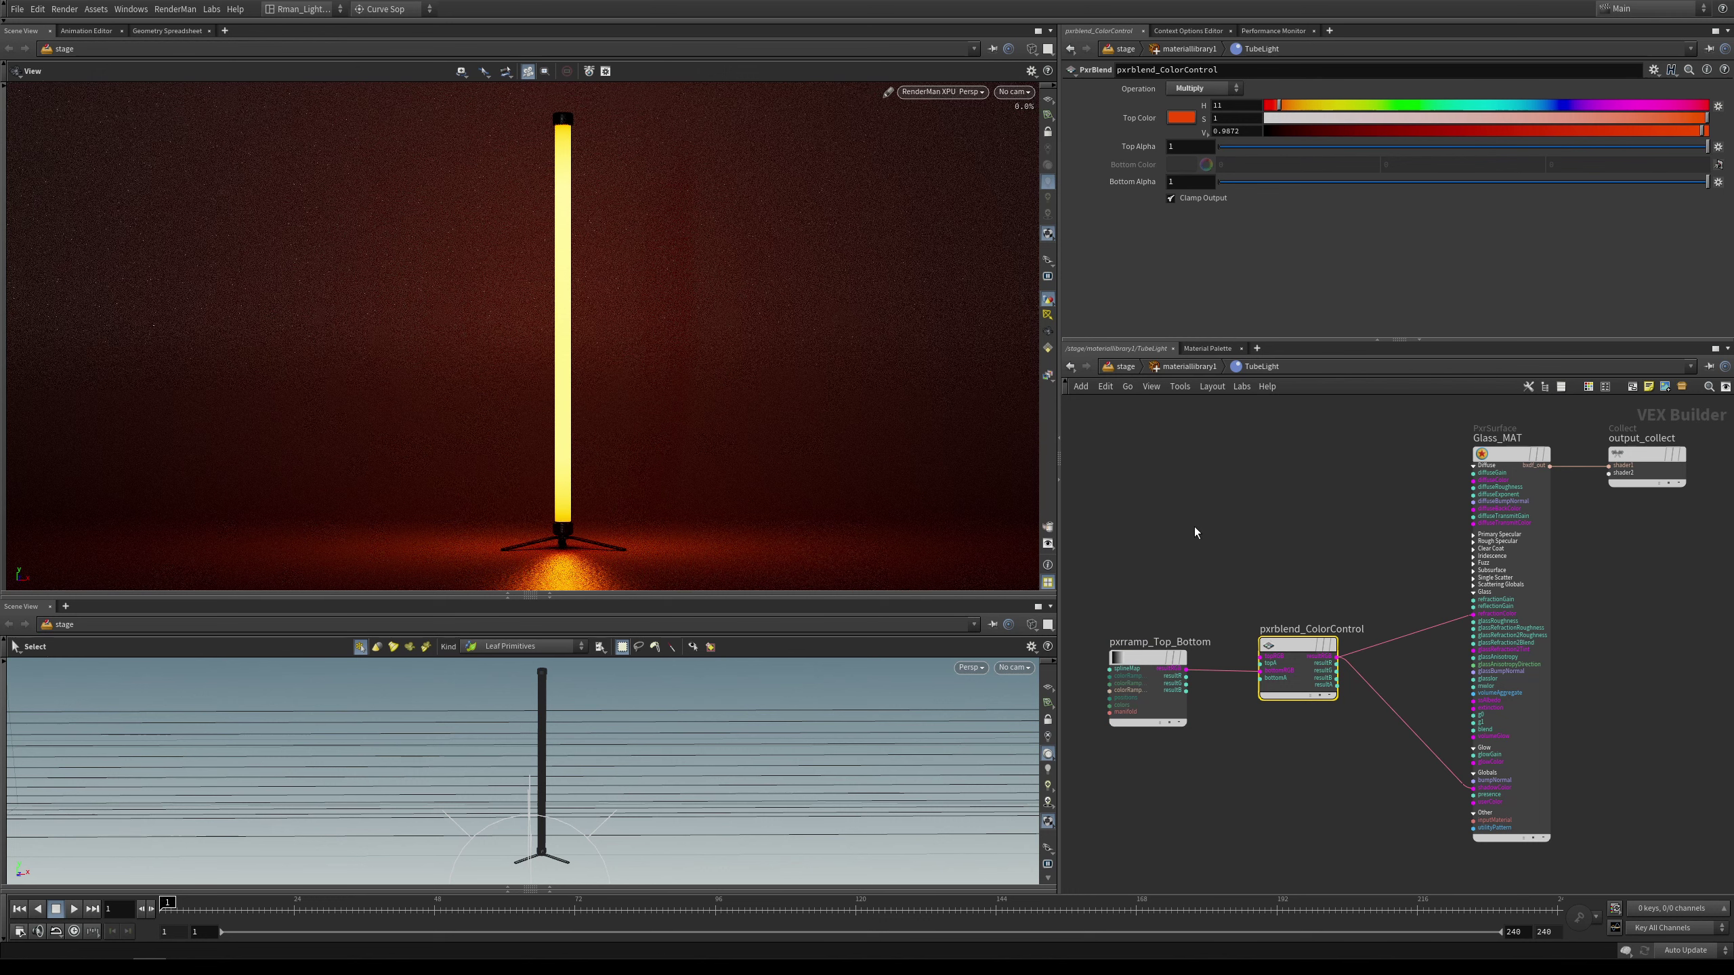
# On pxrramp_Top_Bottom's color ramp, move point 2 slightly closer to the black start and point 4 to position 0.8625
pyautogui.moveTo(1151, 659)
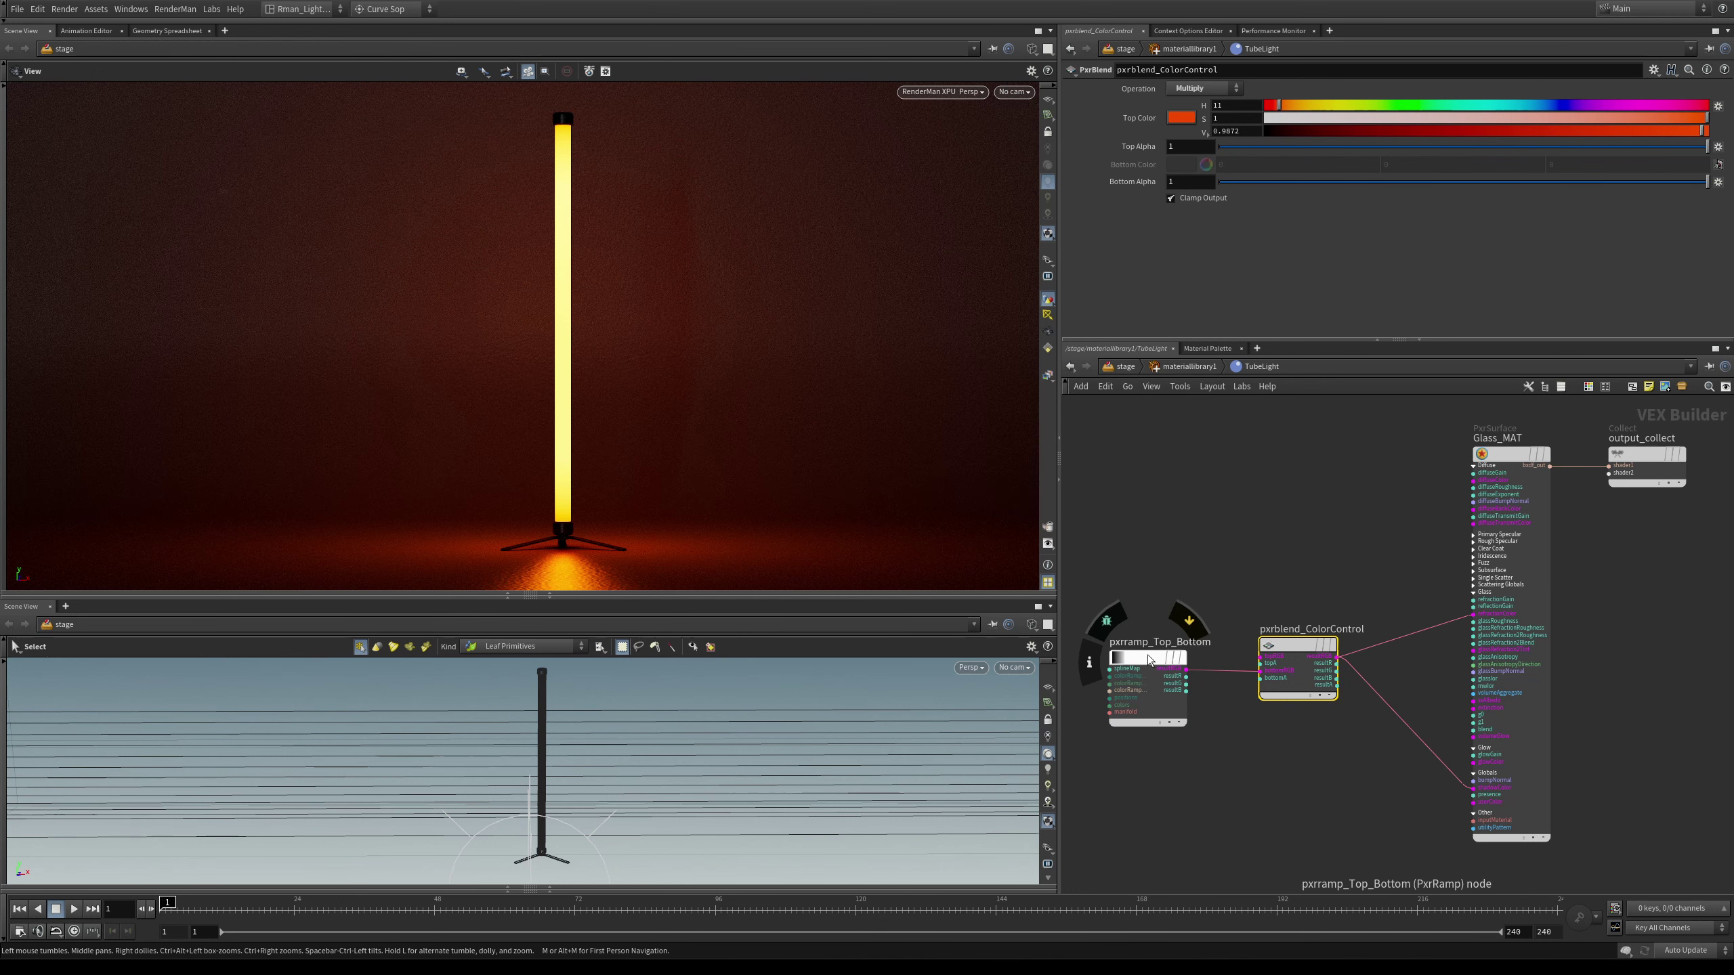
pyautogui.click(1151, 659)
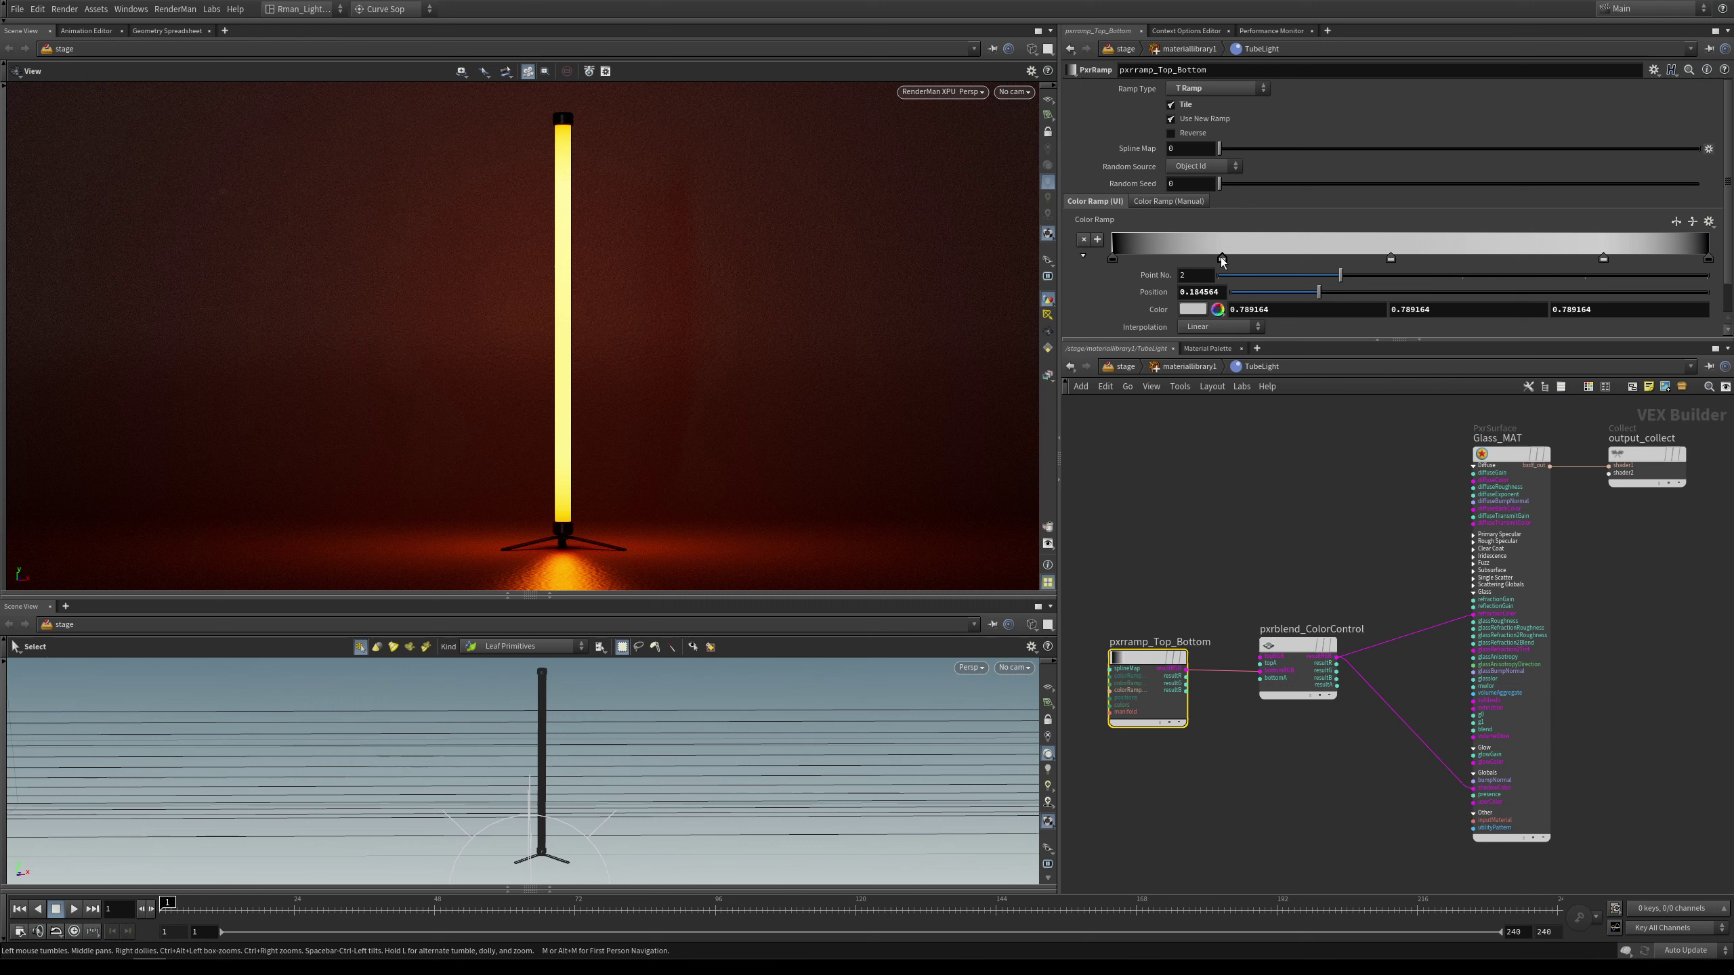
pyautogui.moveTo(1222, 261); pyautogui.dragTo(1146, 261)
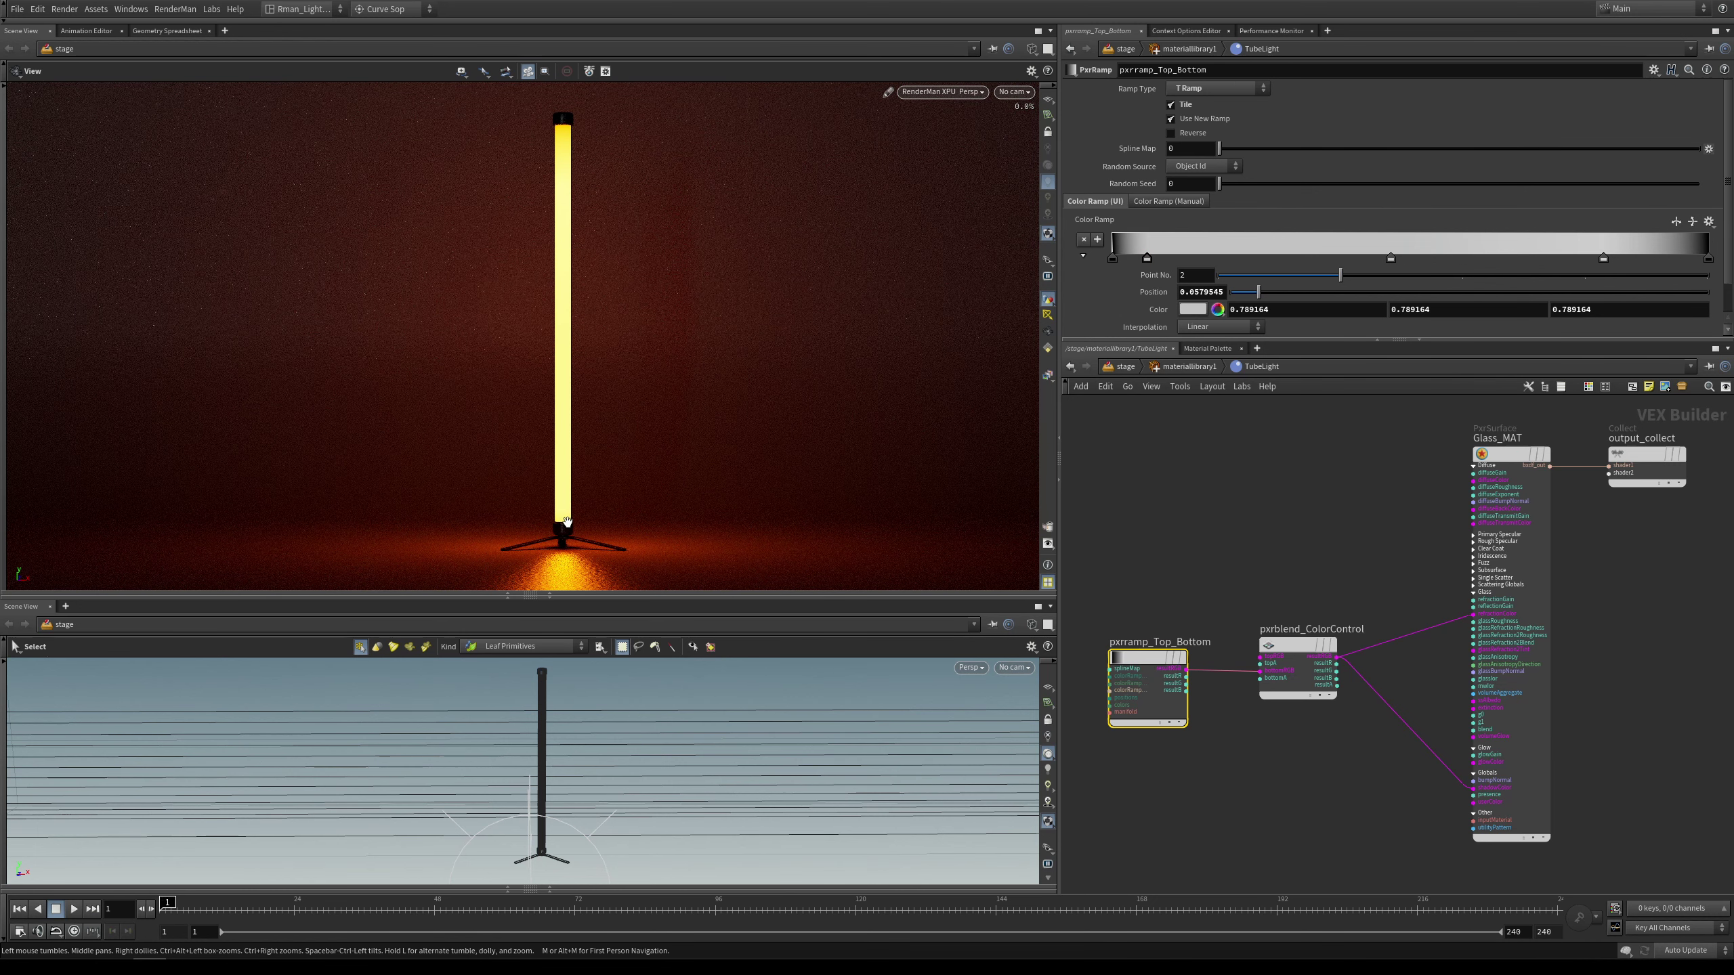
pyautogui.moveTo(1146, 260); pyautogui.dragTo(1313, 263)
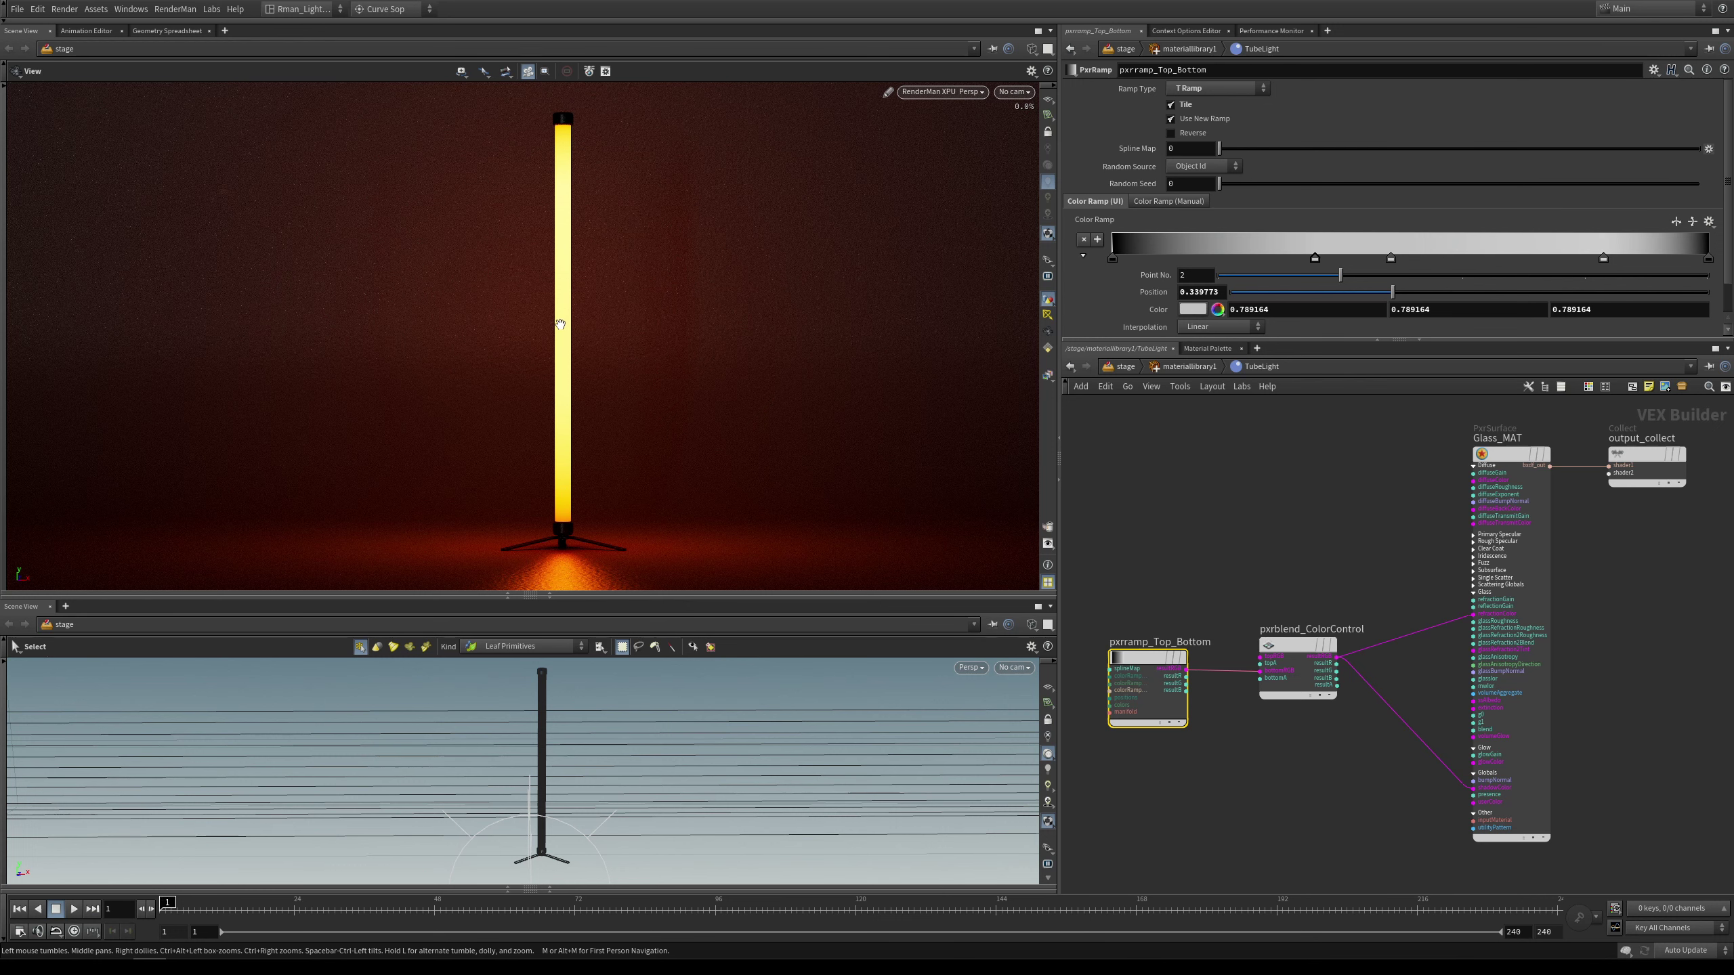
pyautogui.moveTo(1308, 260); pyautogui.dragTo(1212, 260)
pyautogui.moveTo(1602, 257); pyautogui.dragTo(1453, 258)
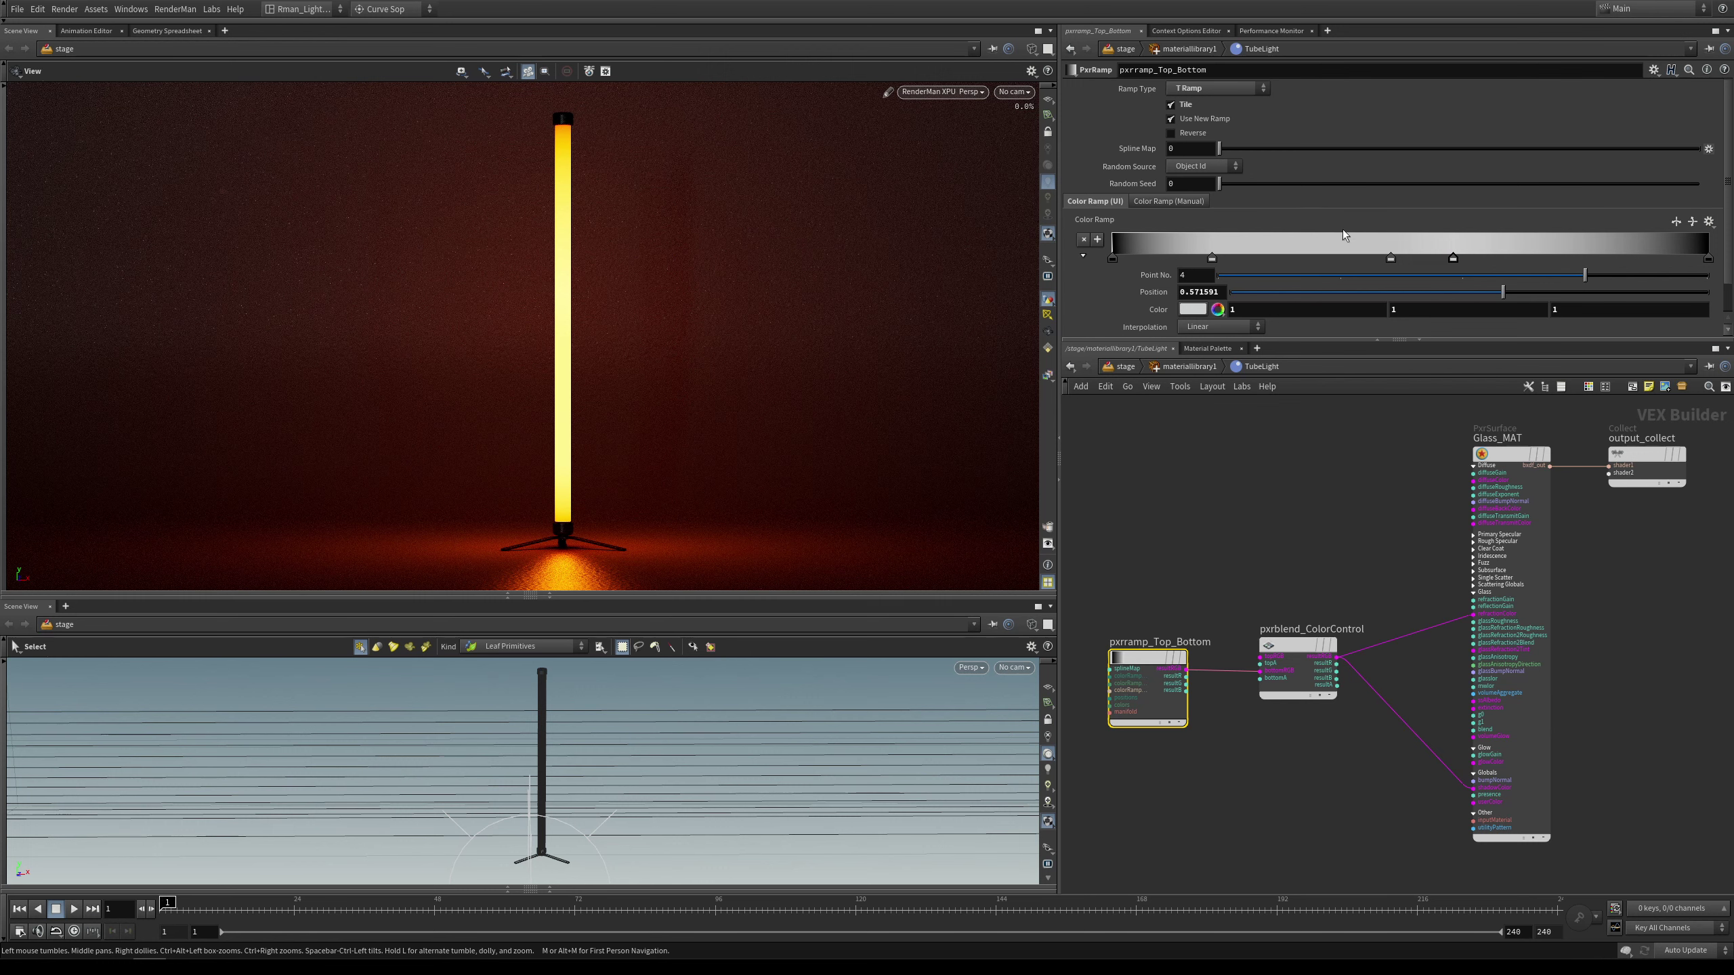
pyautogui.moveTo(1452, 258); pyautogui.dragTo(1626, 257)
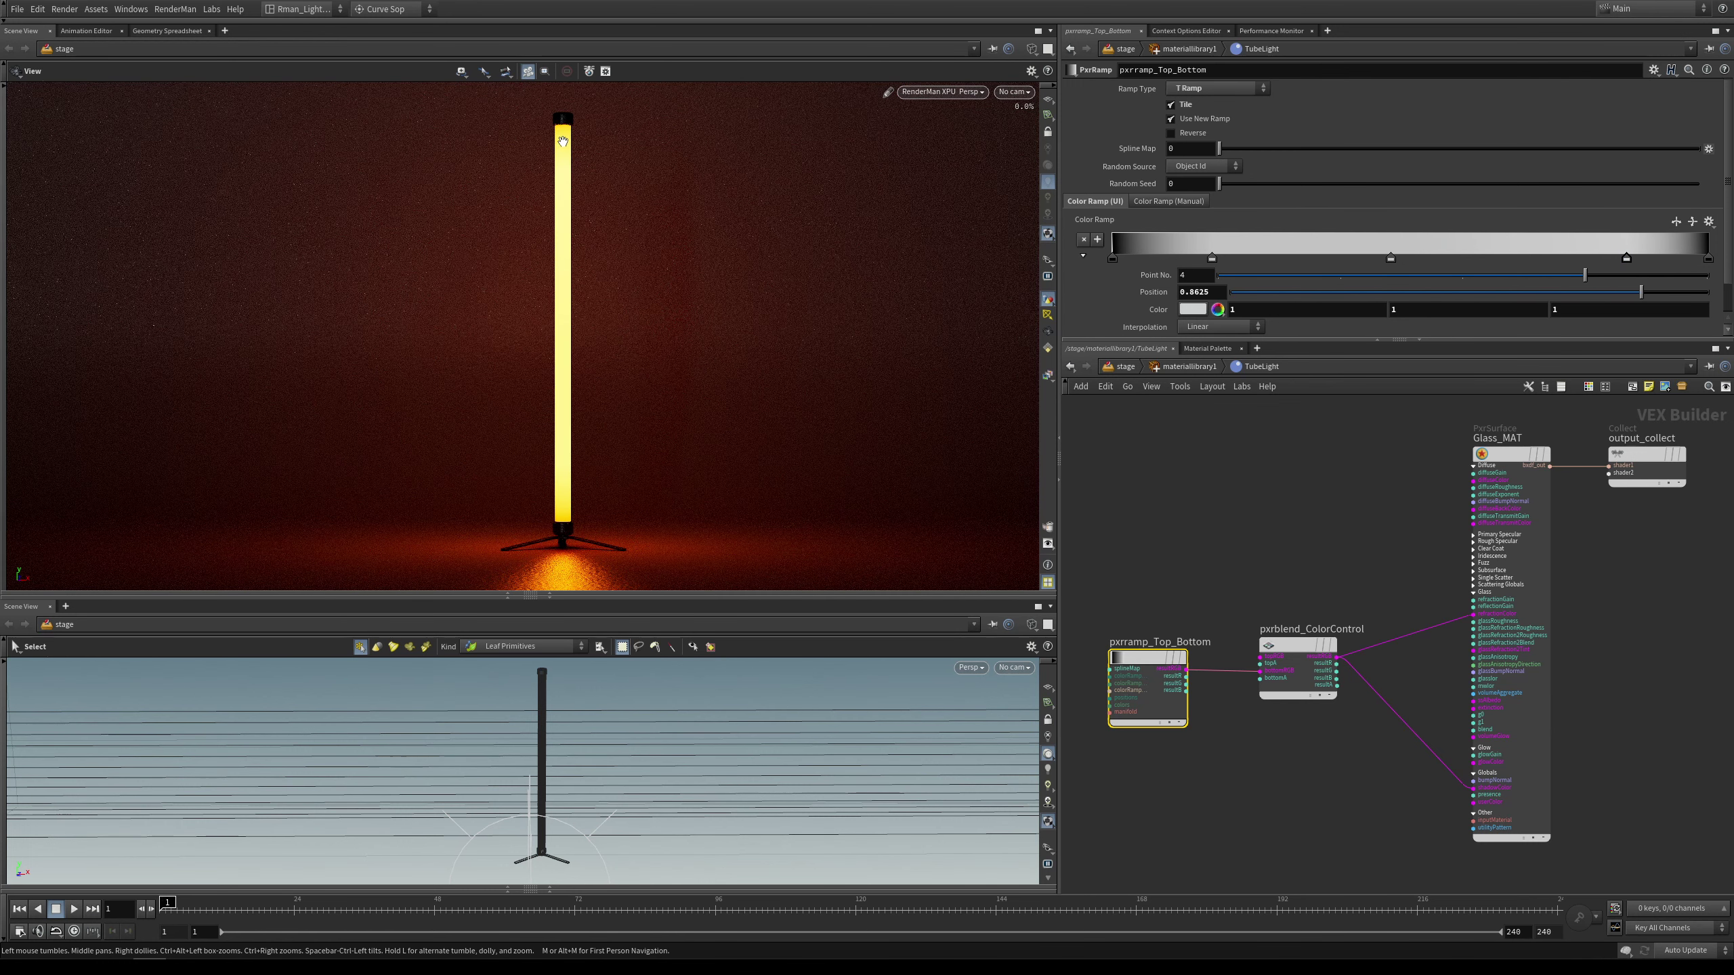
# Add a PxrRamp node above pxrramp_Top_Bottom and connect its RGB result to pxrblend_ColorControl's top color input
pyautogui.click(1115, 531)
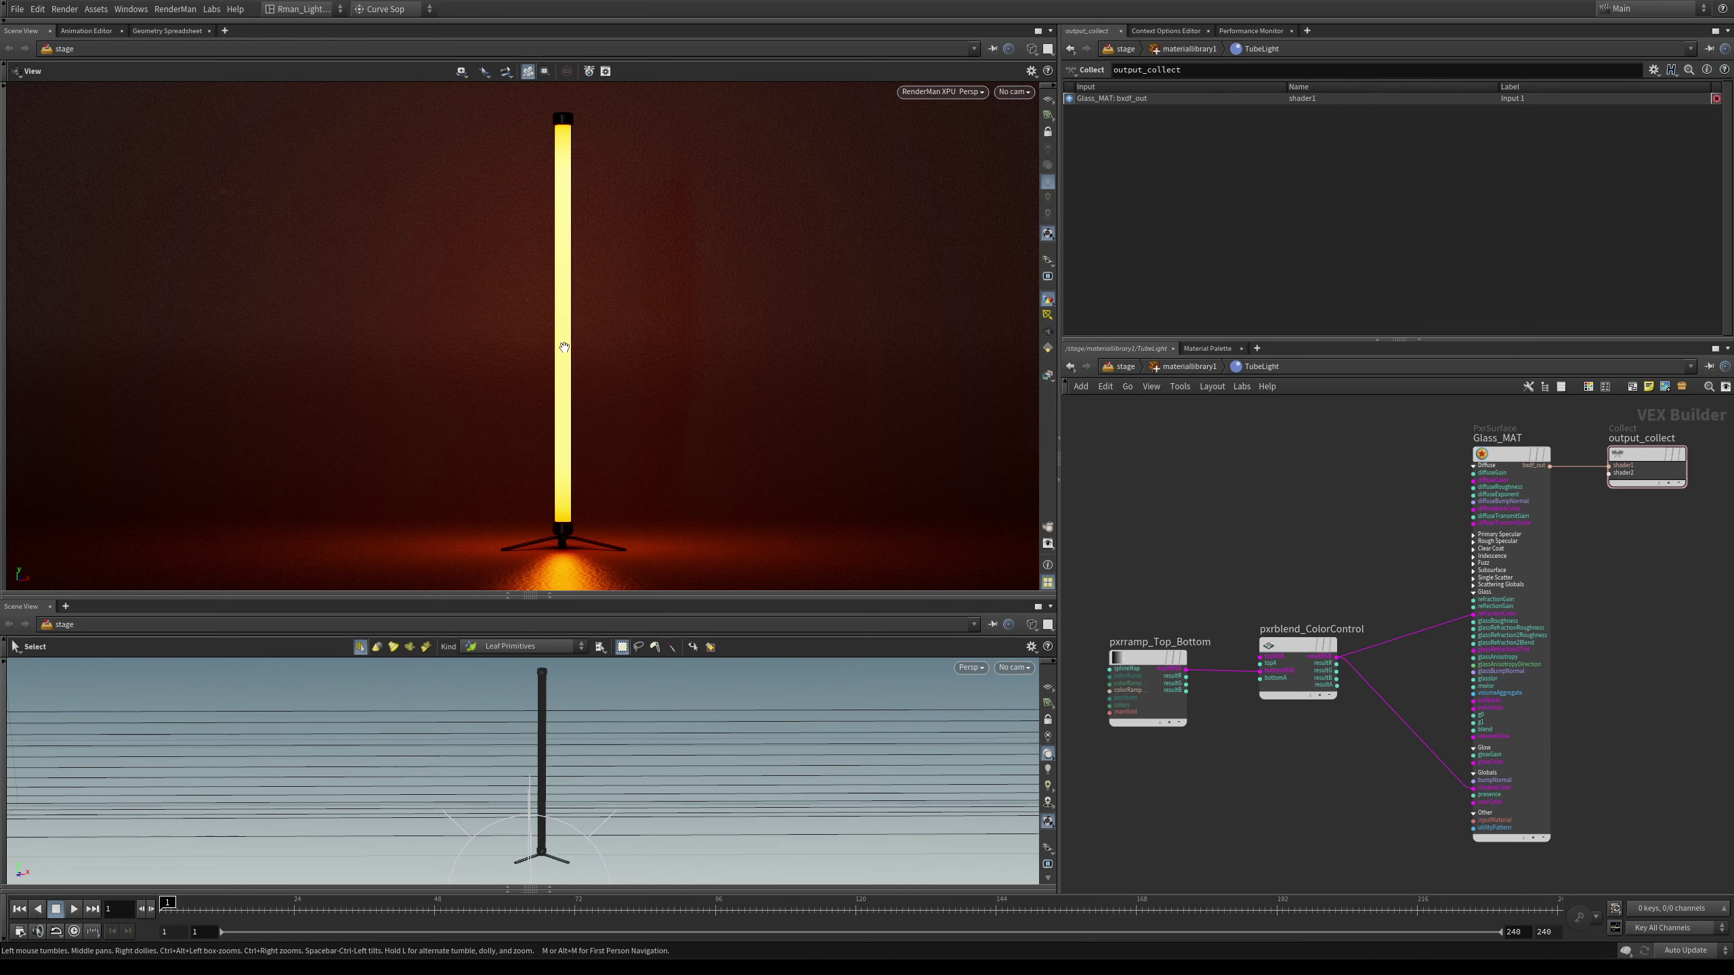
pyautogui.press('Tab')
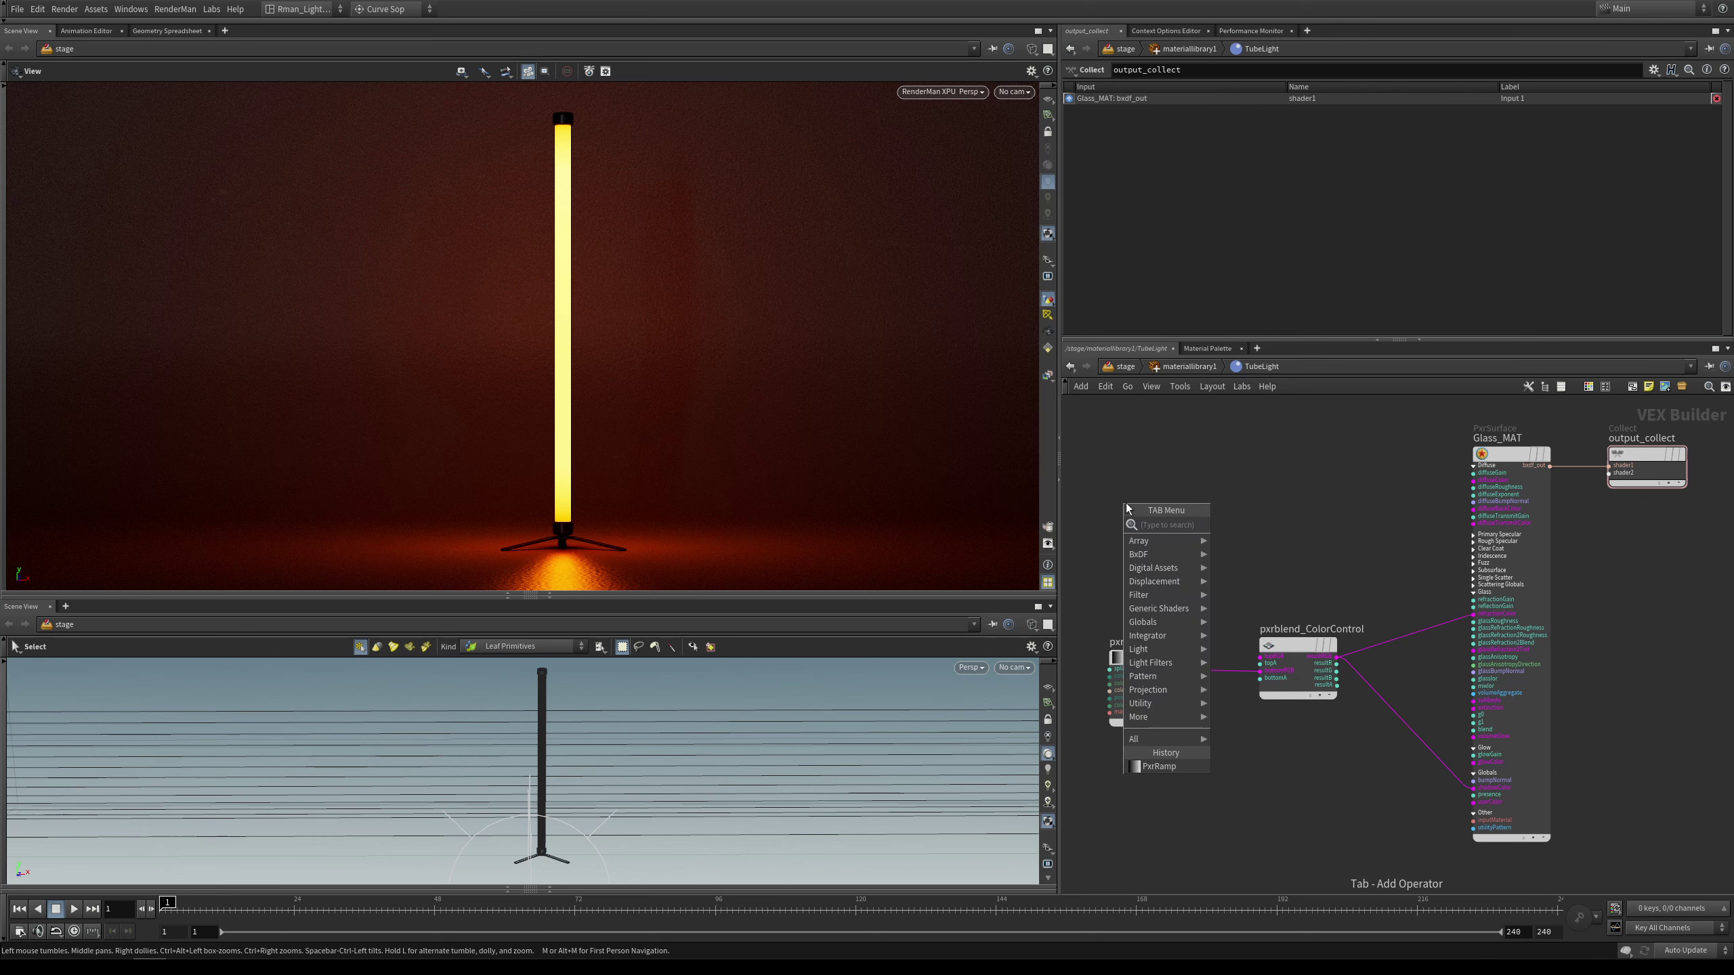
pyautogui.write('ra')
pyautogui.click(1248, 528)
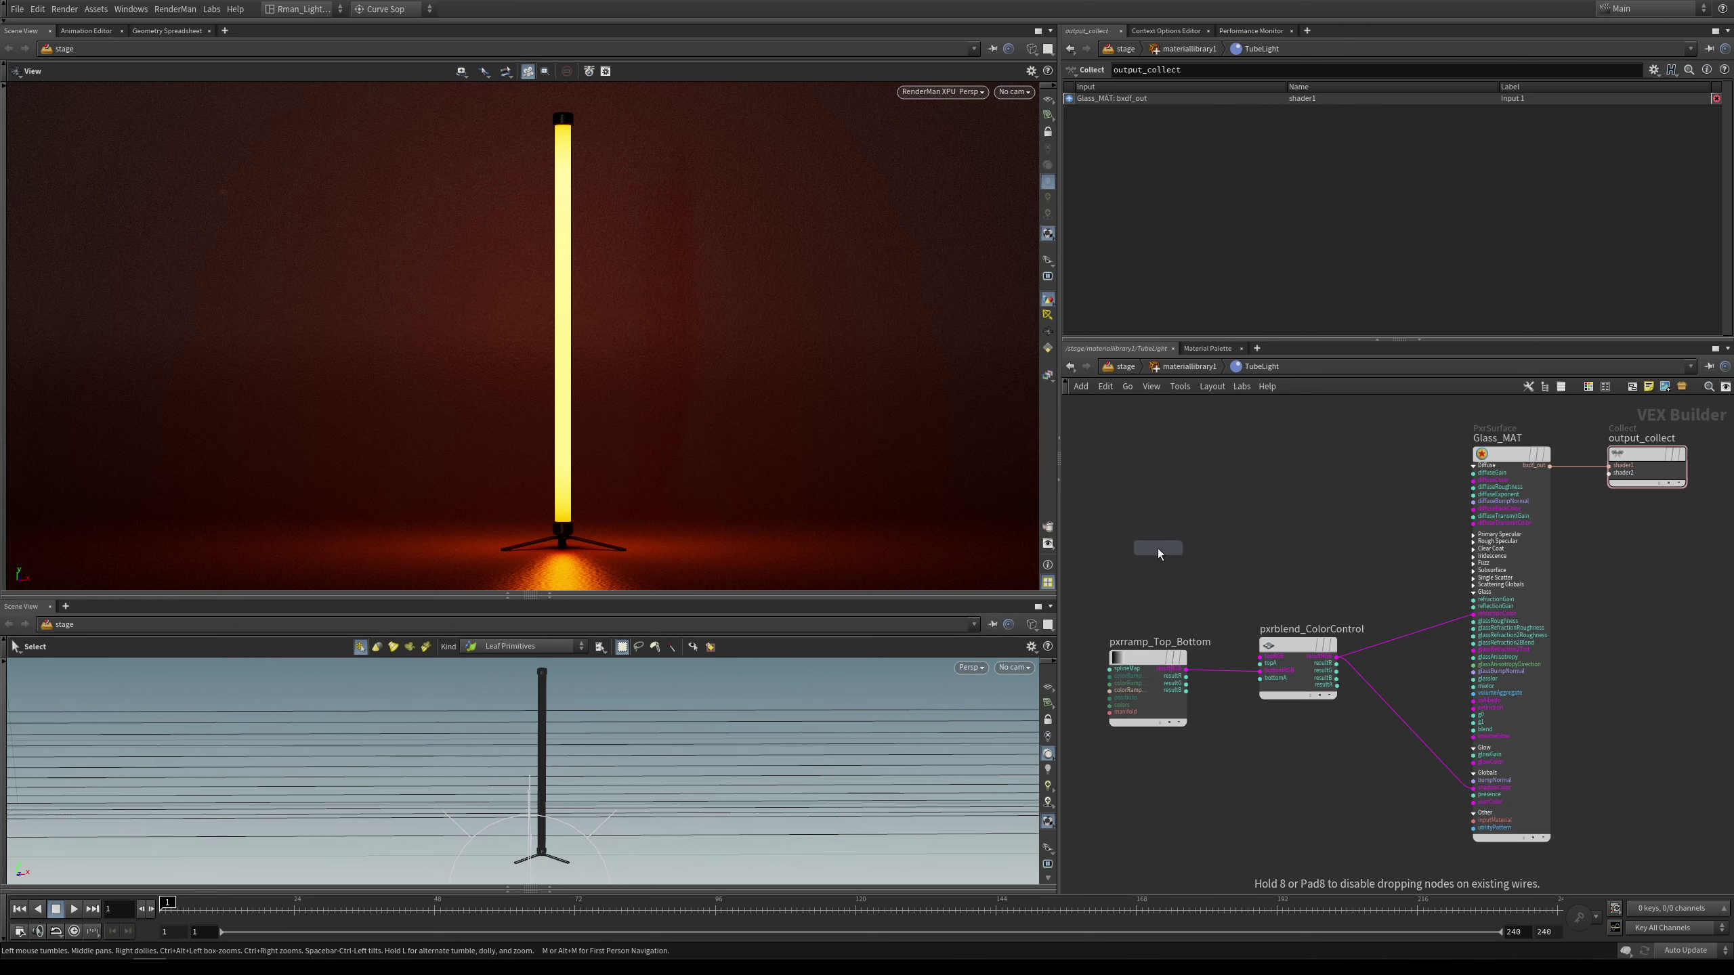
pyautogui.click(1202, 573)
pyautogui.click(1293, 645)
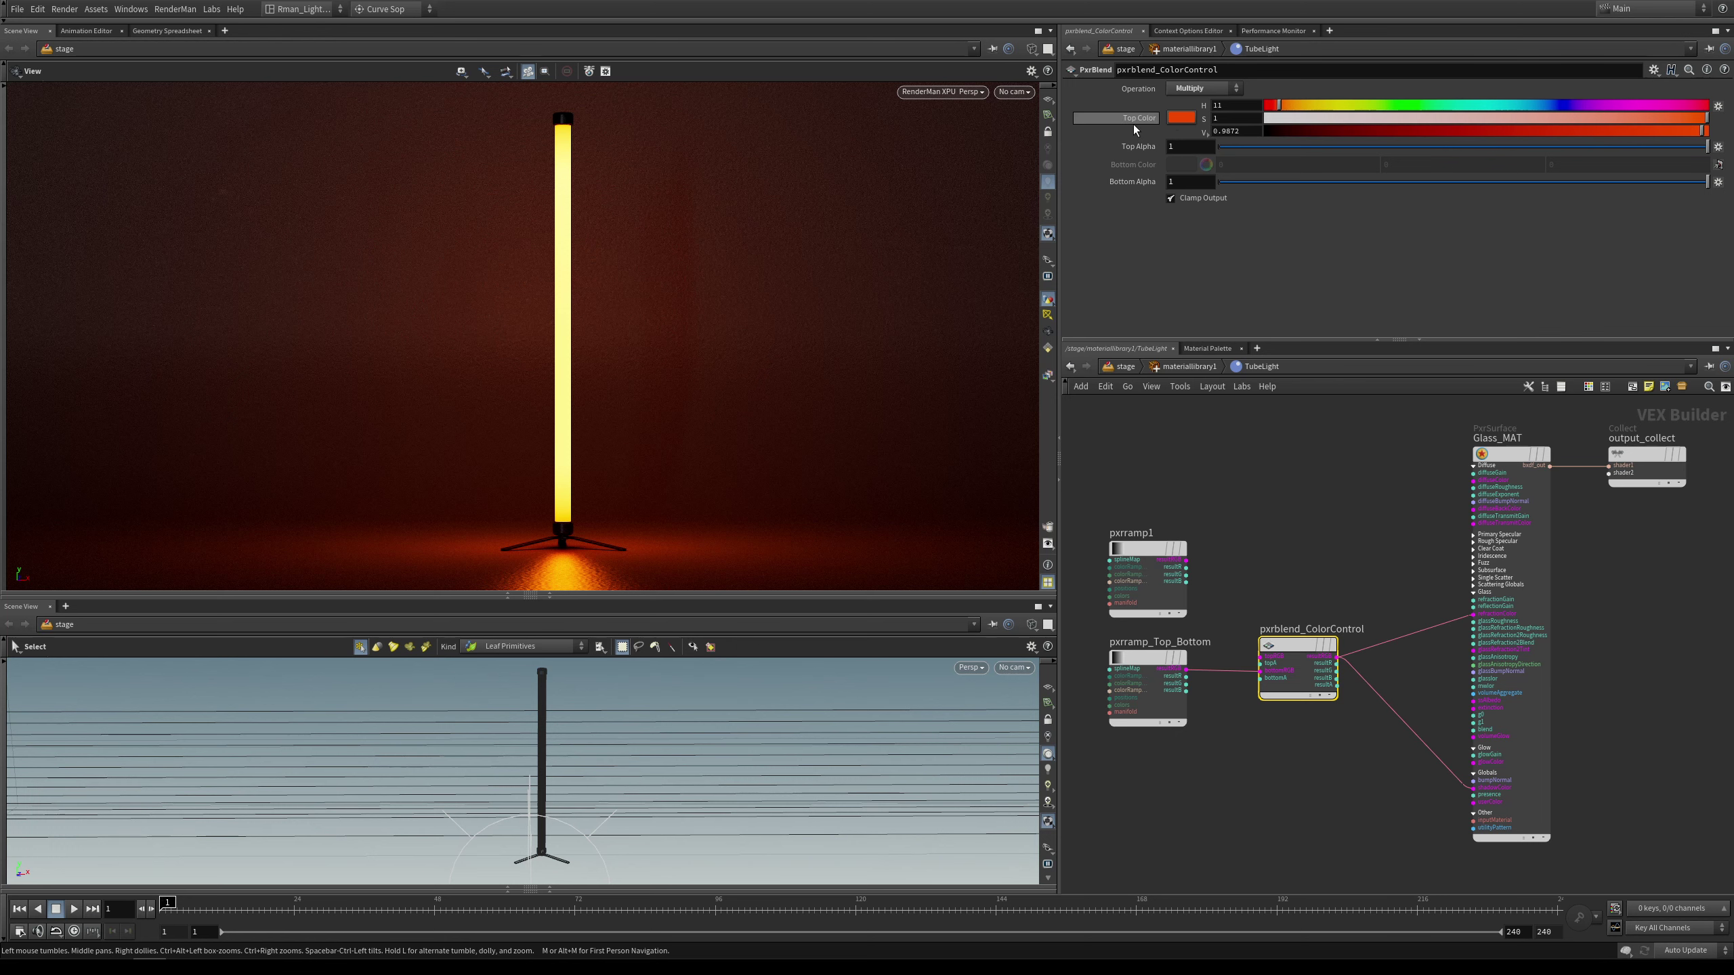
pyautogui.moveTo(1188, 564); pyautogui.dragTo(1260, 656)
# Apply the Inferno preset to pxrramp1's color ramp and set its ramp type to T Ramp
pyautogui.click(1171, 563)
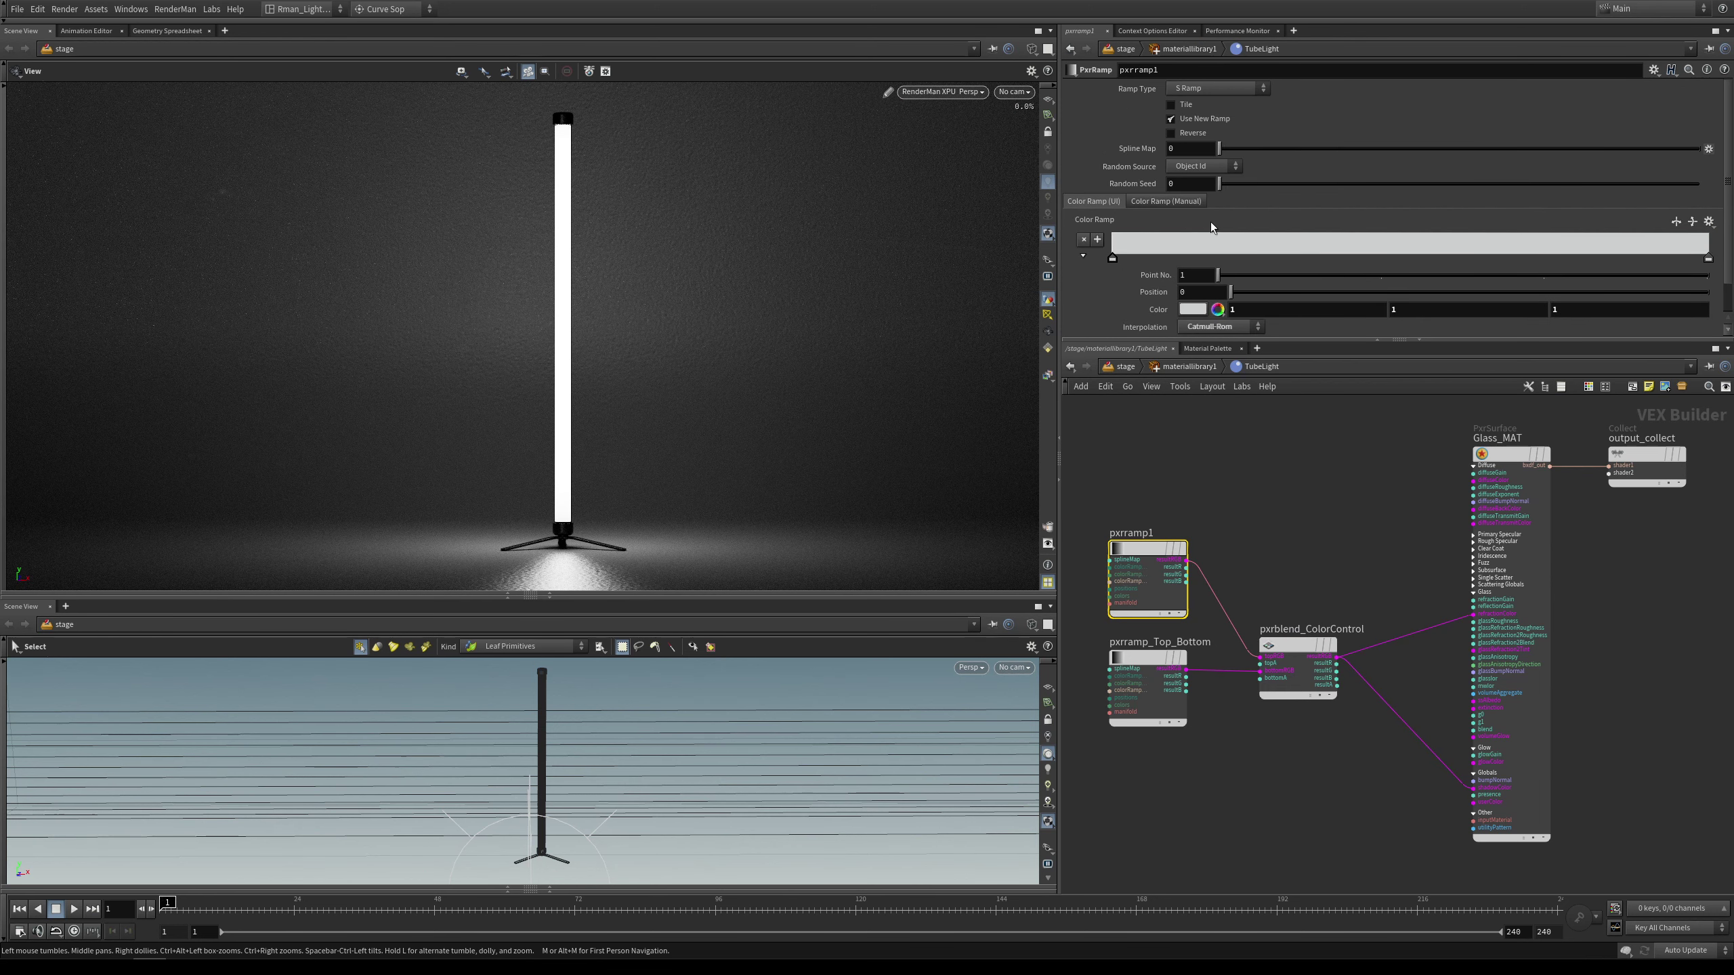
pyautogui.click(1709, 223)
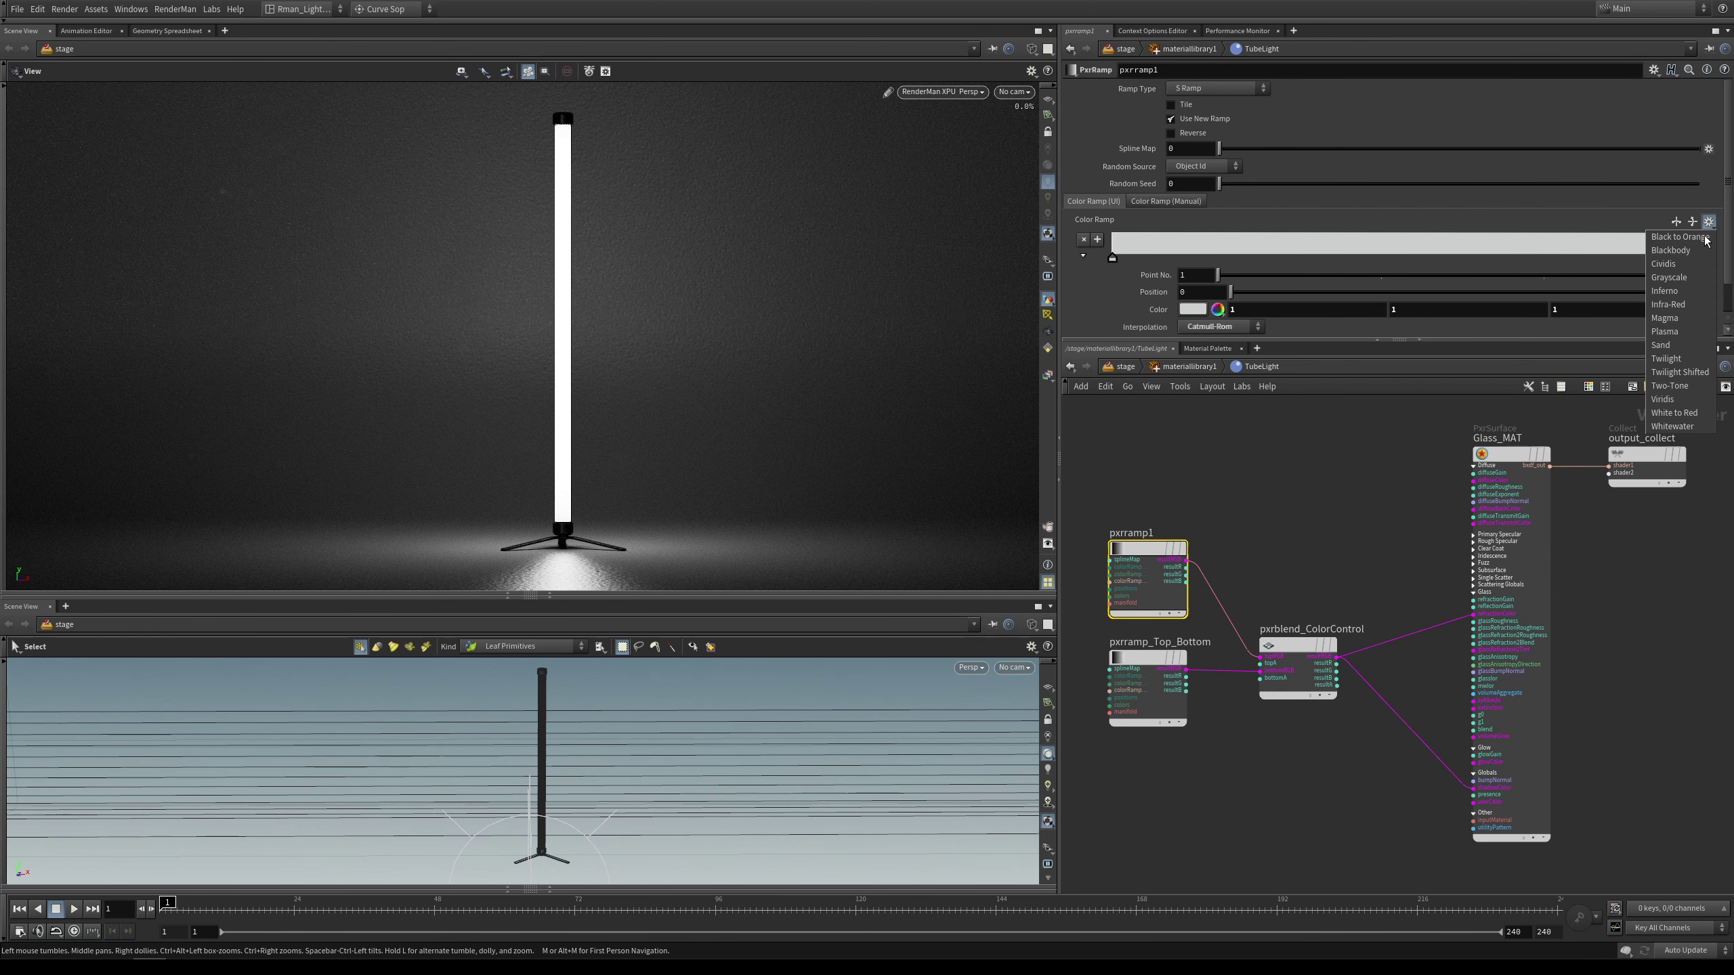
pyautogui.click(1684, 291)
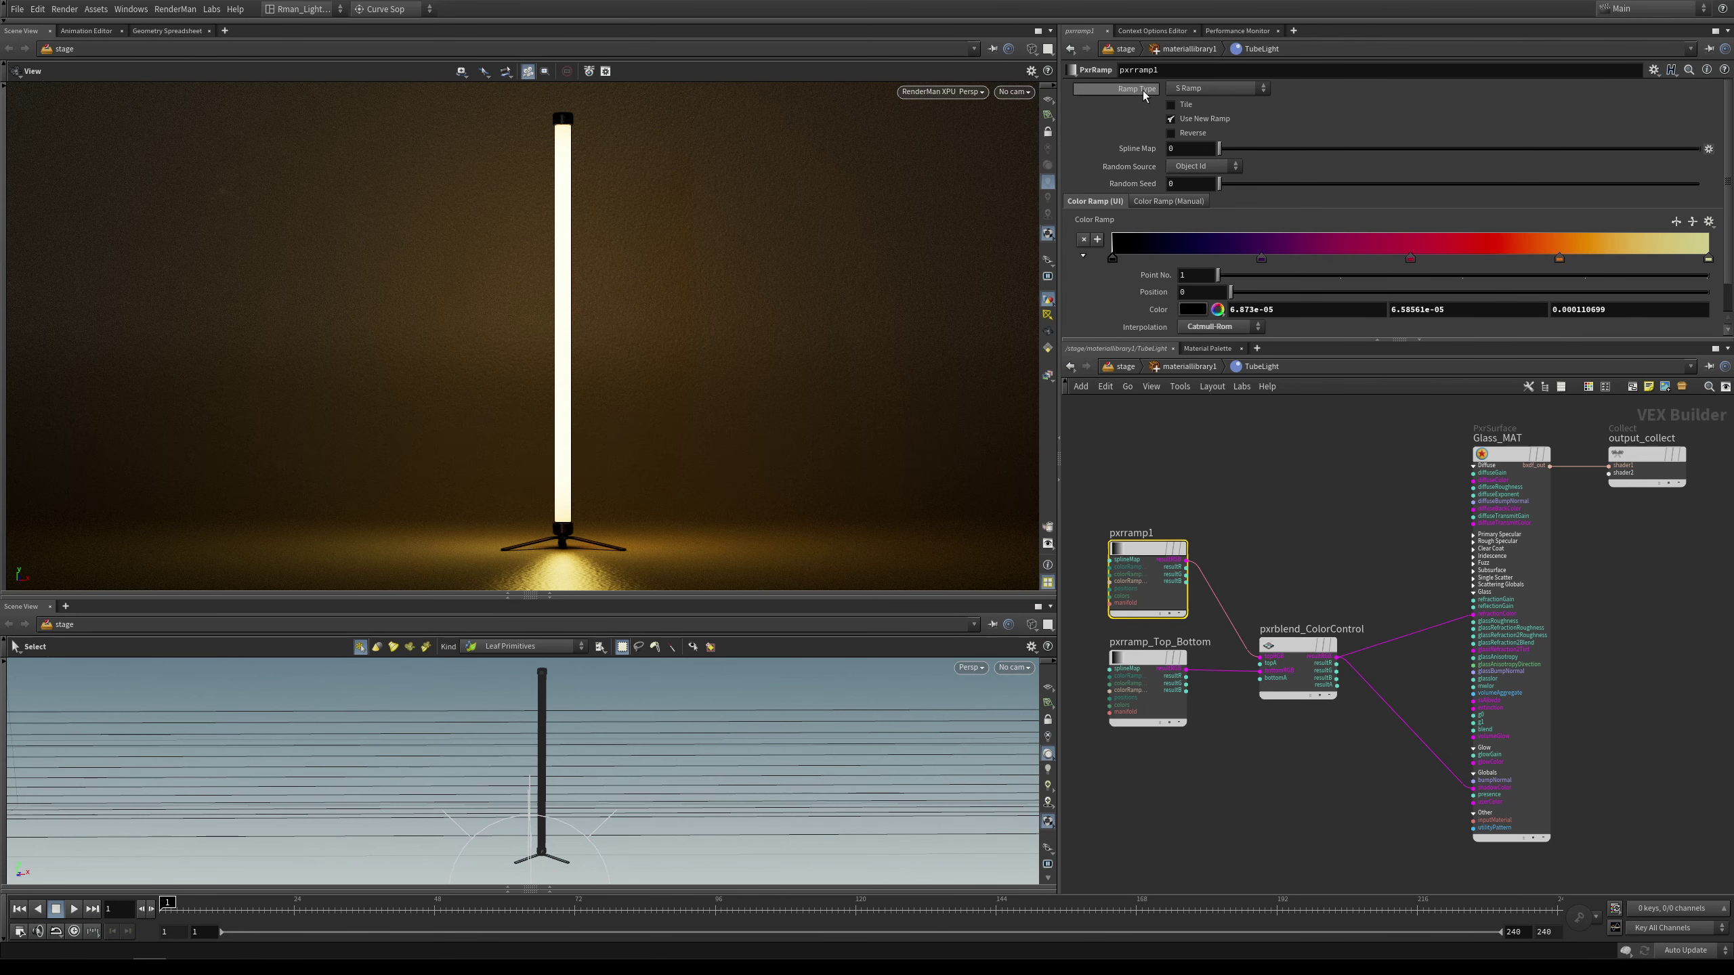
pyautogui.click(1202, 88)
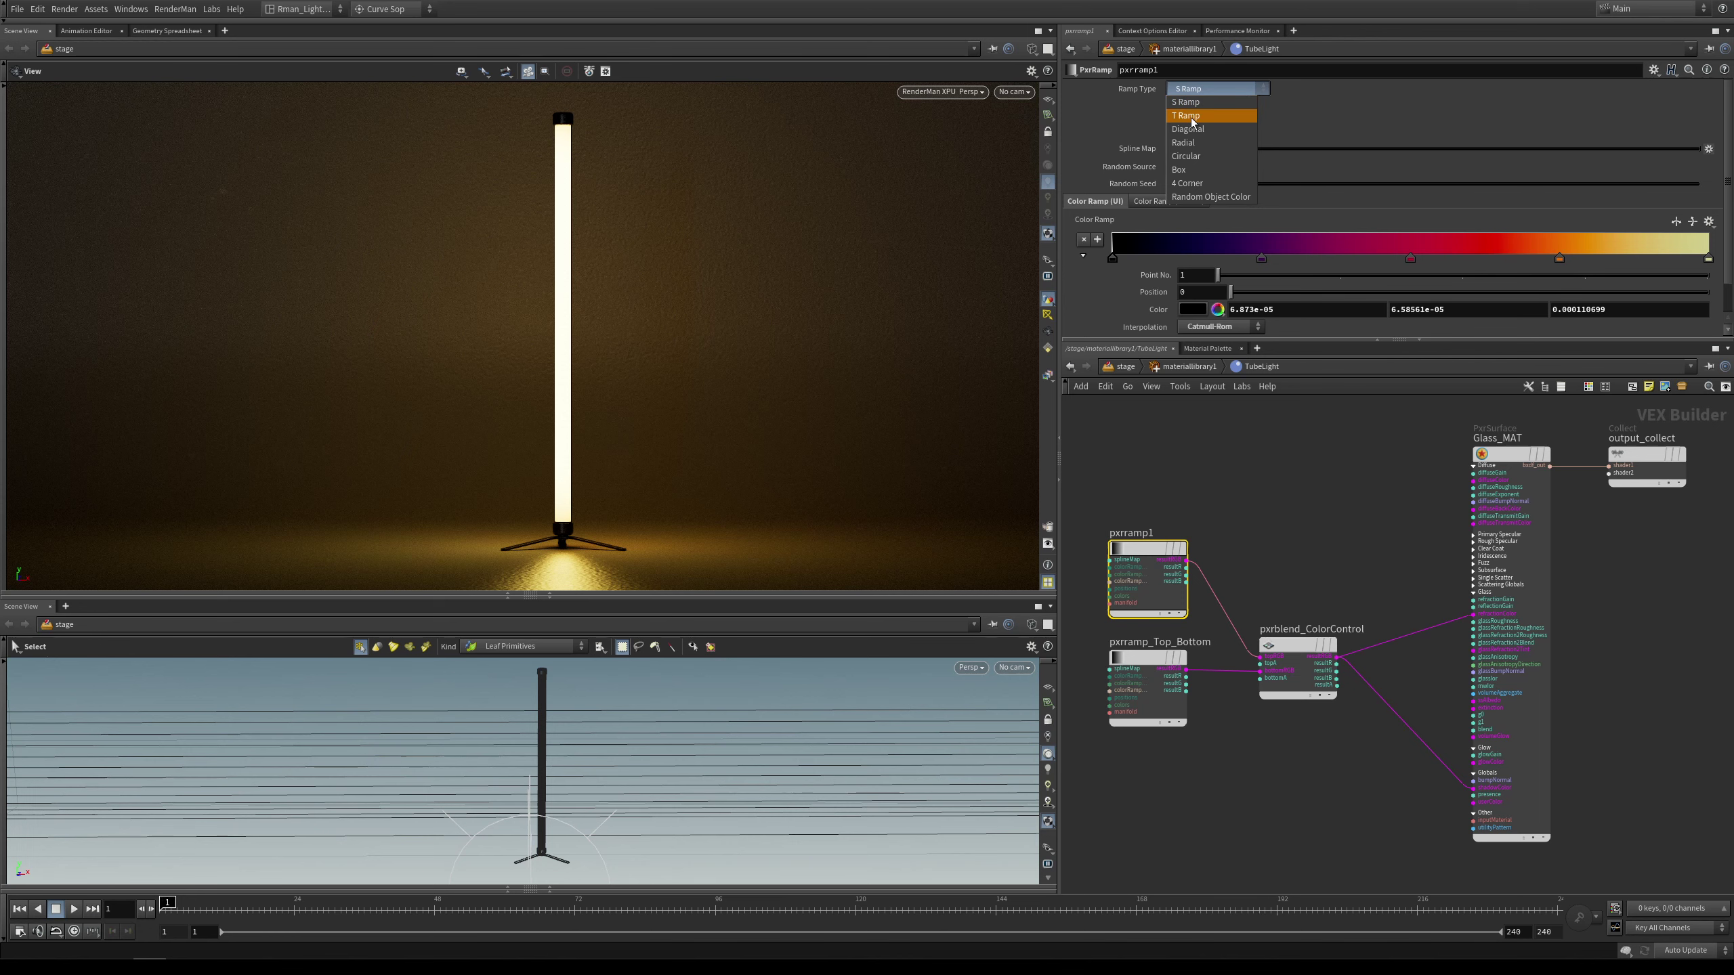
pyautogui.click(1192, 117)
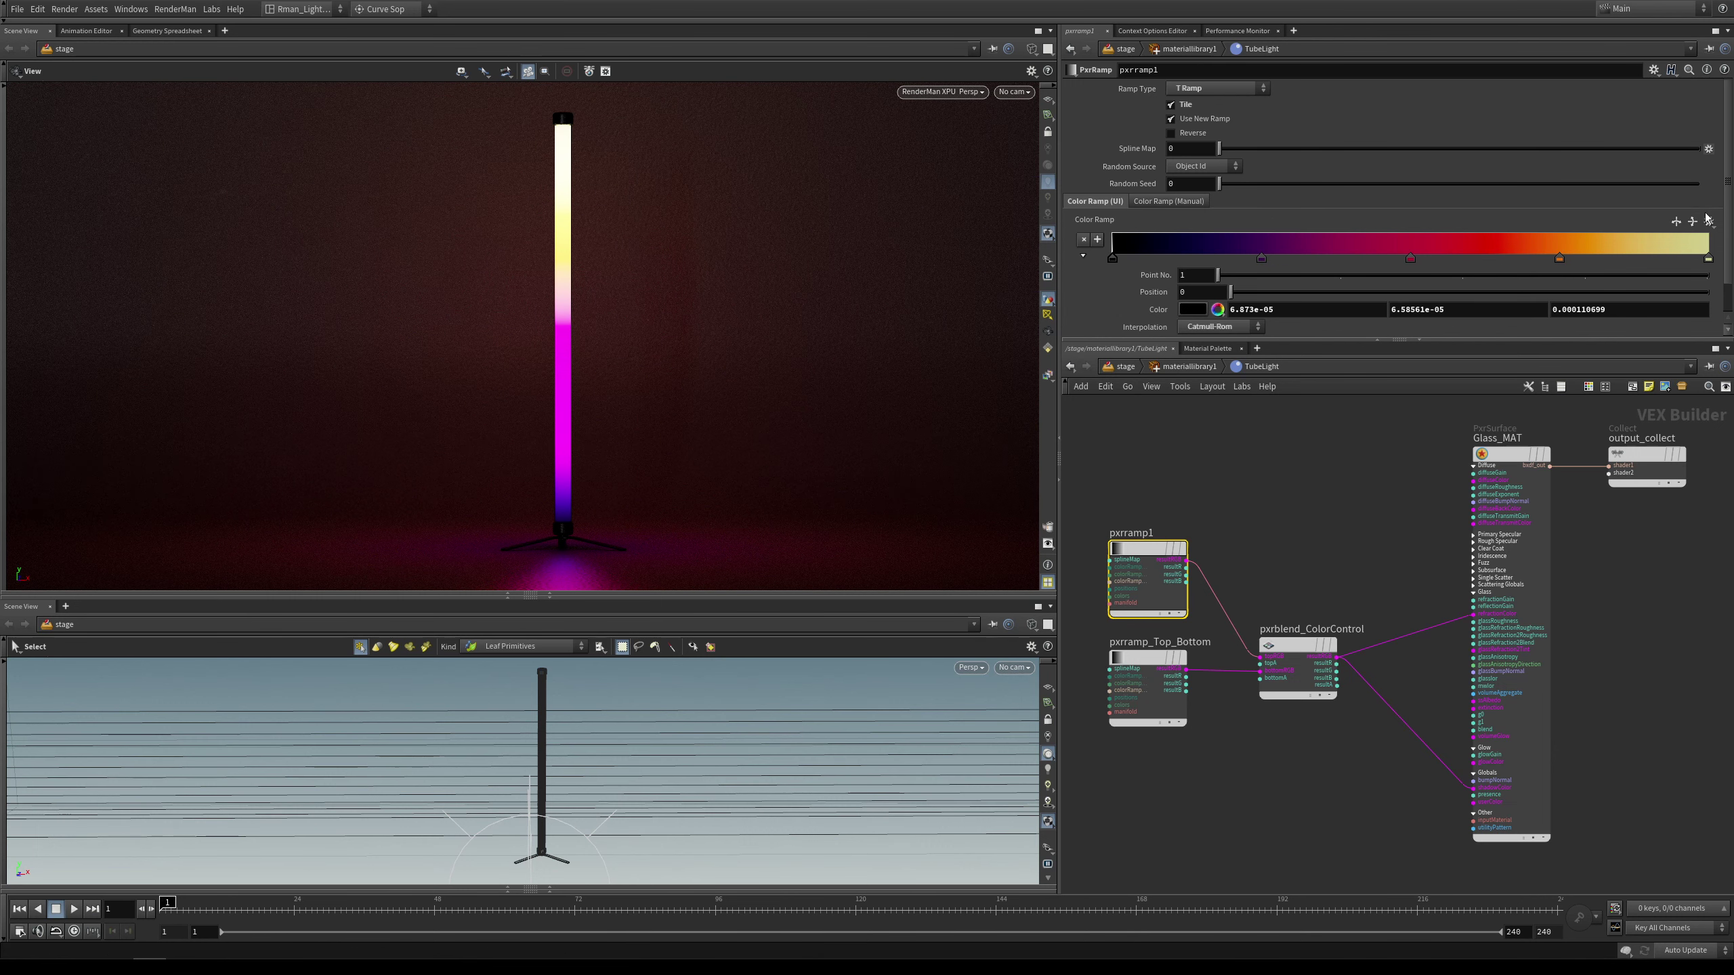
# Try the Plasma and Twilight presets on pxrramp1's color ramp
pyautogui.click(1708, 220)
pyautogui.click(1683, 340)
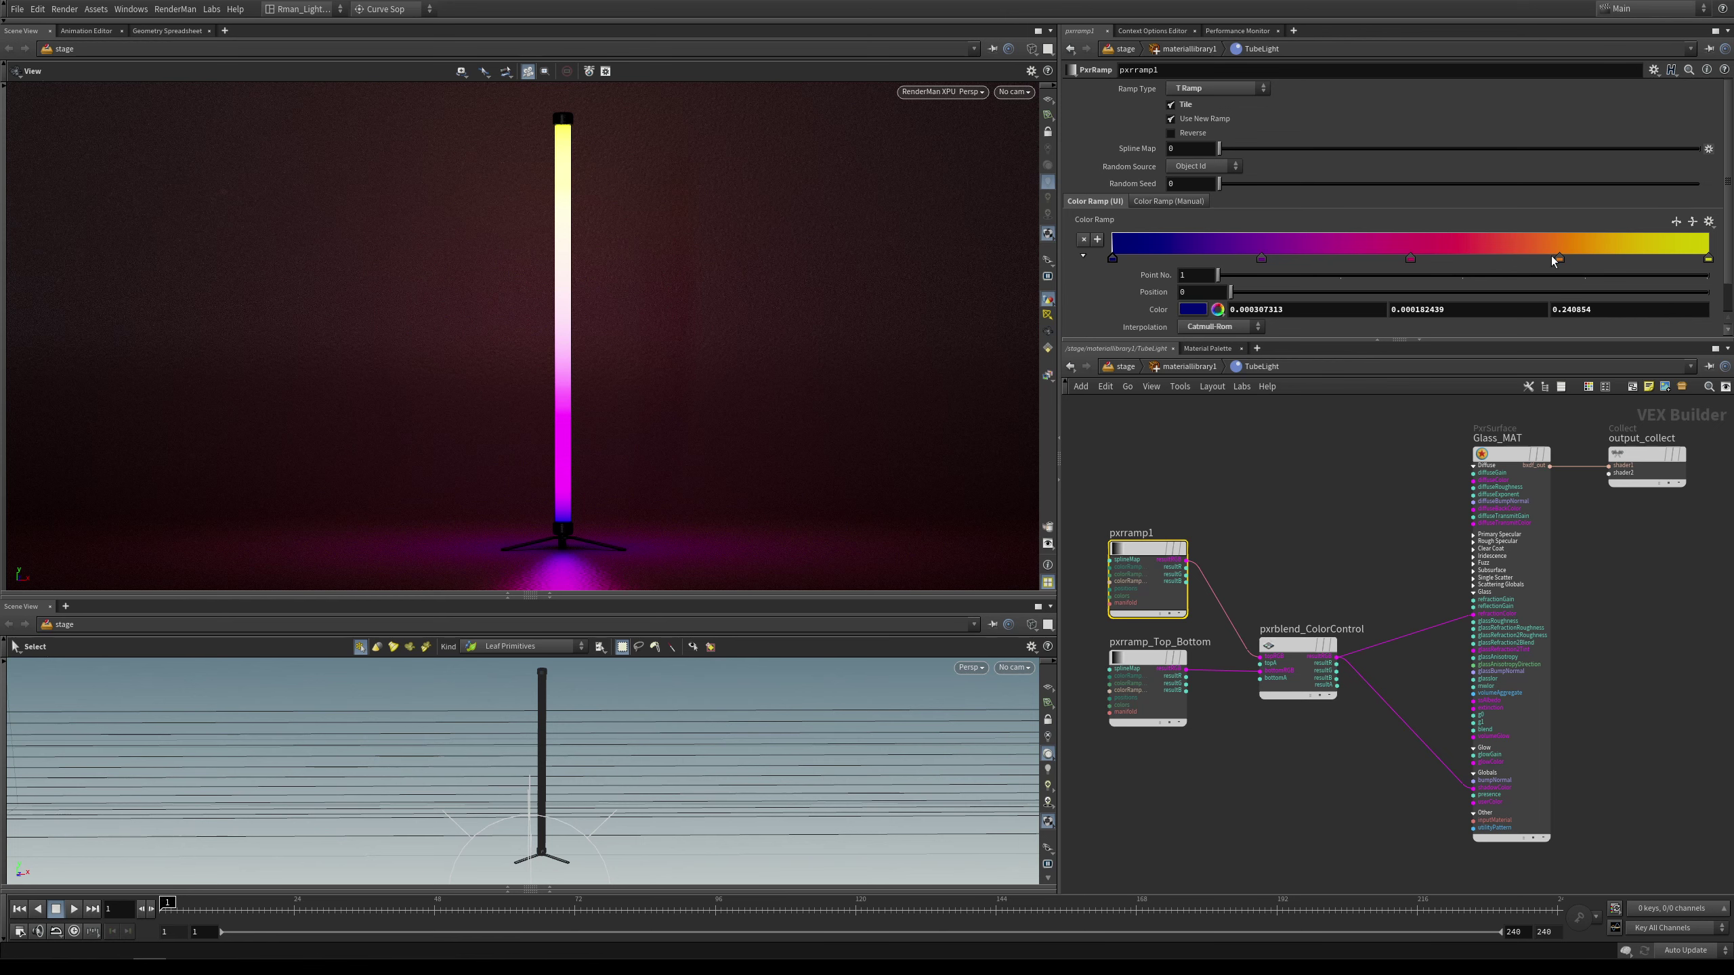
pyautogui.click(1709, 222)
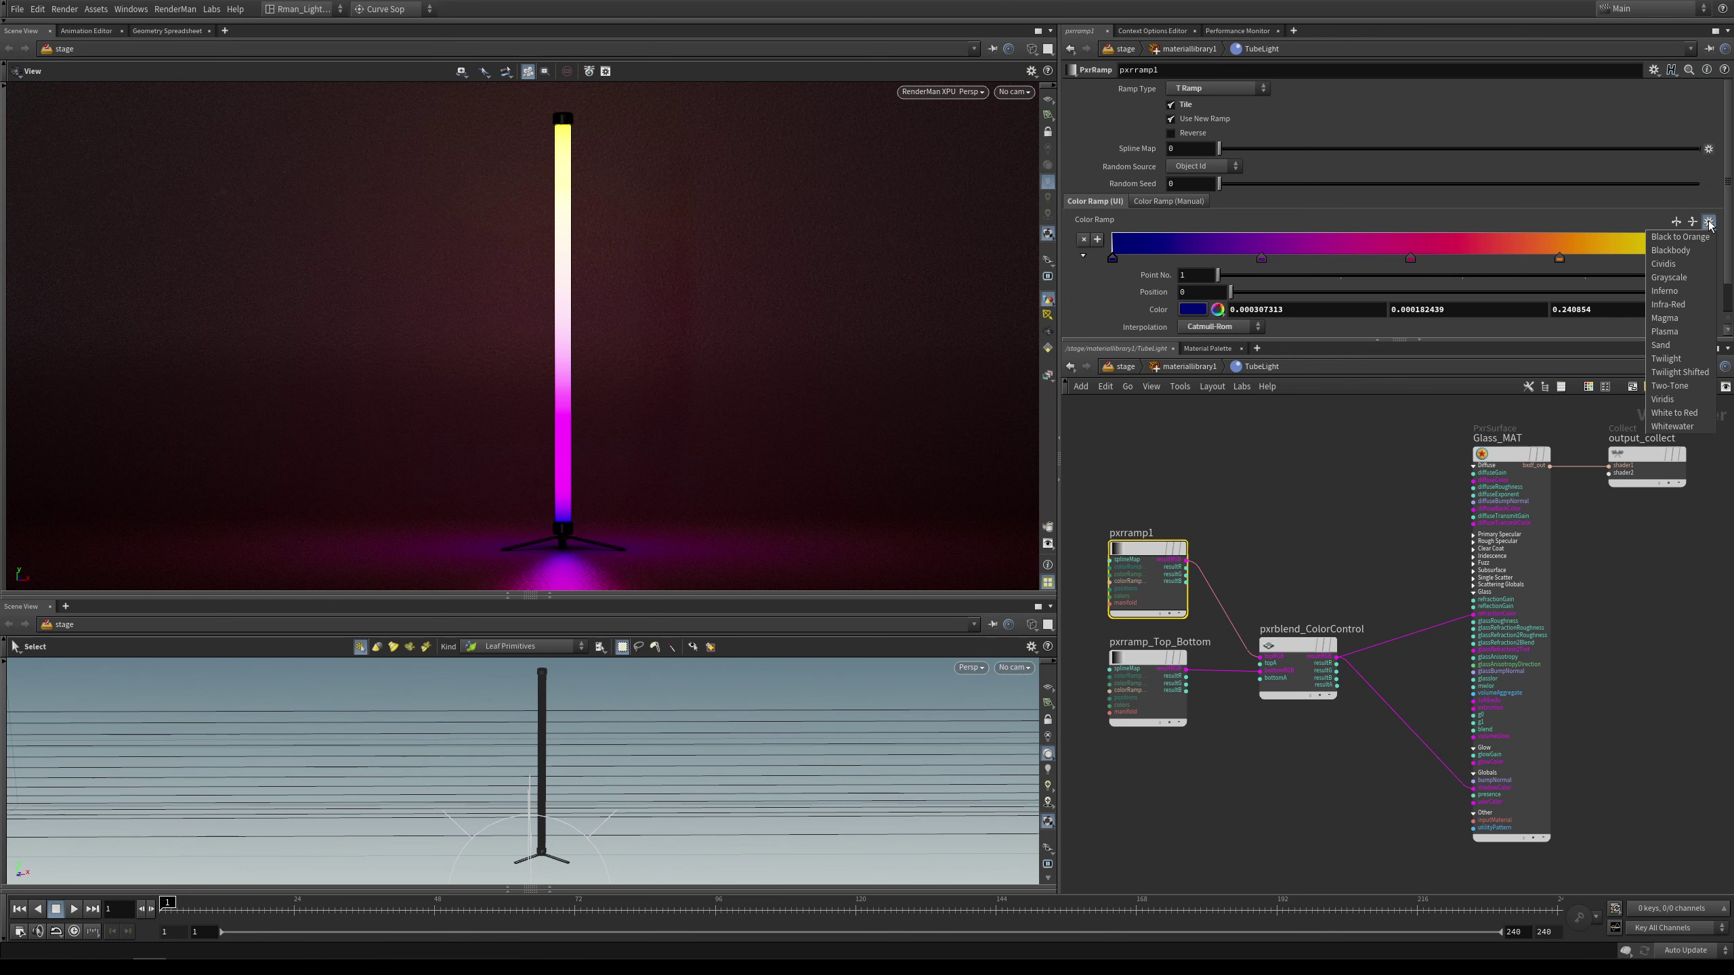
pyautogui.click(1680, 360)
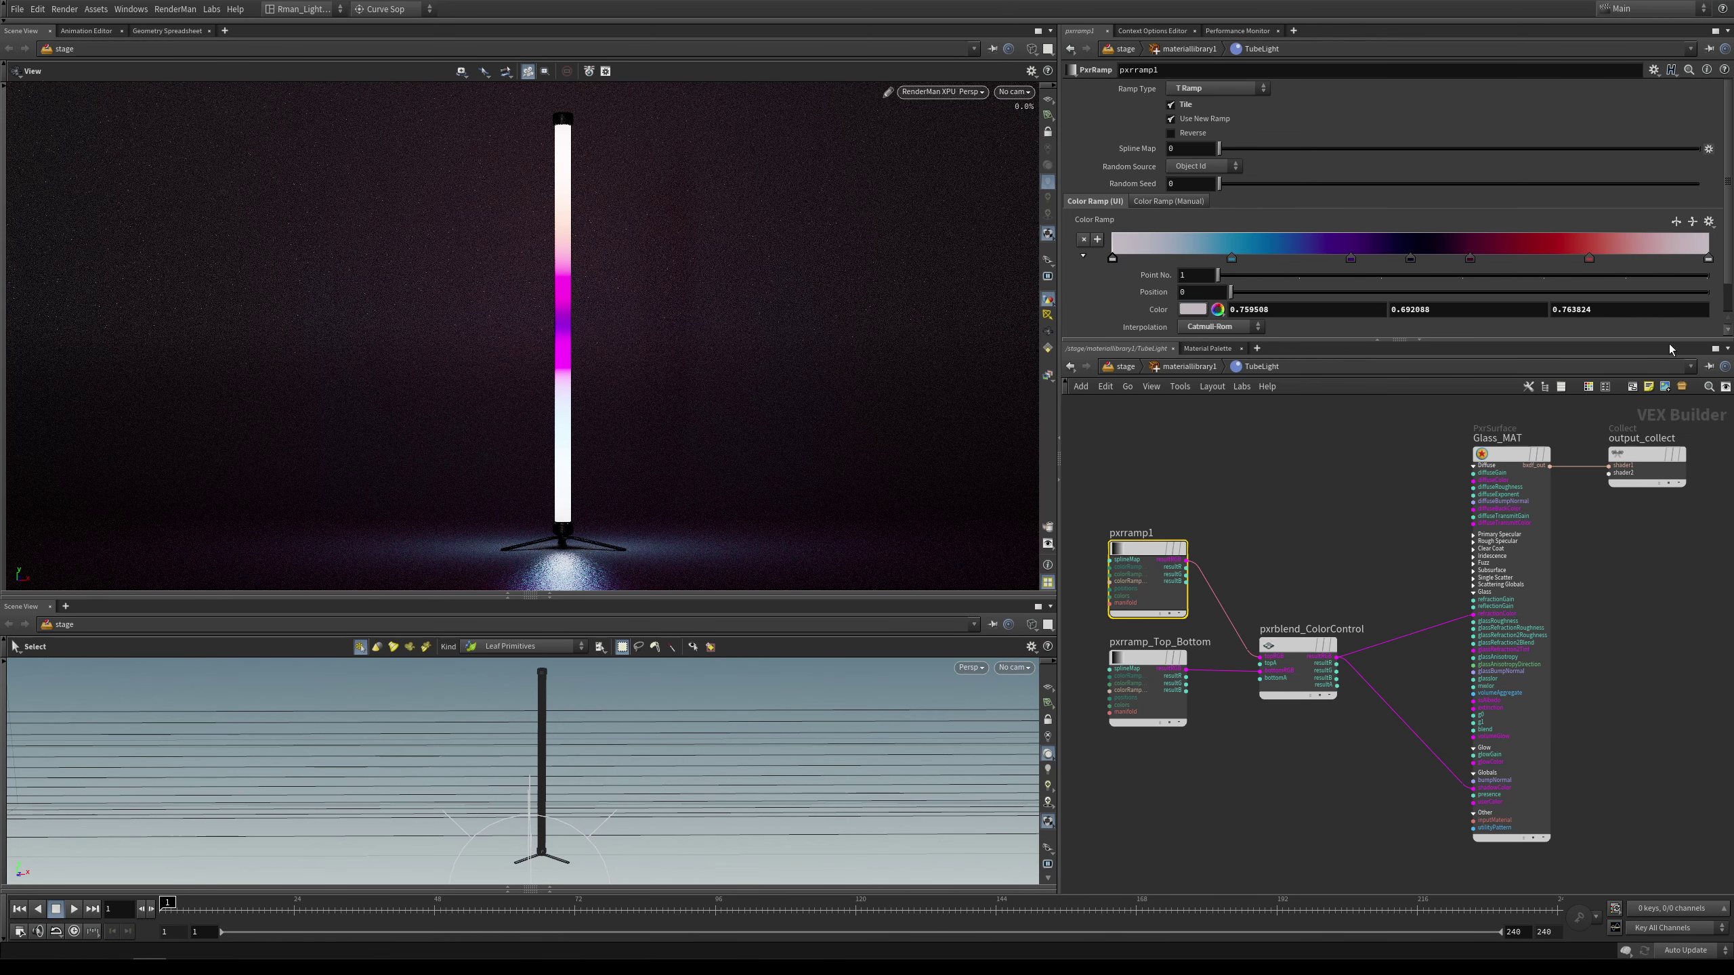
# Apply the Infra-Red preset to pxrramp1 and move its red point to about 0.894, yellow to 0.65 and purple to 0.077
pyautogui.click(1708, 222)
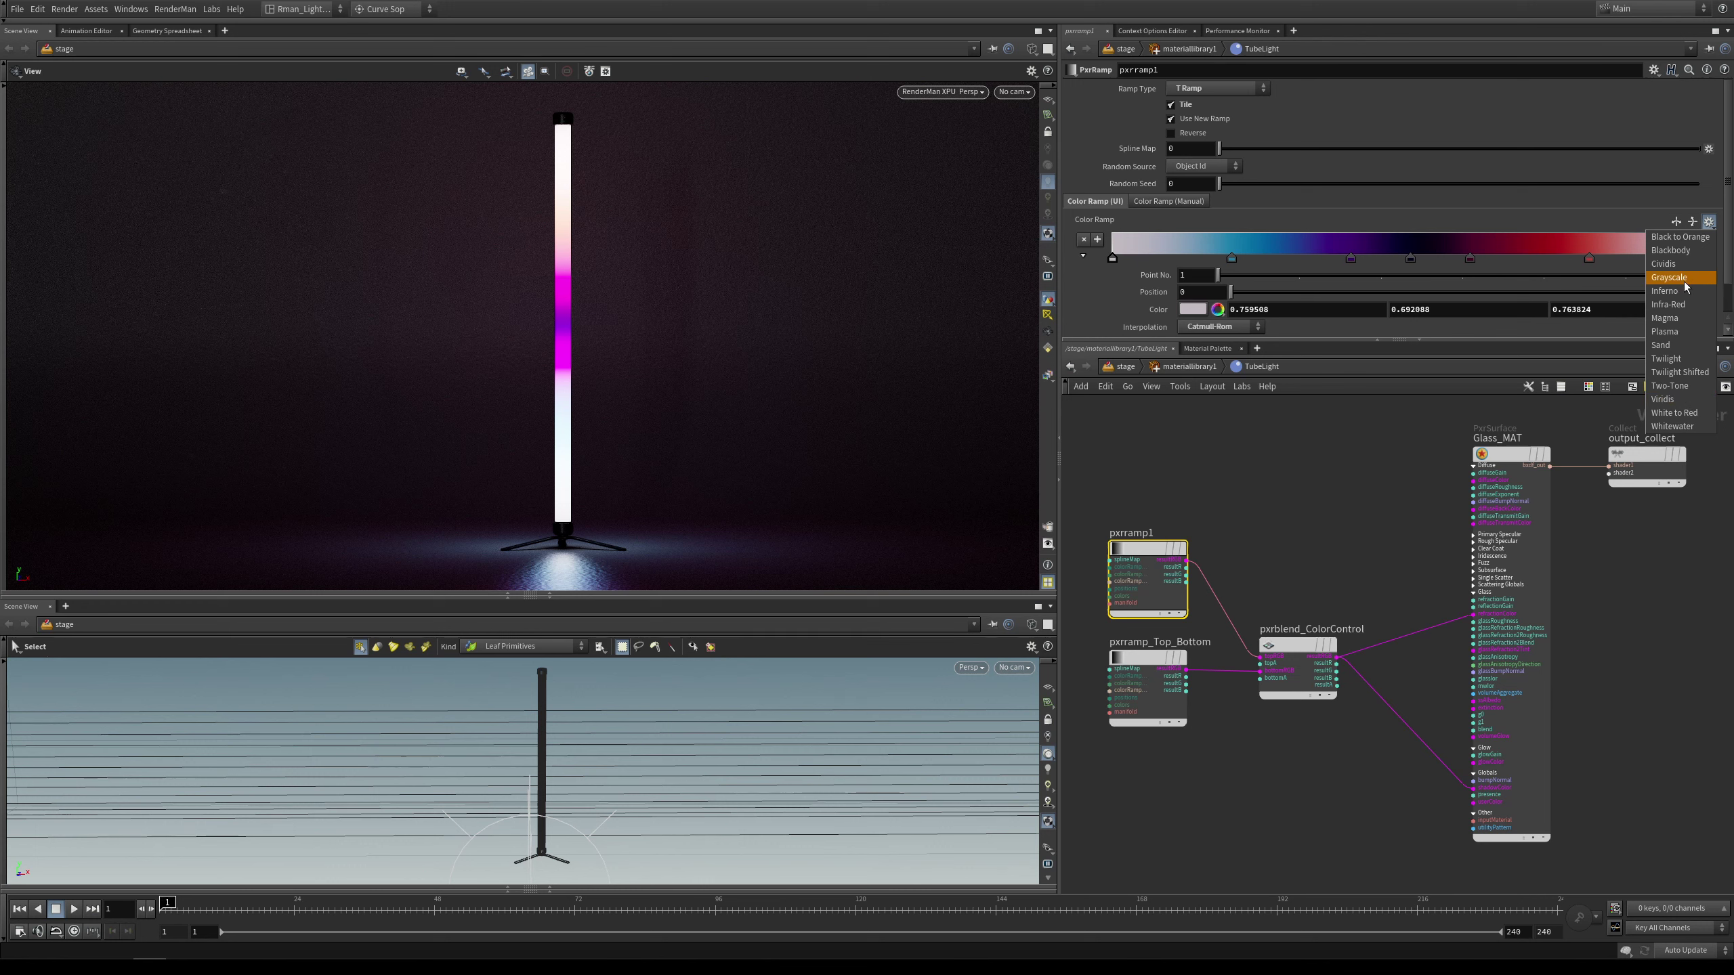
pyautogui.click(1683, 306)
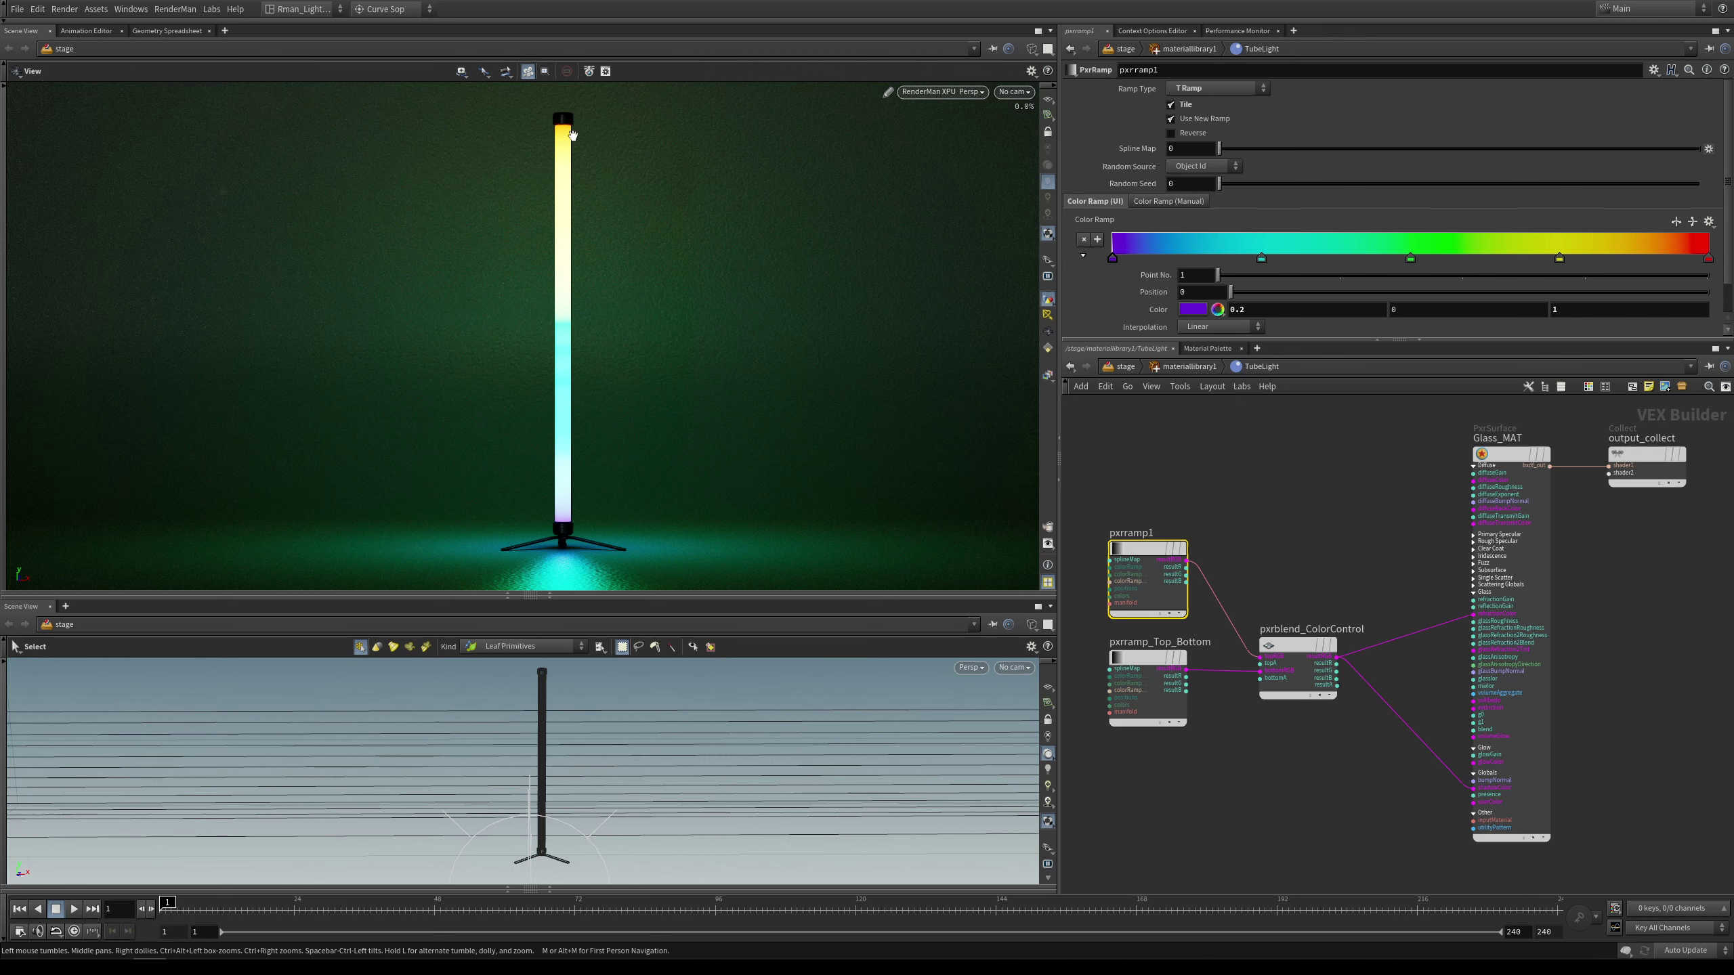
pyautogui.moveTo(1708, 258); pyautogui.dragTo(1700, 258)
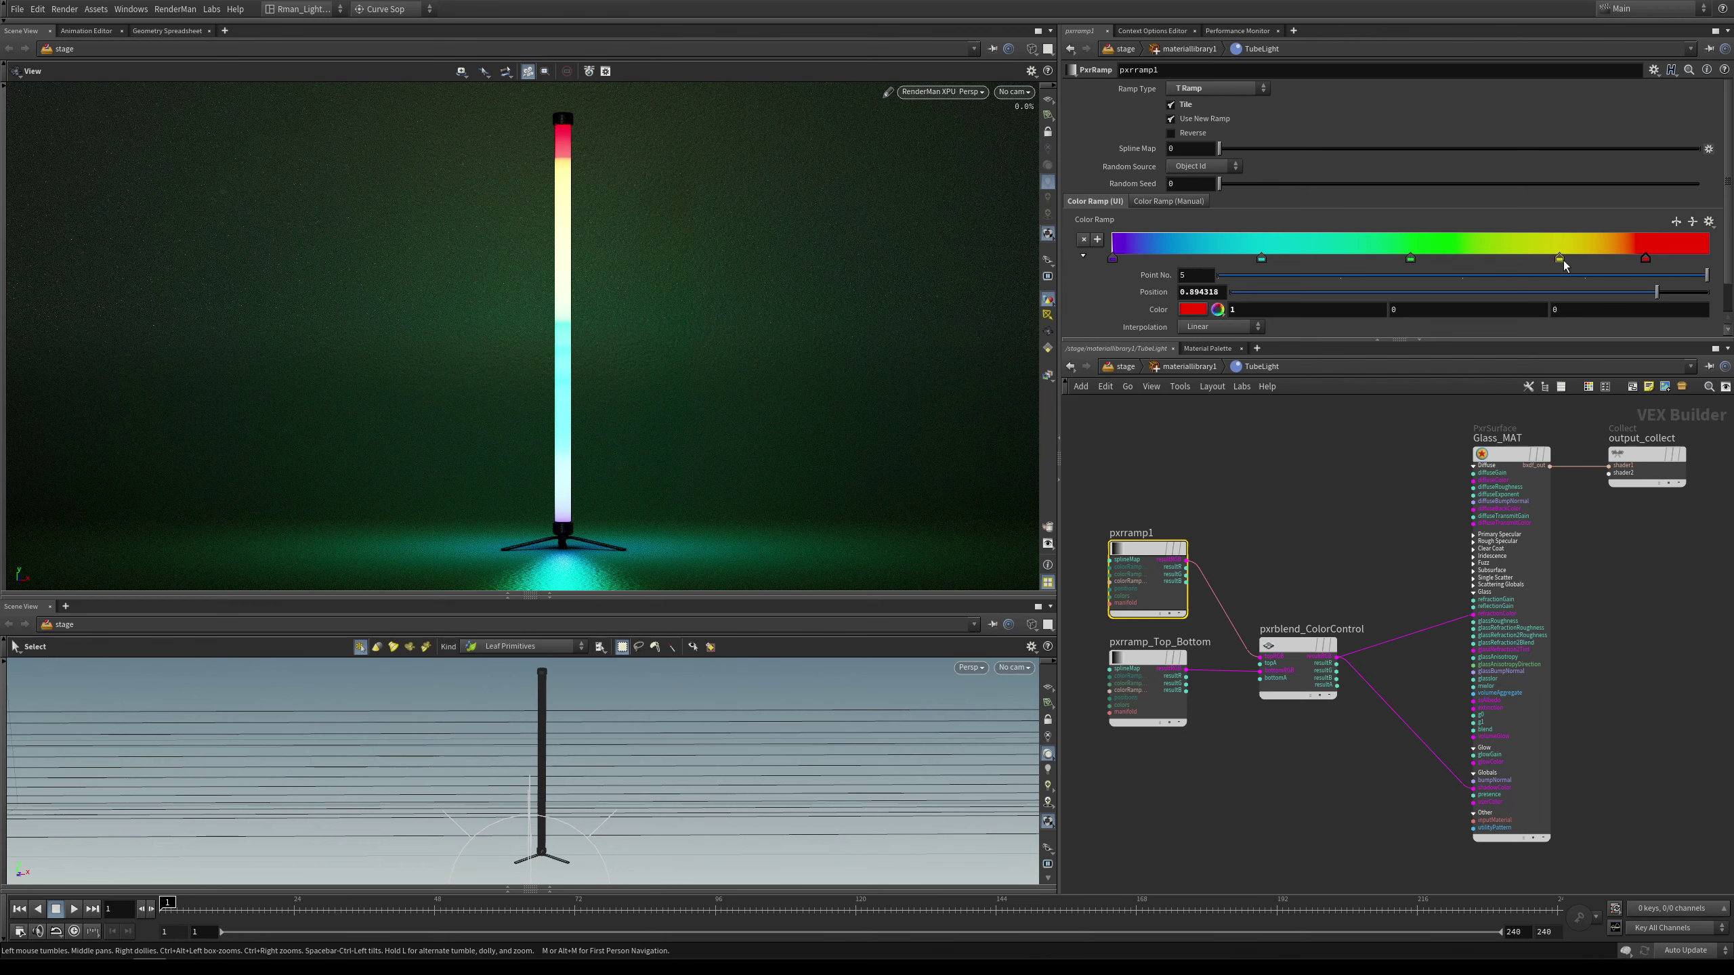
pyautogui.moveTo(1561, 258); pyautogui.dragTo(1502, 257)
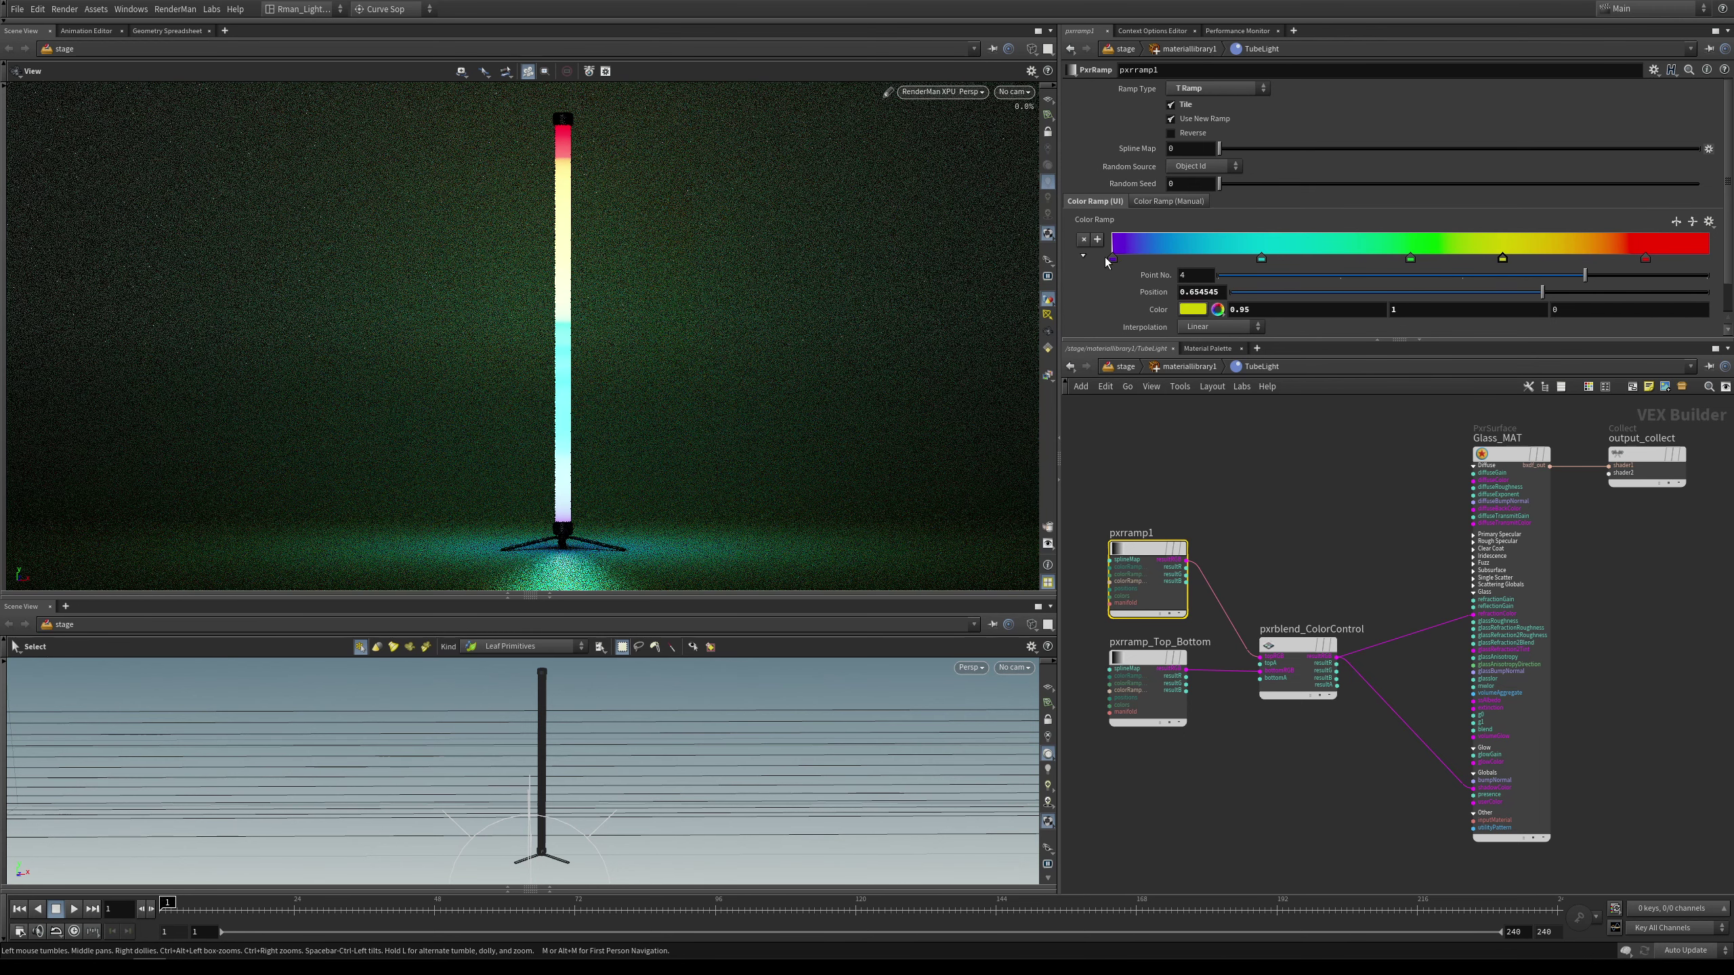
pyautogui.moveTo(1112, 259); pyautogui.dragTo(1159, 265)
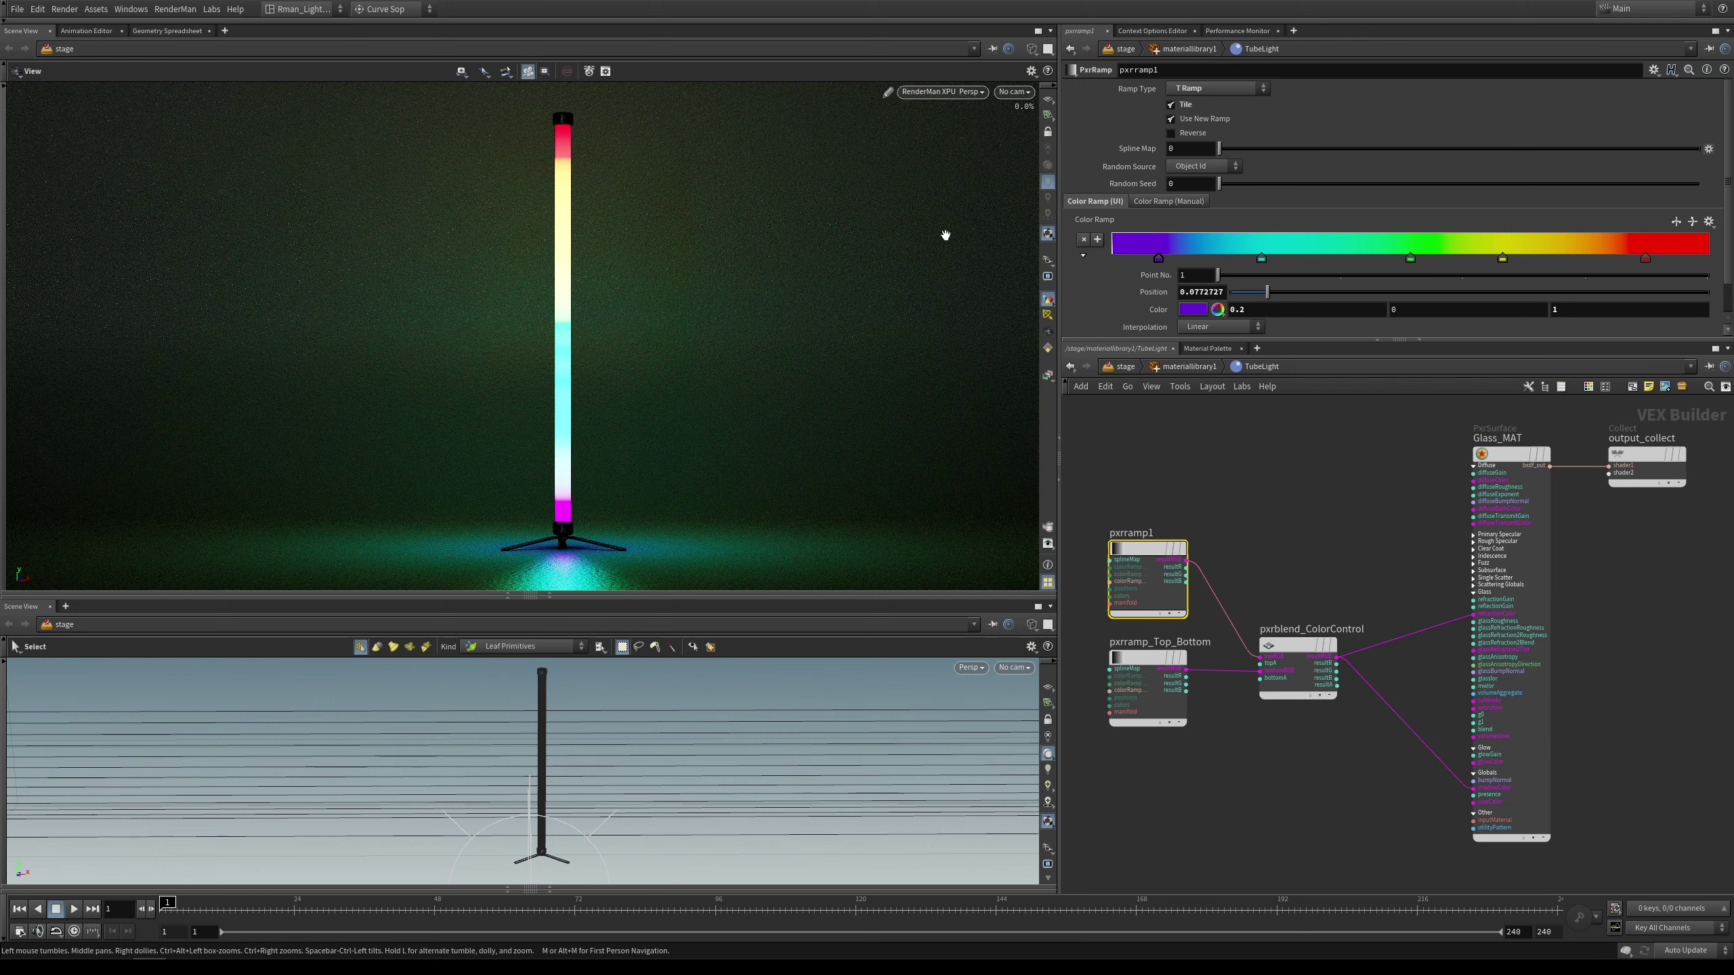
# Set Glass_MAT's glass Roughness to 1
pyautogui.click(1476, 527)
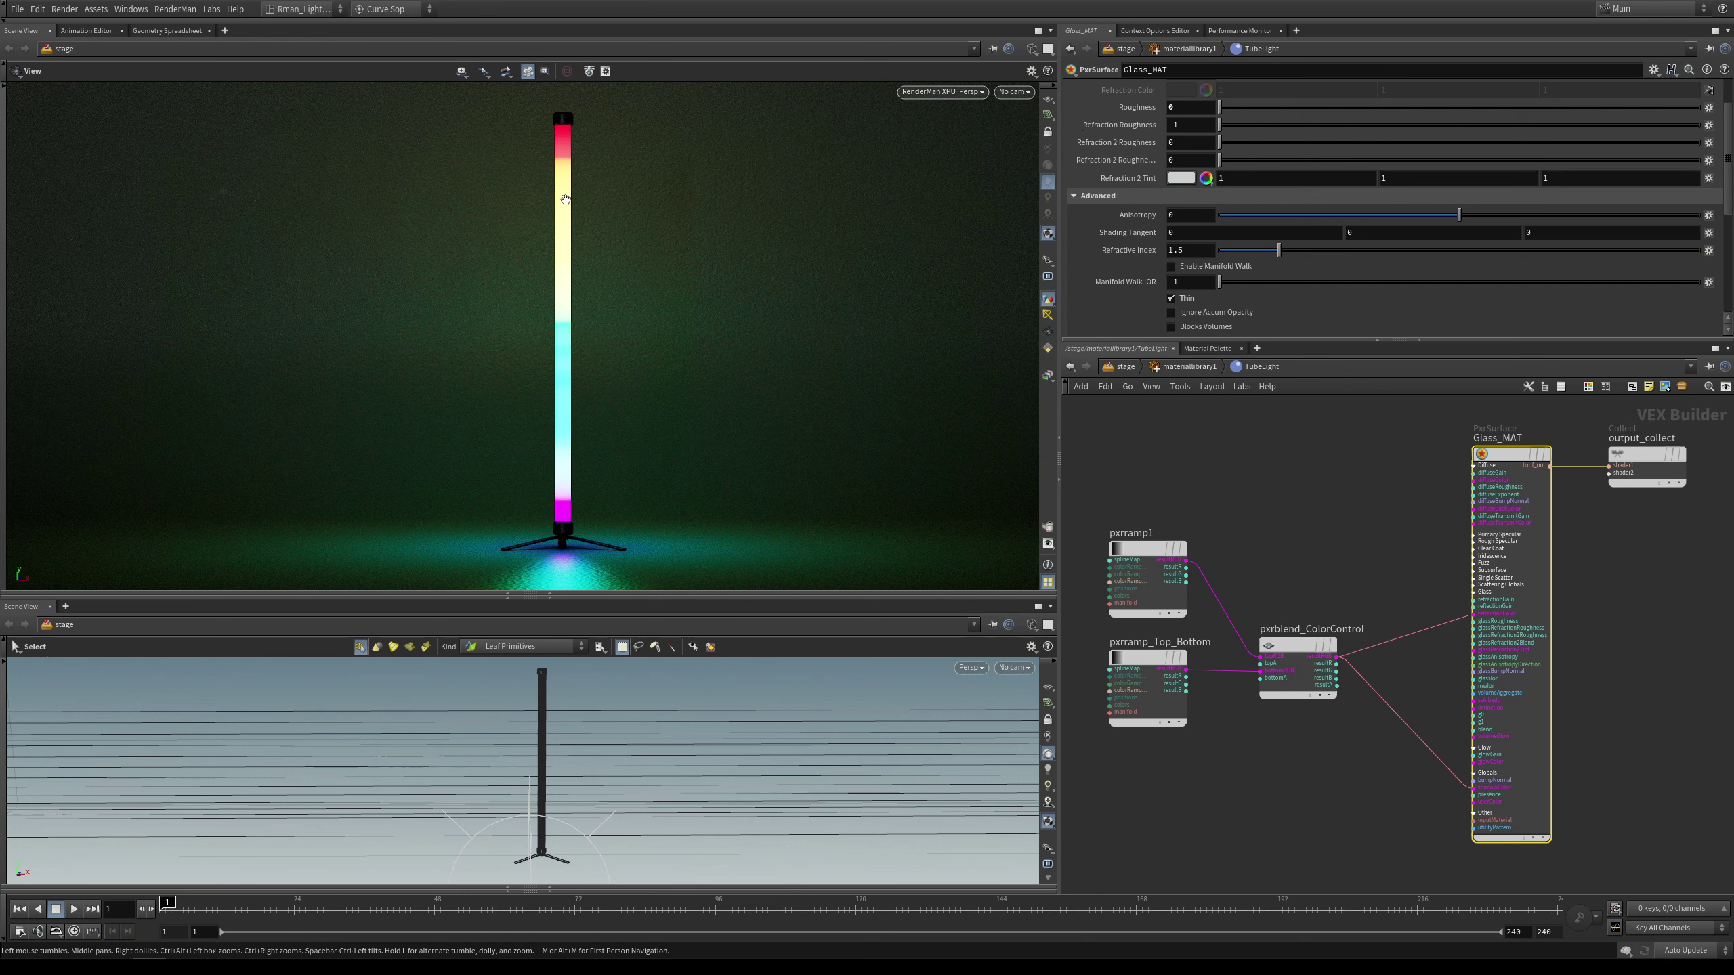
pyautogui.moveTo(1220, 107); pyautogui.dragTo(1464, 109)
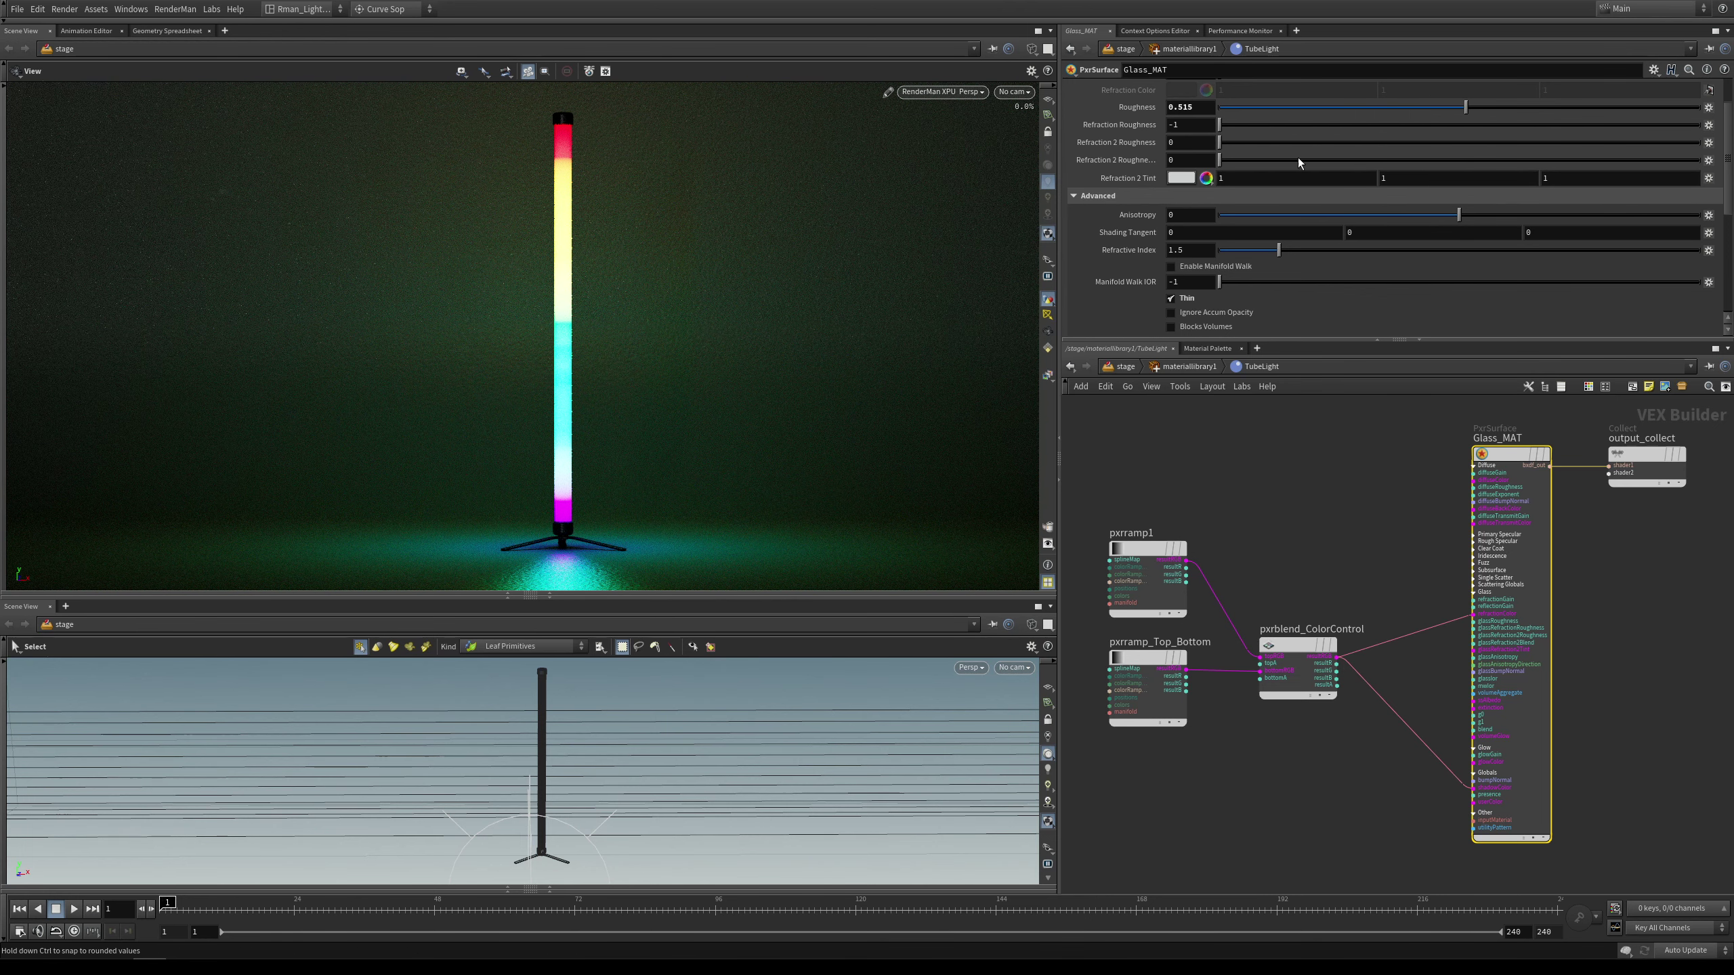
pyautogui.moveTo(1679, 107); pyautogui.dragTo(1707, 109)
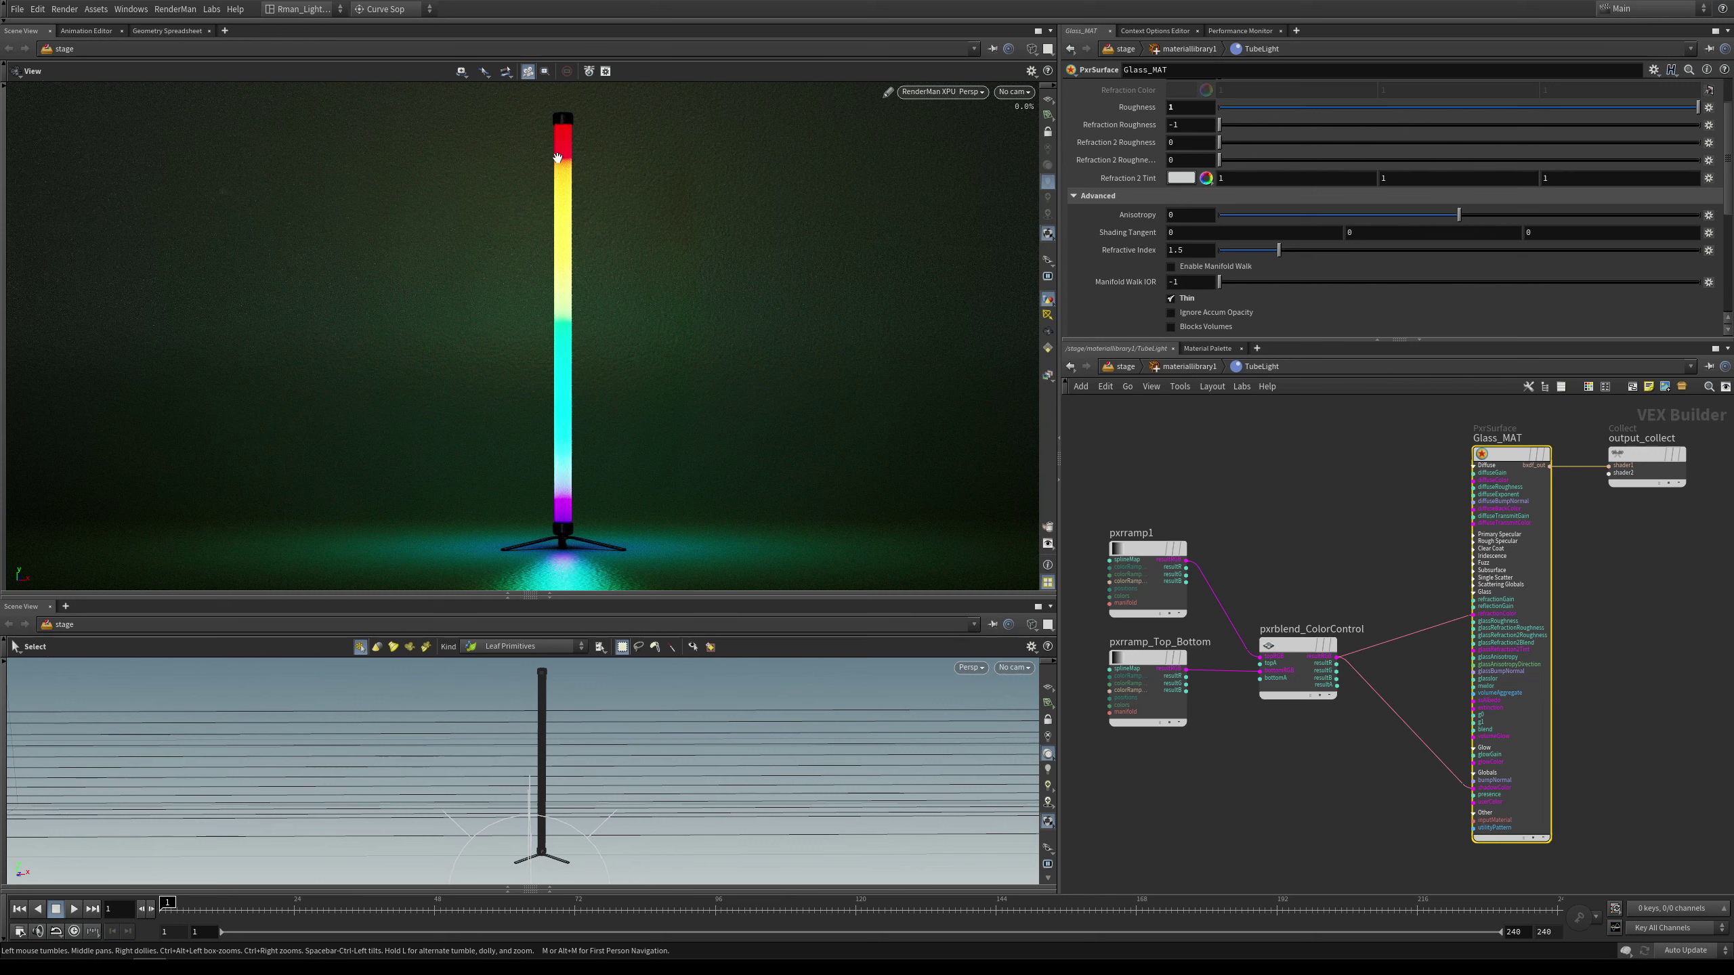
pyautogui.scroll(2, 1703, 132)
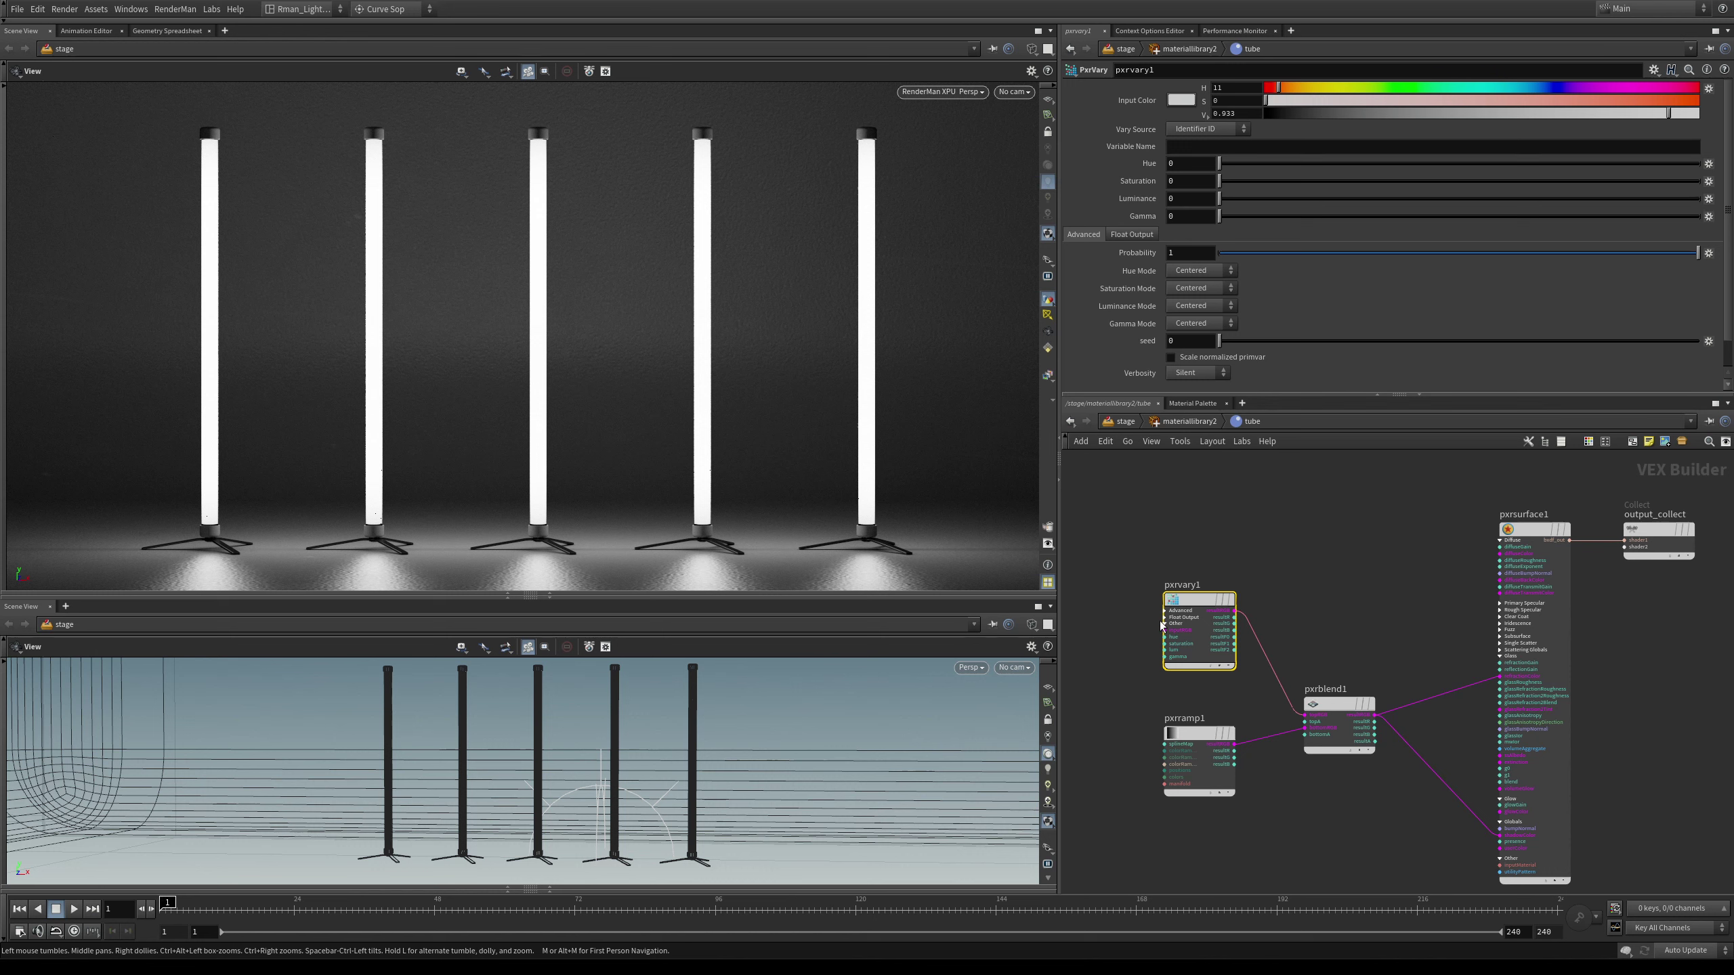
# In the tube material of materiallibrary2, set the saturation of pxrvary1's Input Color to about 0.918
pyautogui.click(1336, 705)
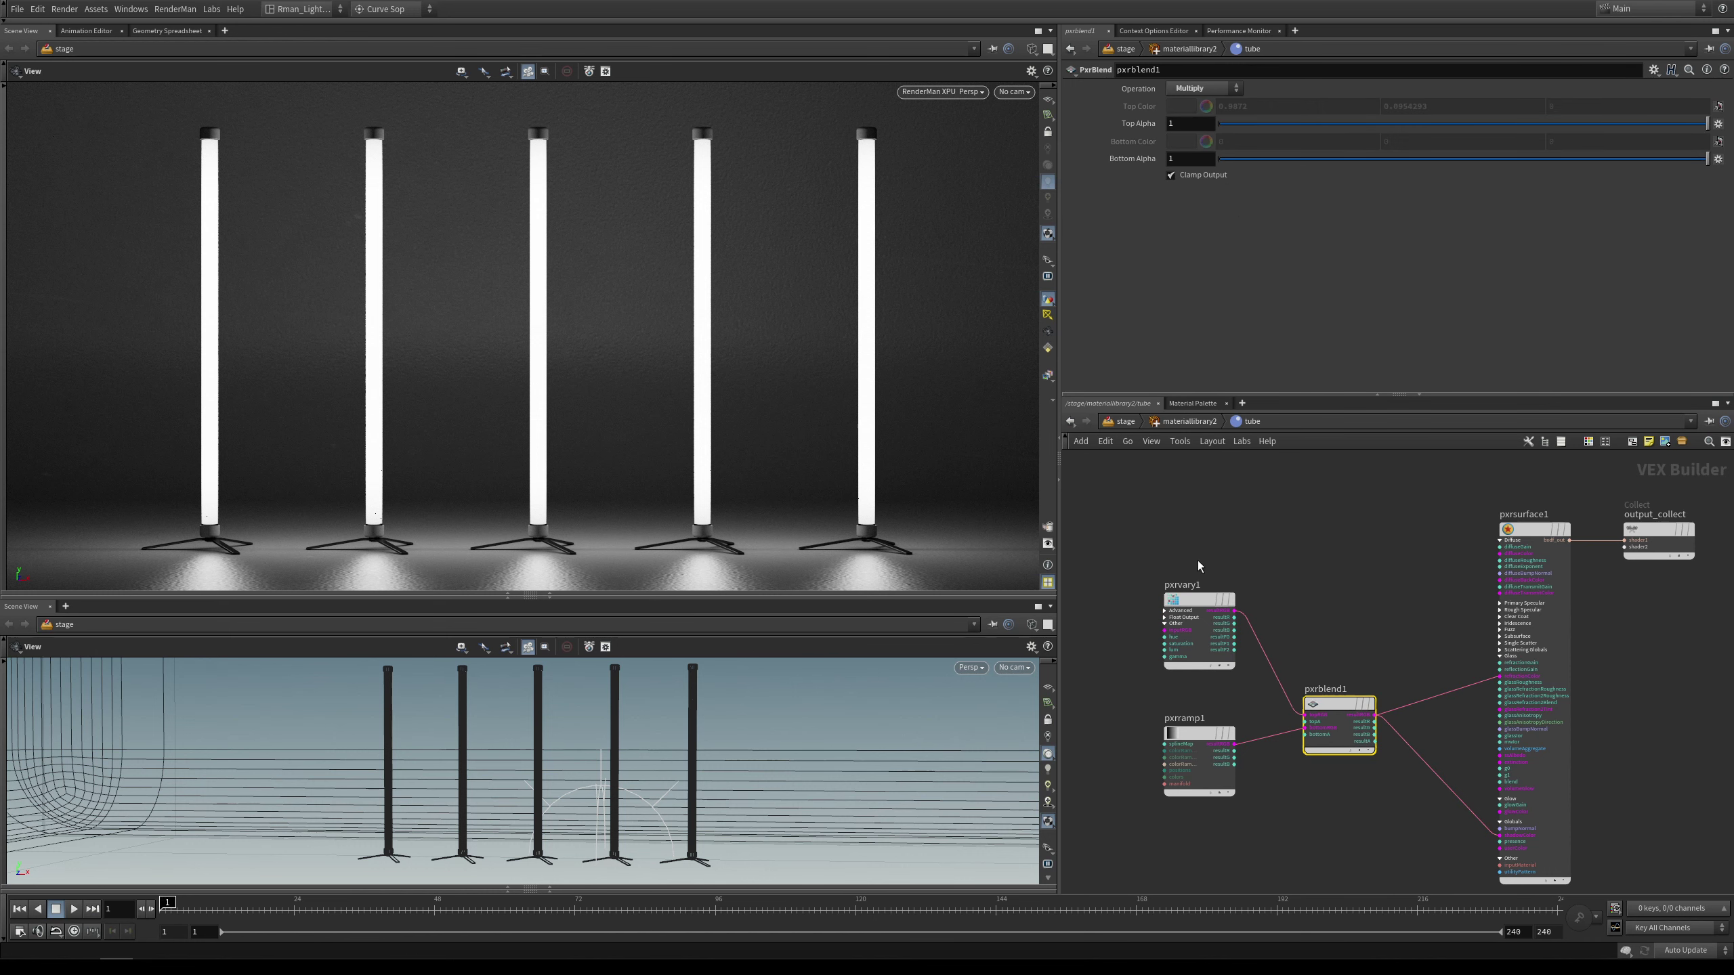
pyautogui.click(1212, 593)
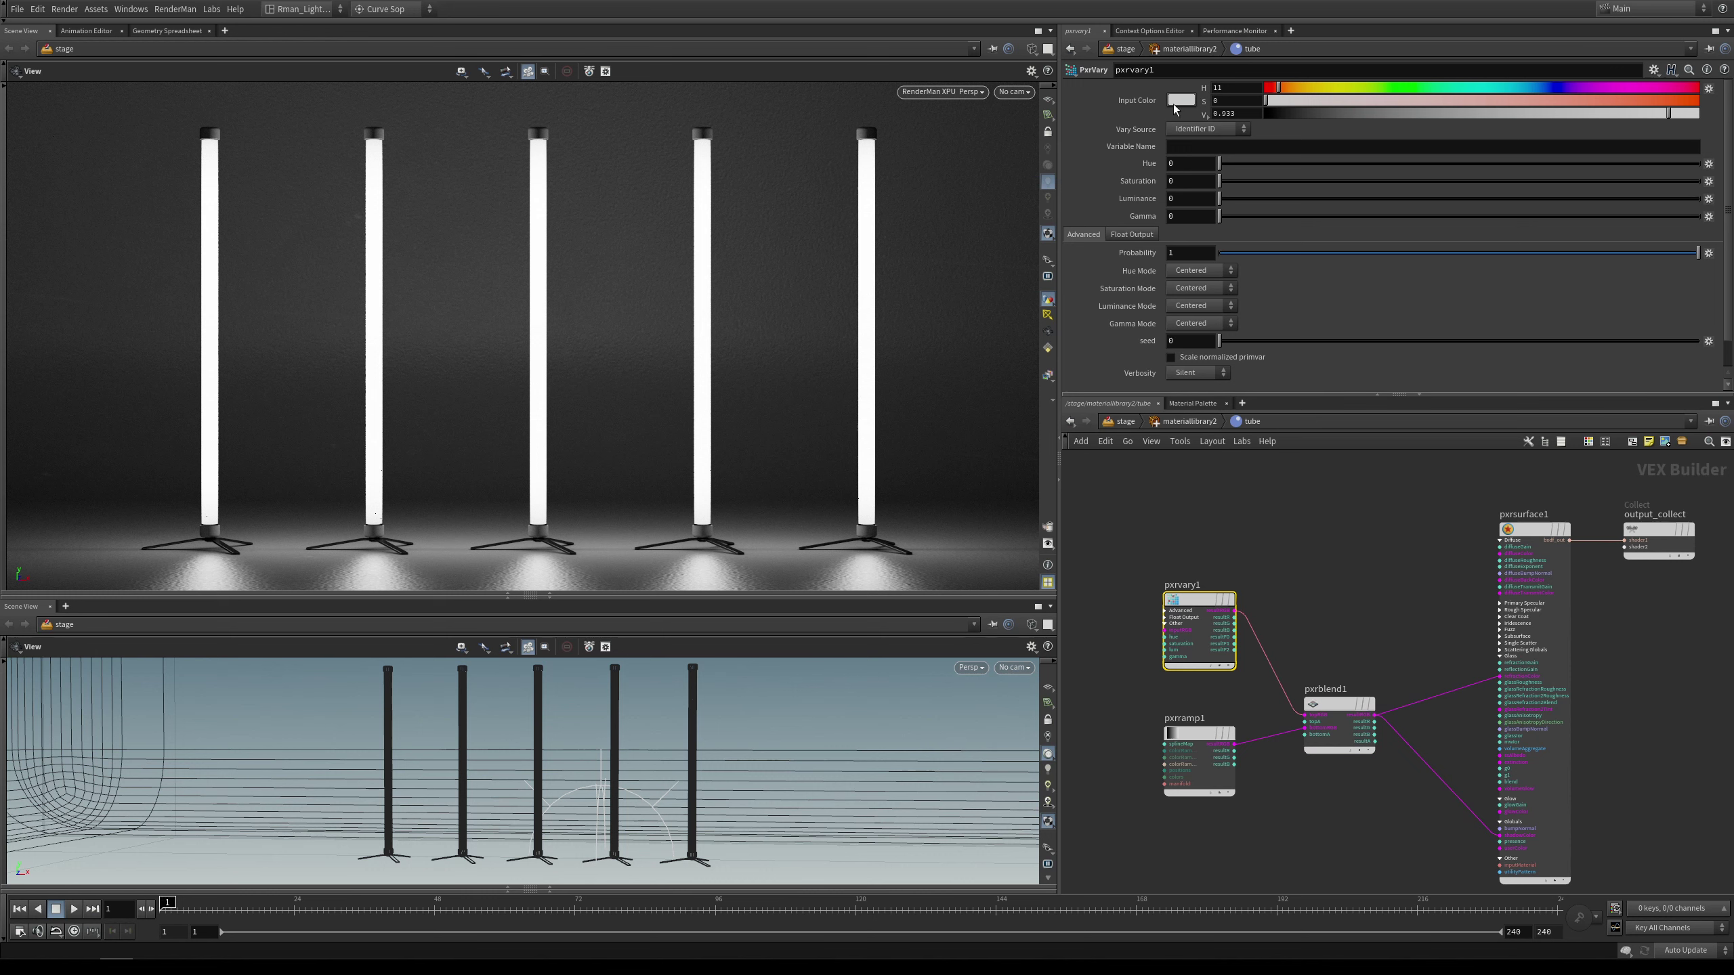
pyautogui.click(1662, 101)
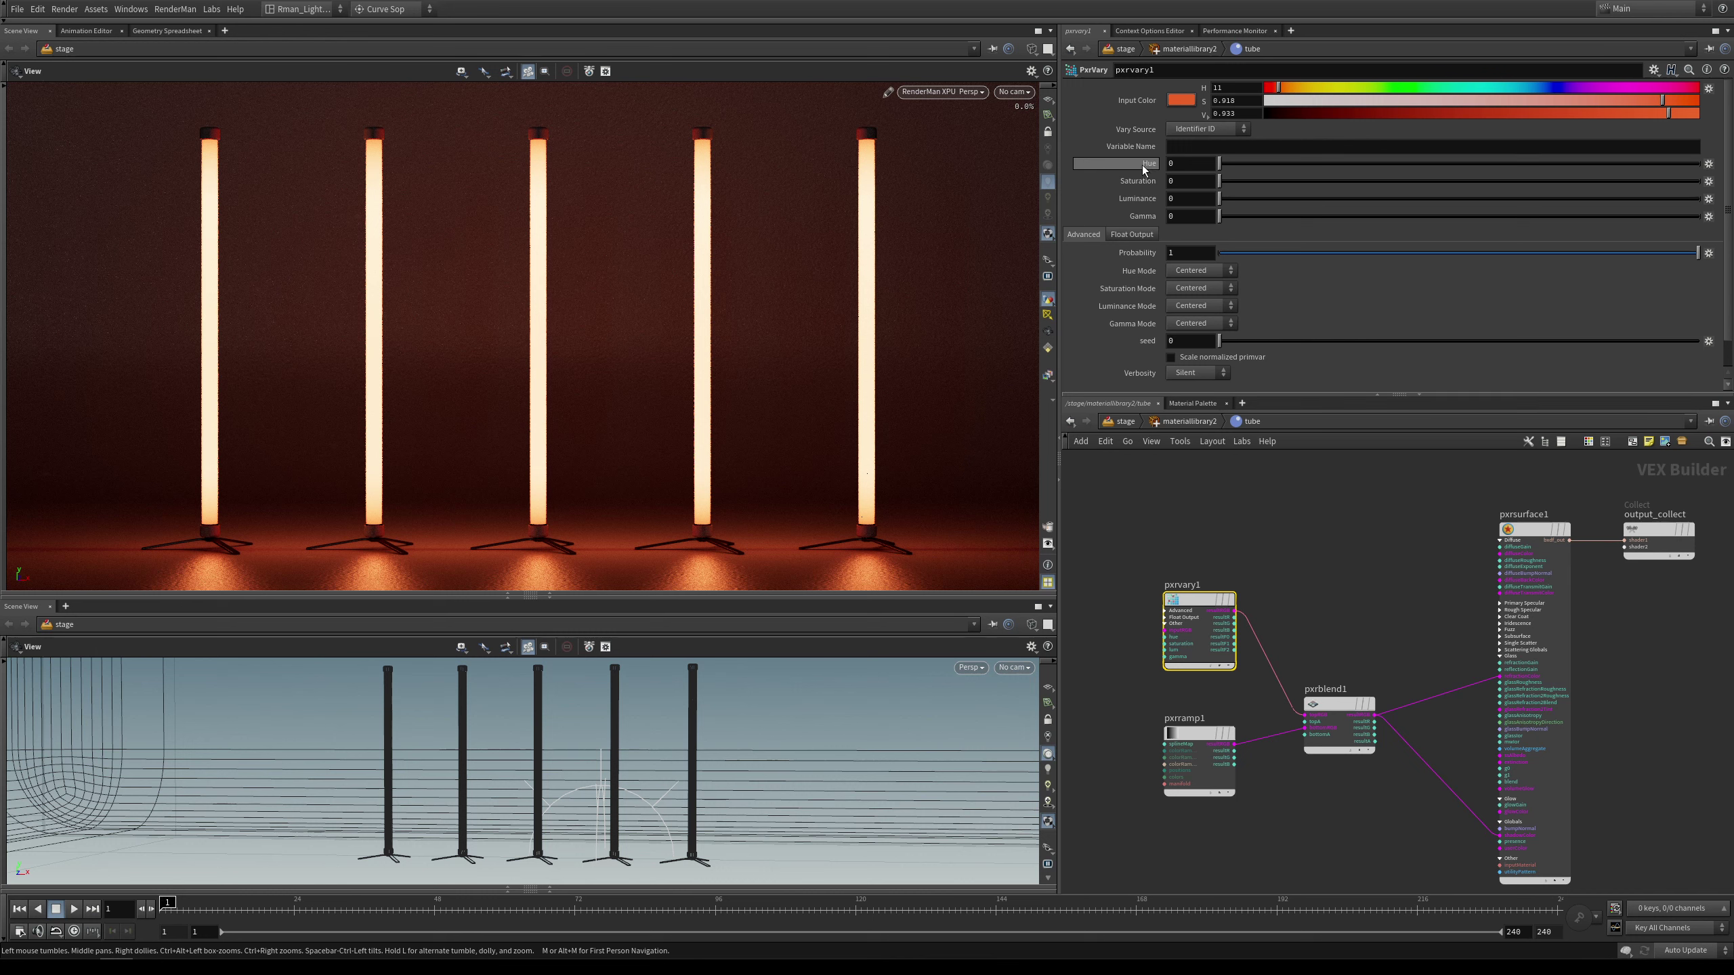
# Try a Hue variation of 0.737 on pxrvary1 with a green Input Color, and view the Hue Mode options
pyautogui.moveTo(1142, 165)
pyautogui.click(1426, 164)
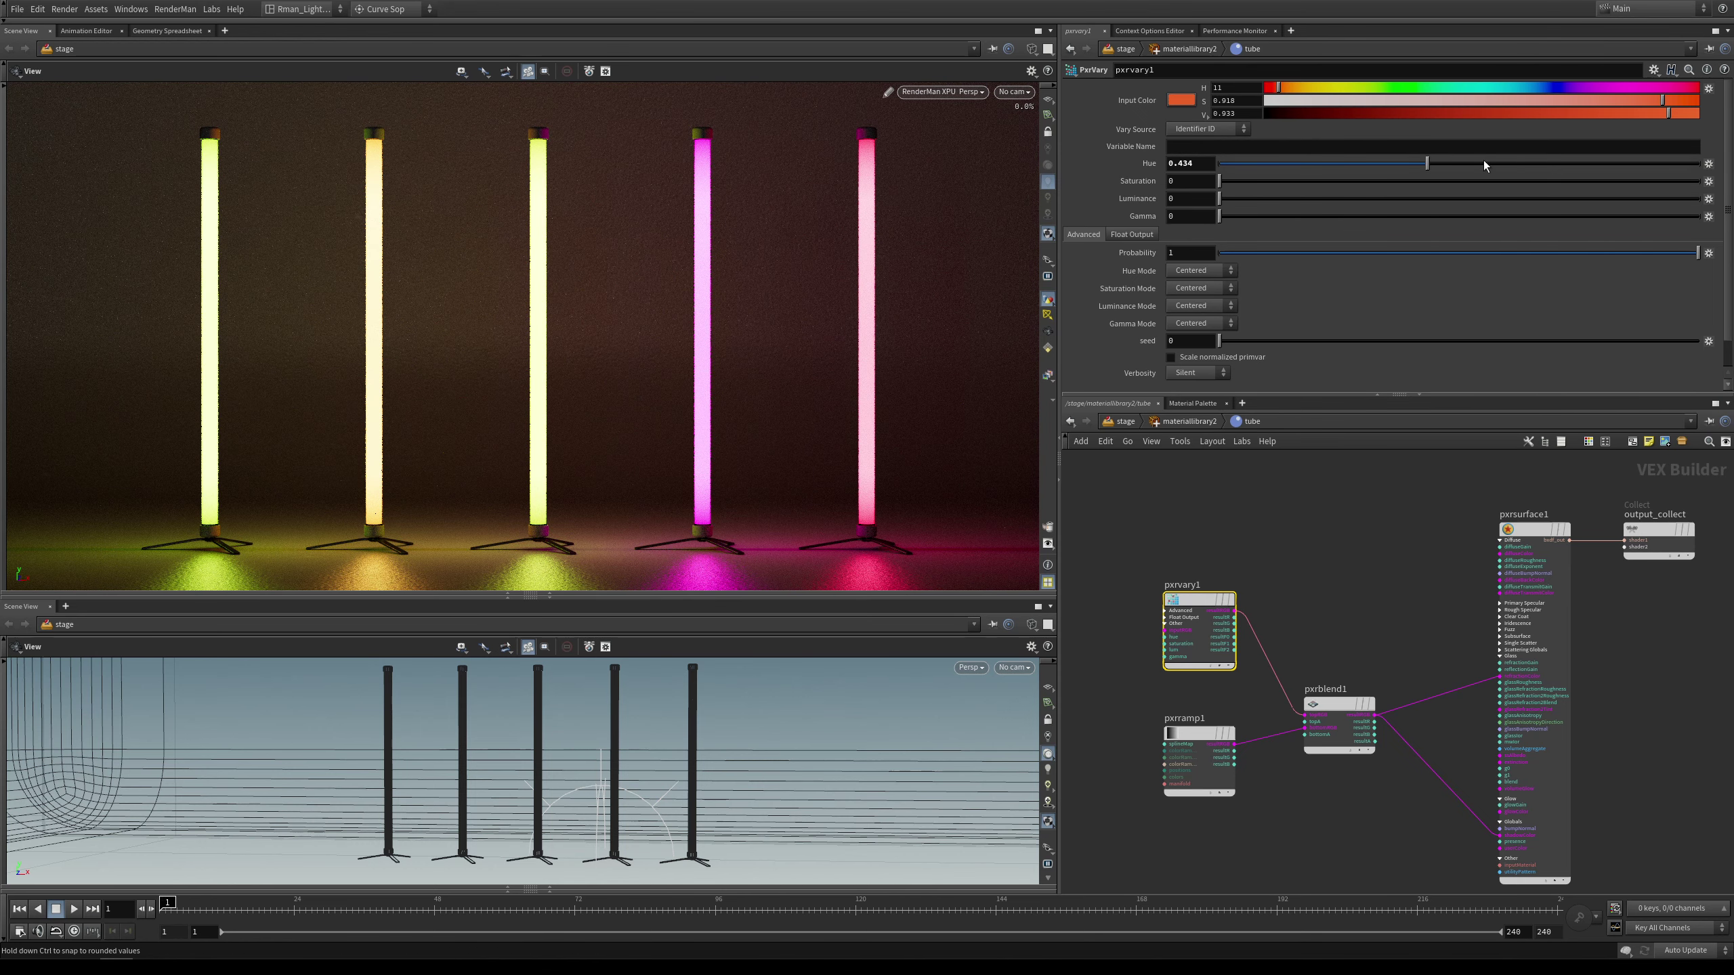
pyautogui.click(1571, 163)
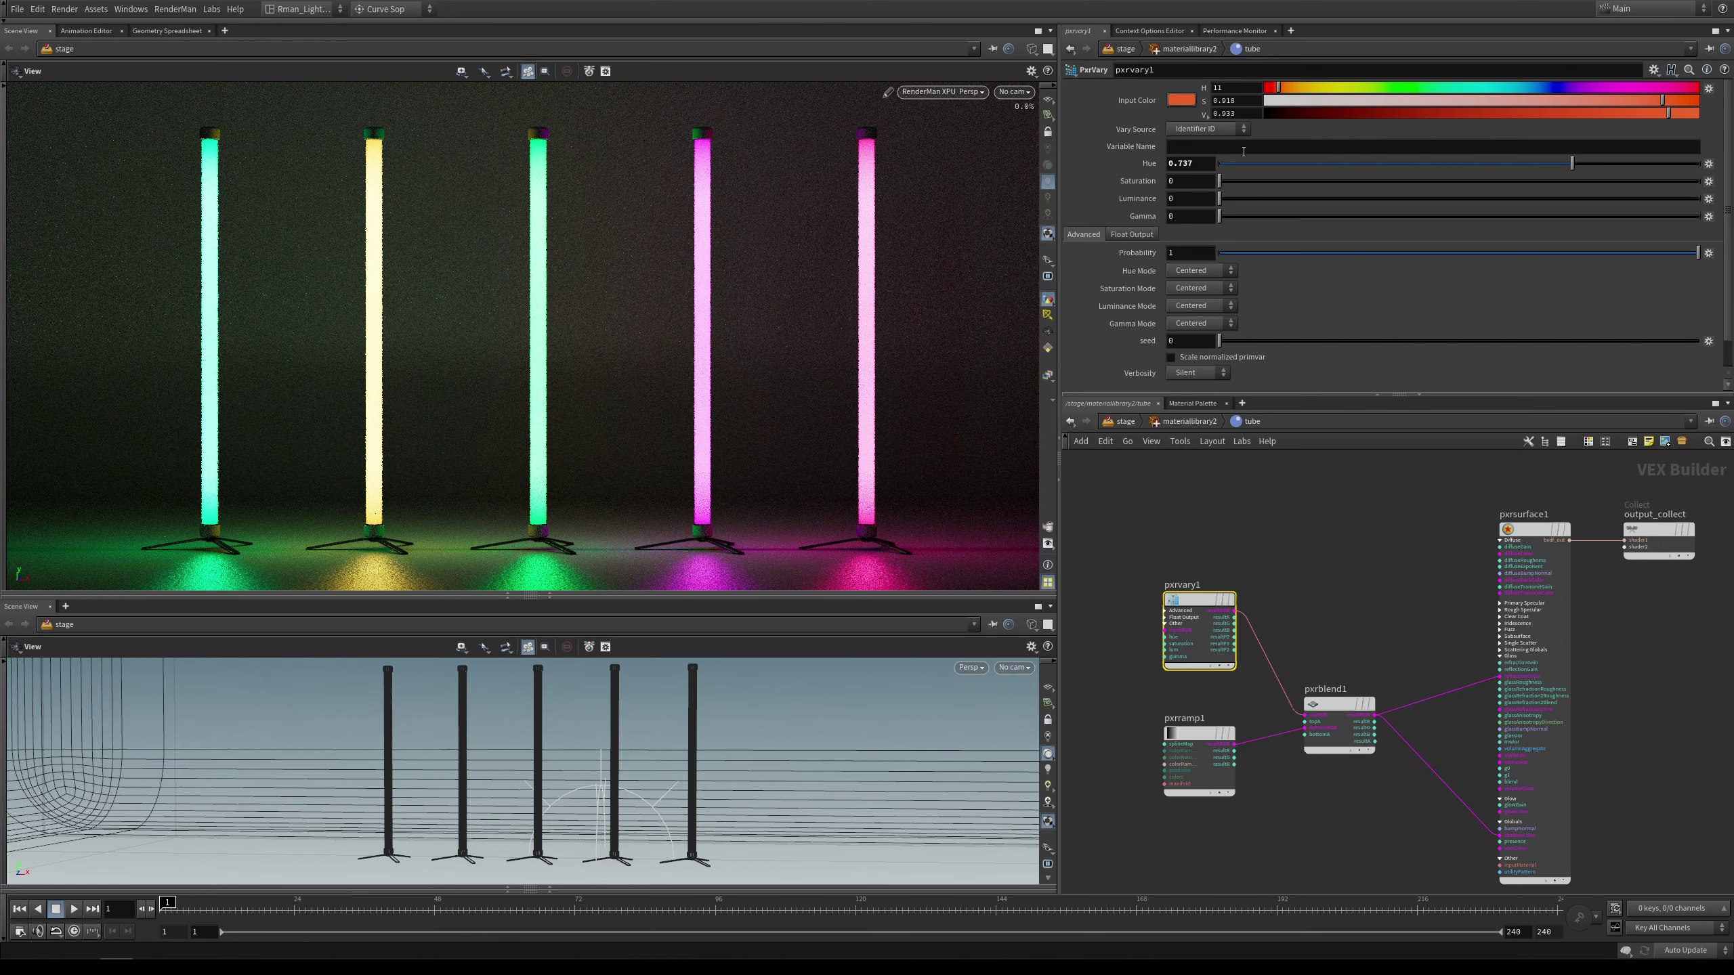
pyautogui.click(1409, 87)
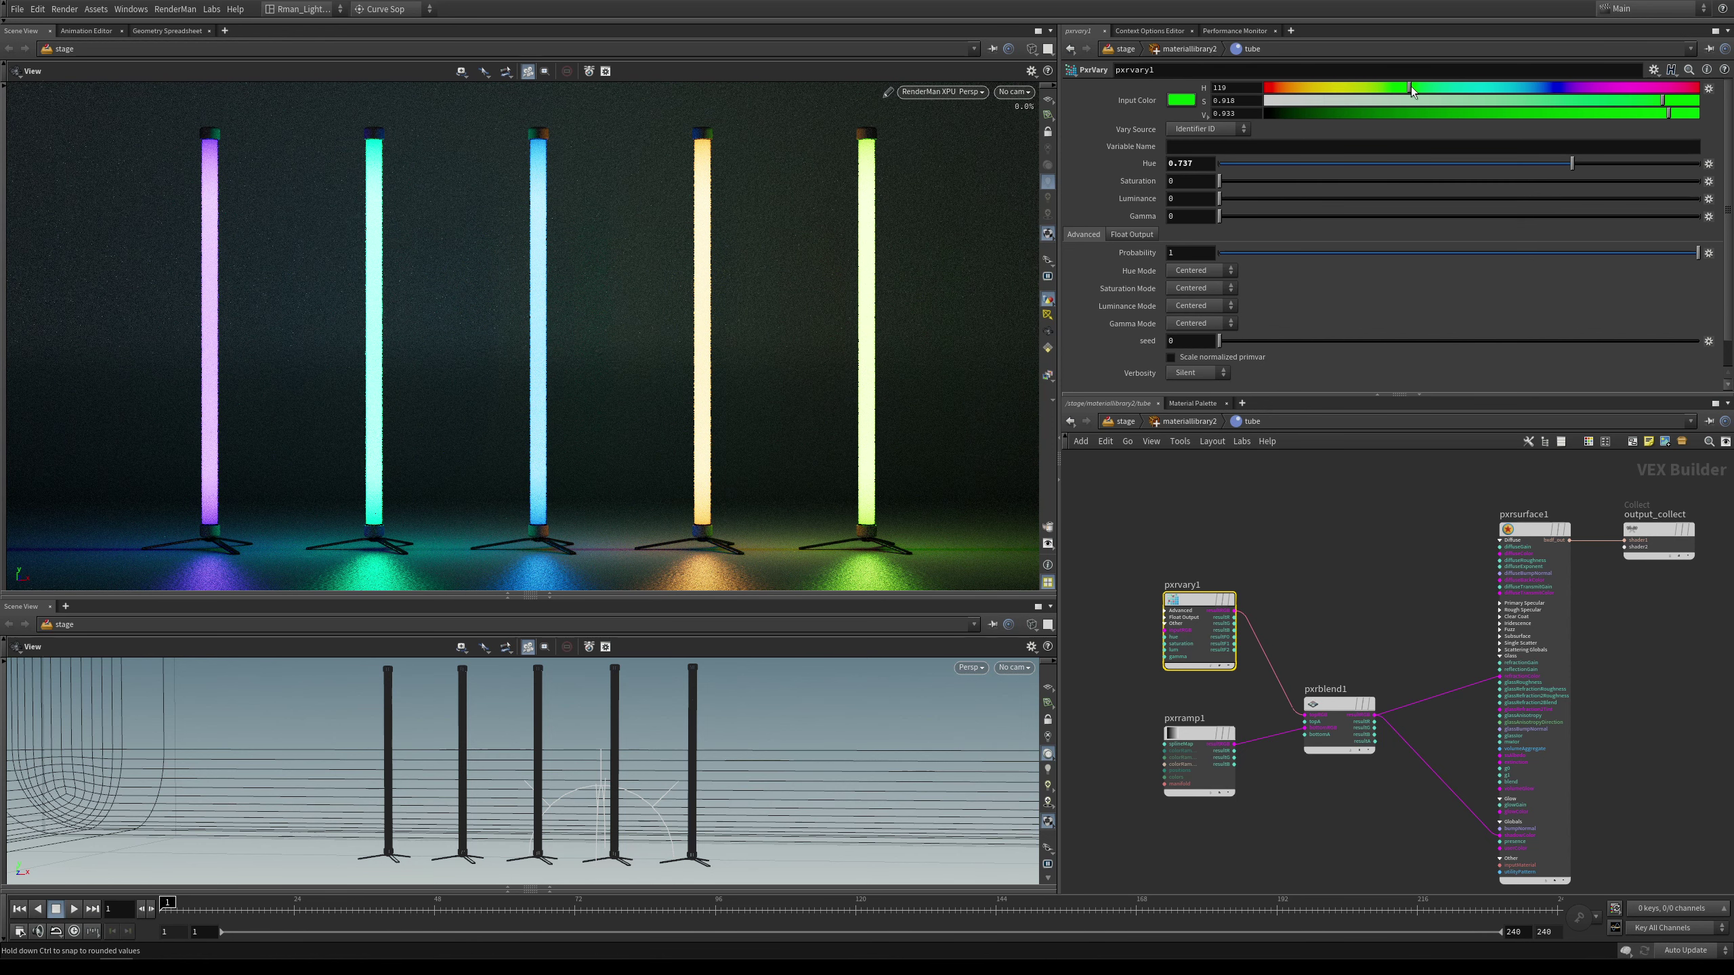
pyautogui.click(1192, 272)
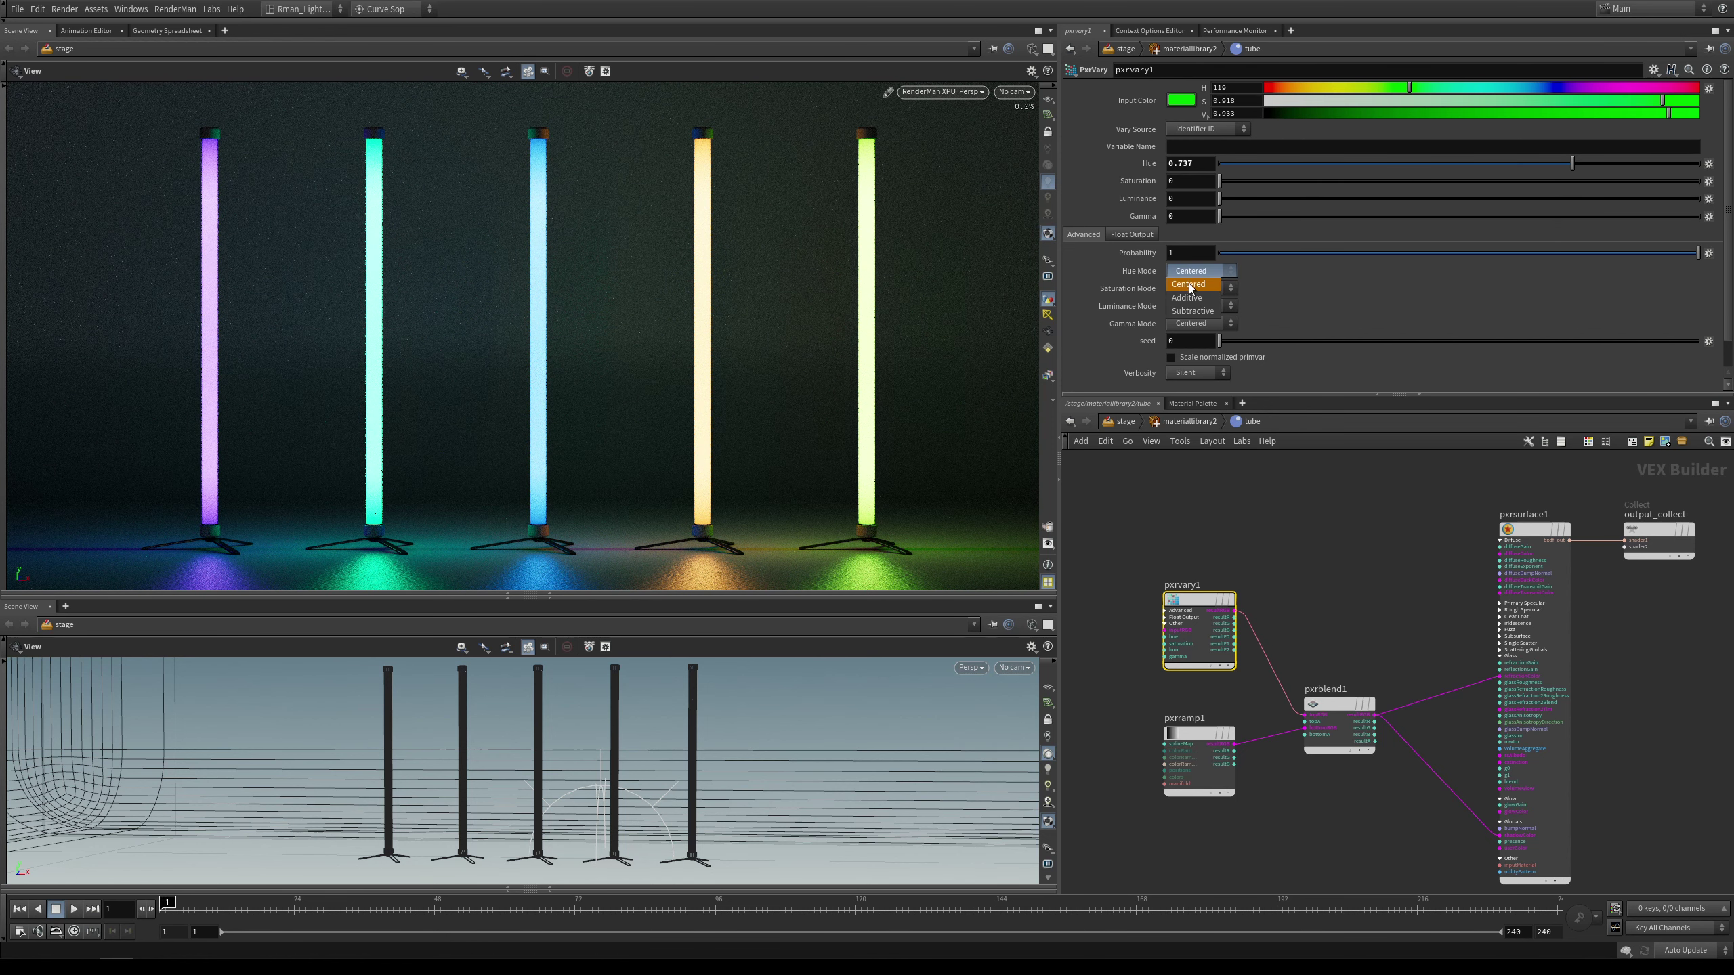
pyautogui.click(1308, 267)
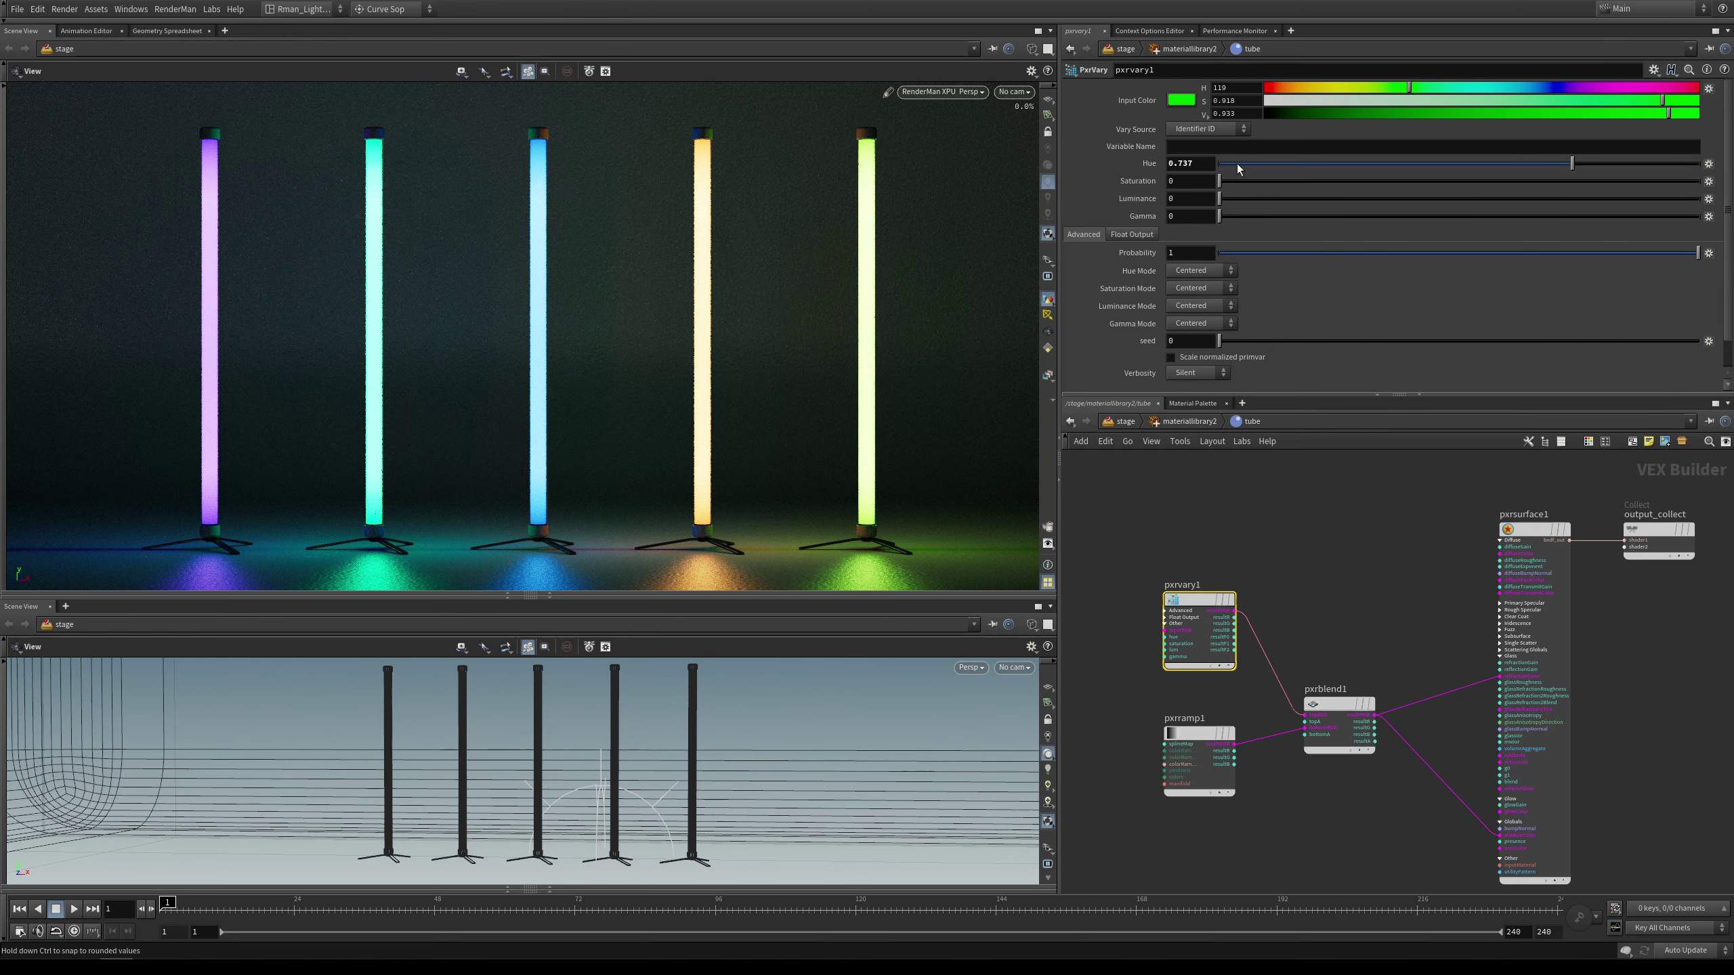
# Reset pxrvary1's Hue variation to 0 and set its Input Color hue to 240
pyautogui.moveTo(1236, 165); pyautogui.dragTo(1193, 165)
pyautogui.click(1274, 88)
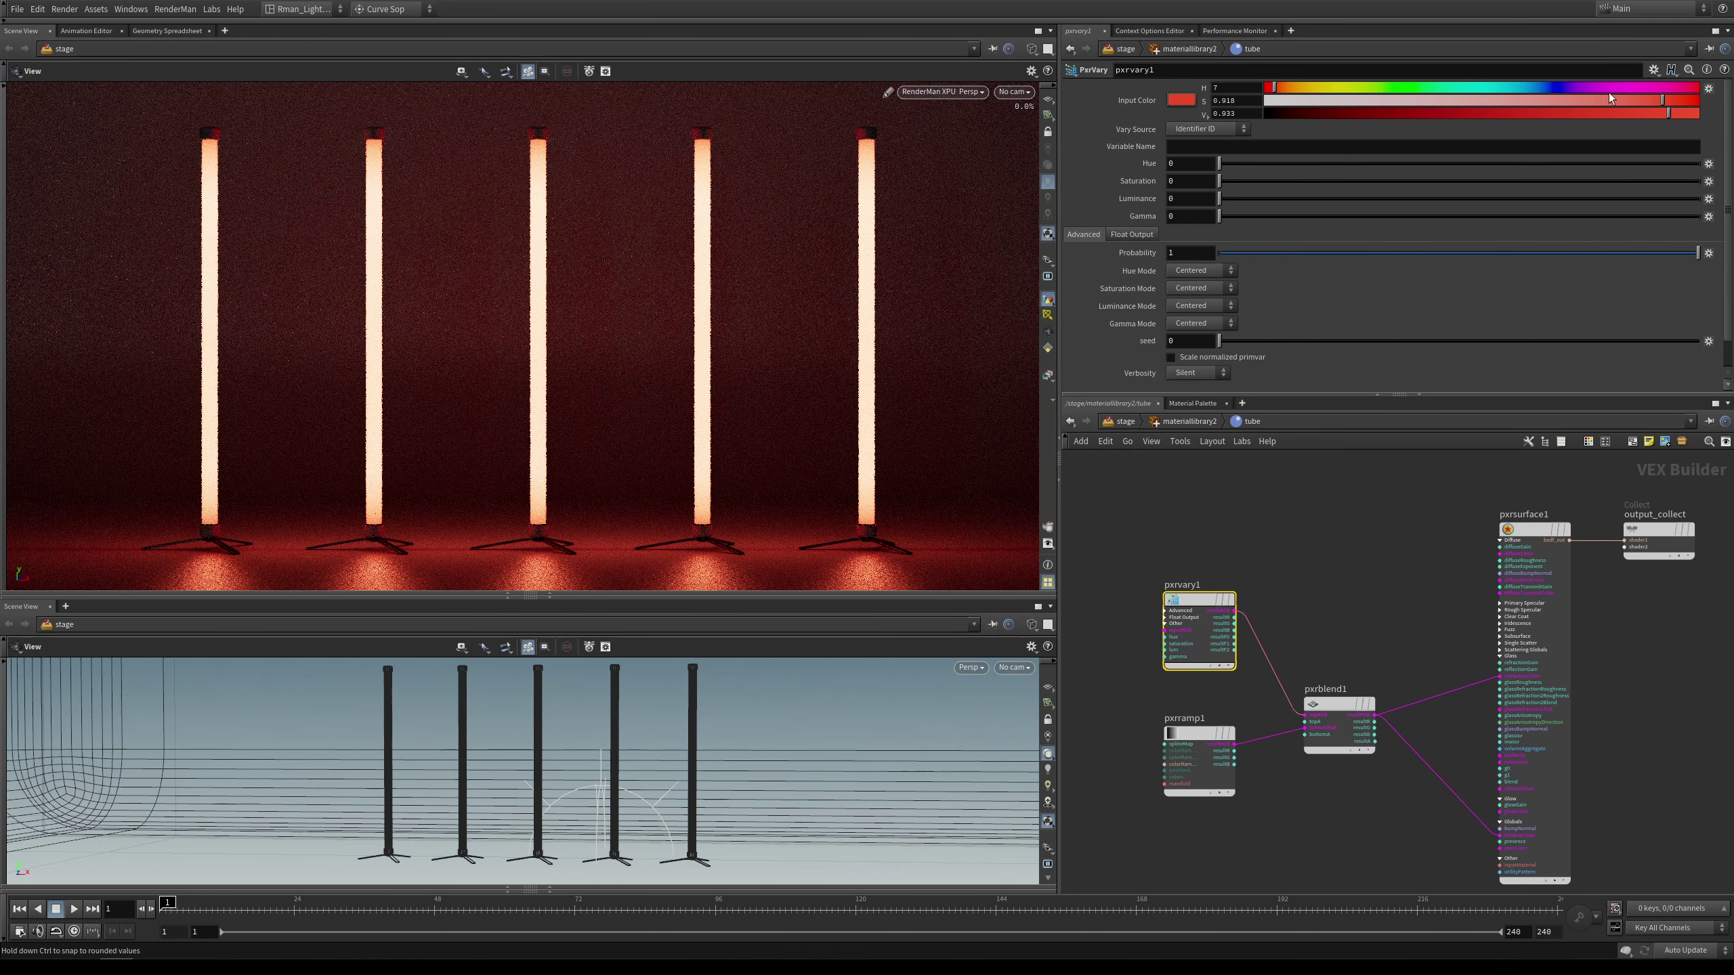
pyautogui.click(1553, 90)
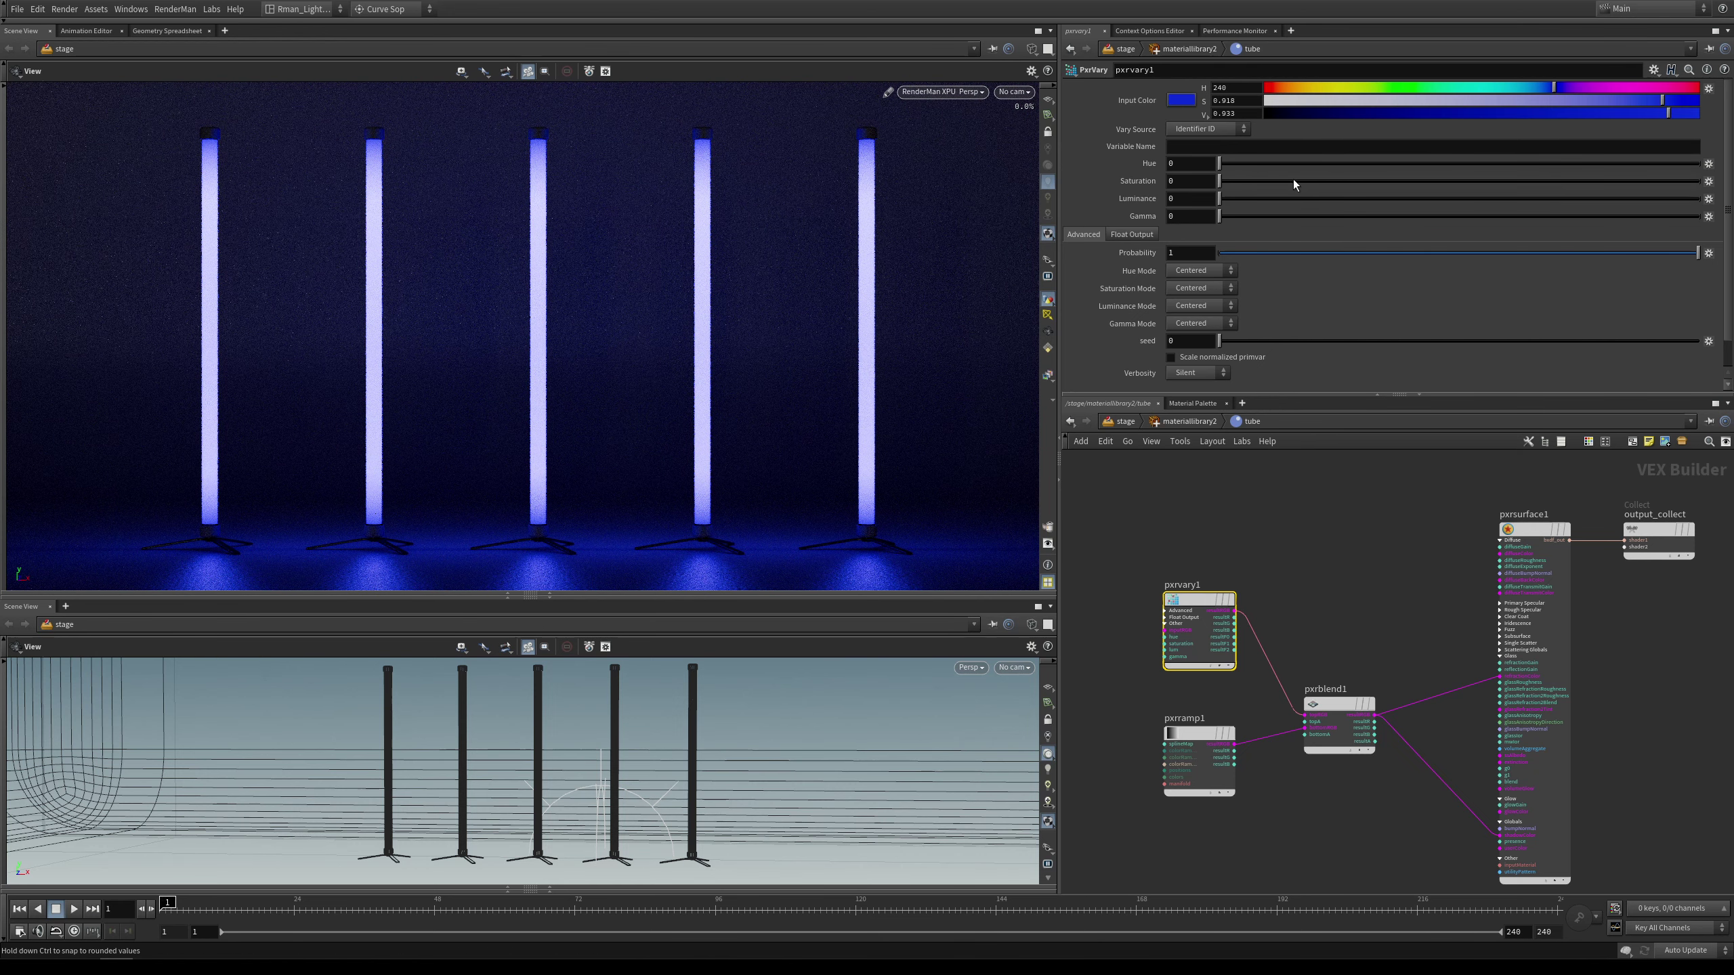
# Try a Luminance variation of 0.18 on pxrvary1, reset it to 0, and set the Saturation variation to 0.399
pyautogui.moveTo(1295, 204); pyautogui.dragTo(1306, 204)
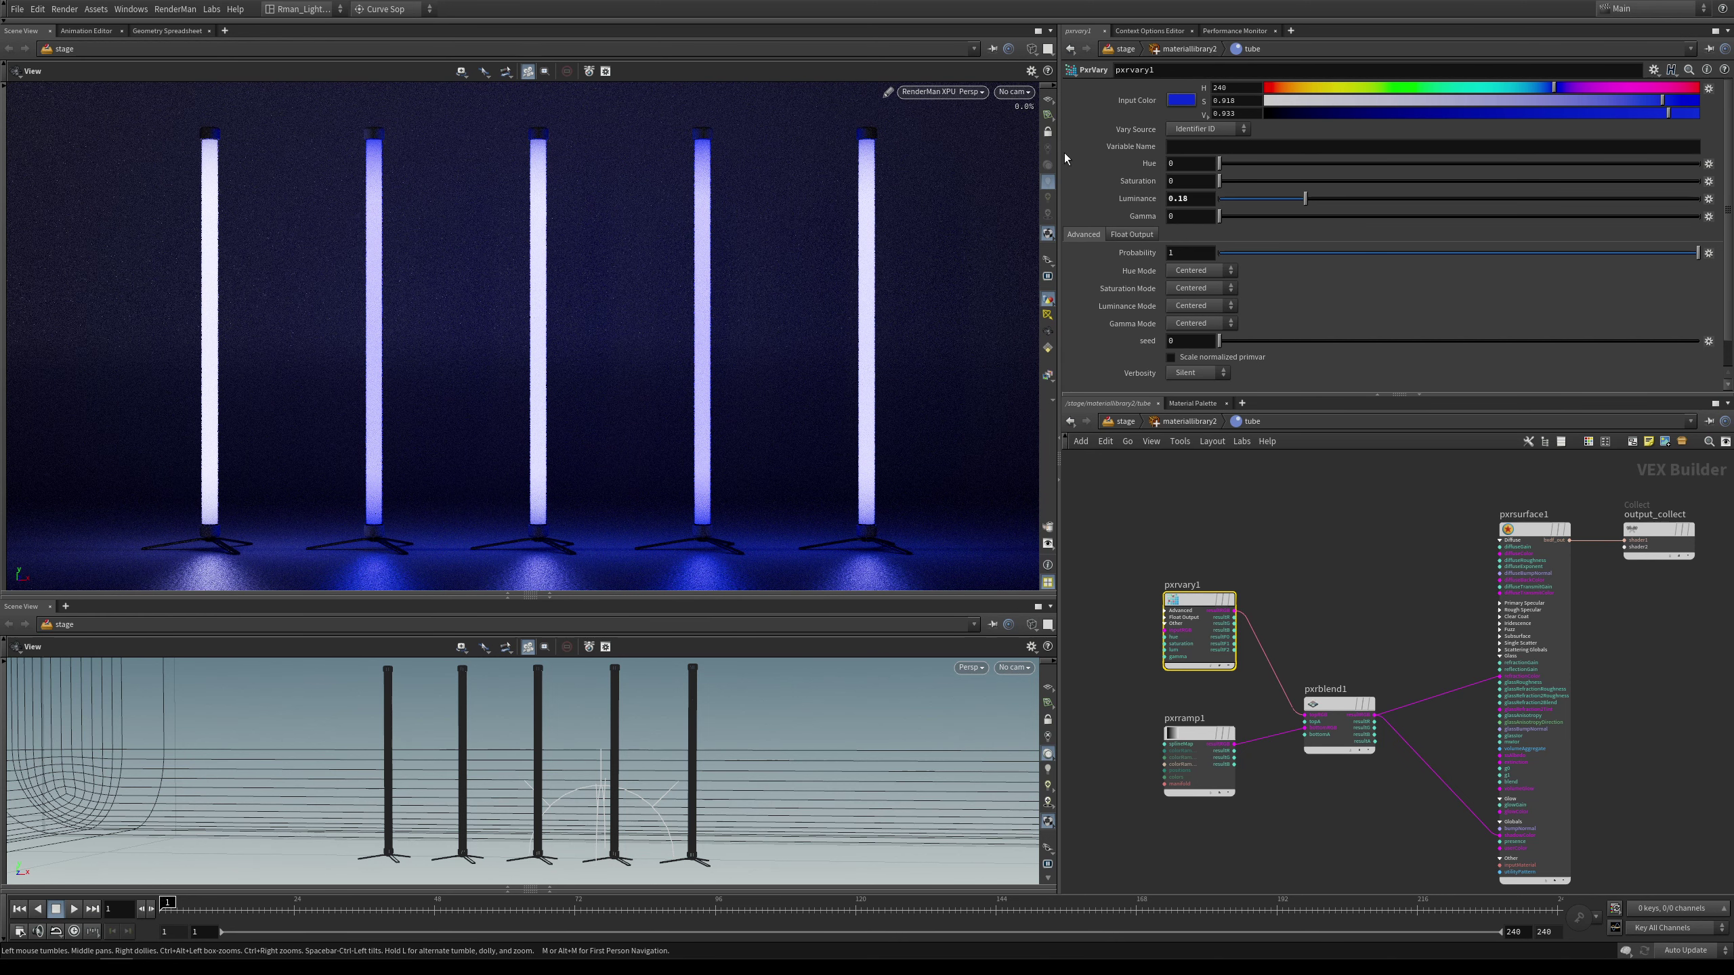
pyautogui.click(1408, 182)
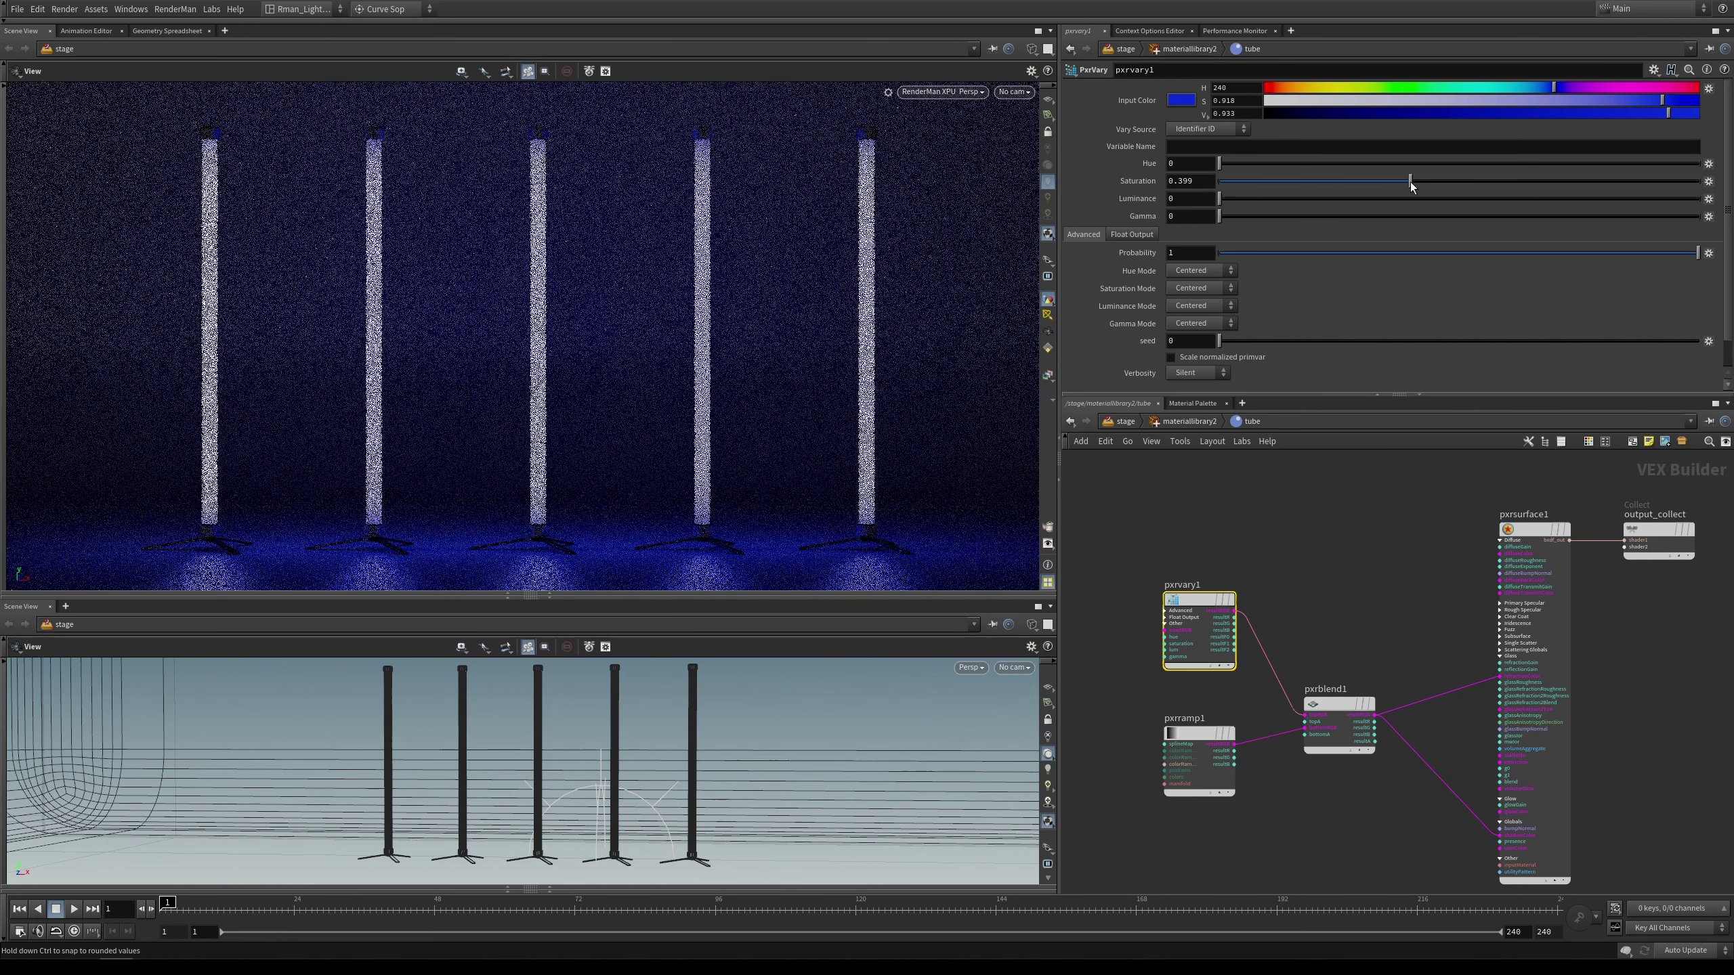